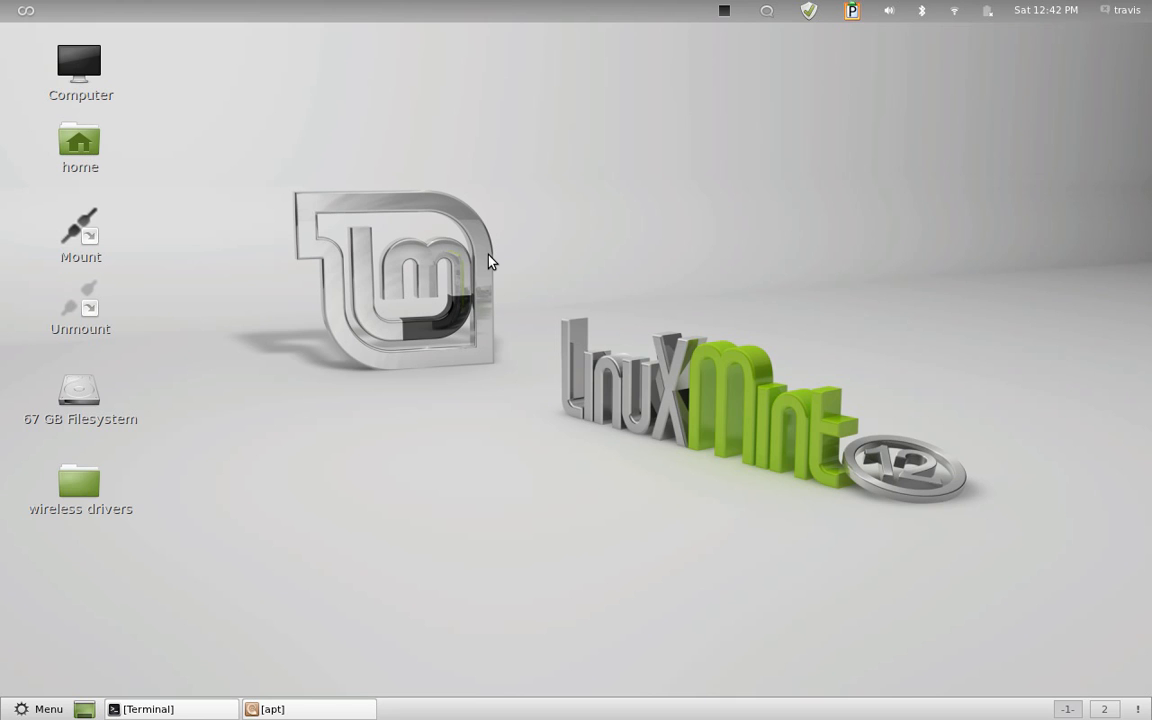
Search the installed applications for "window" and launch Windows Wireless Drivers
{"action": "key", "text": "super"}
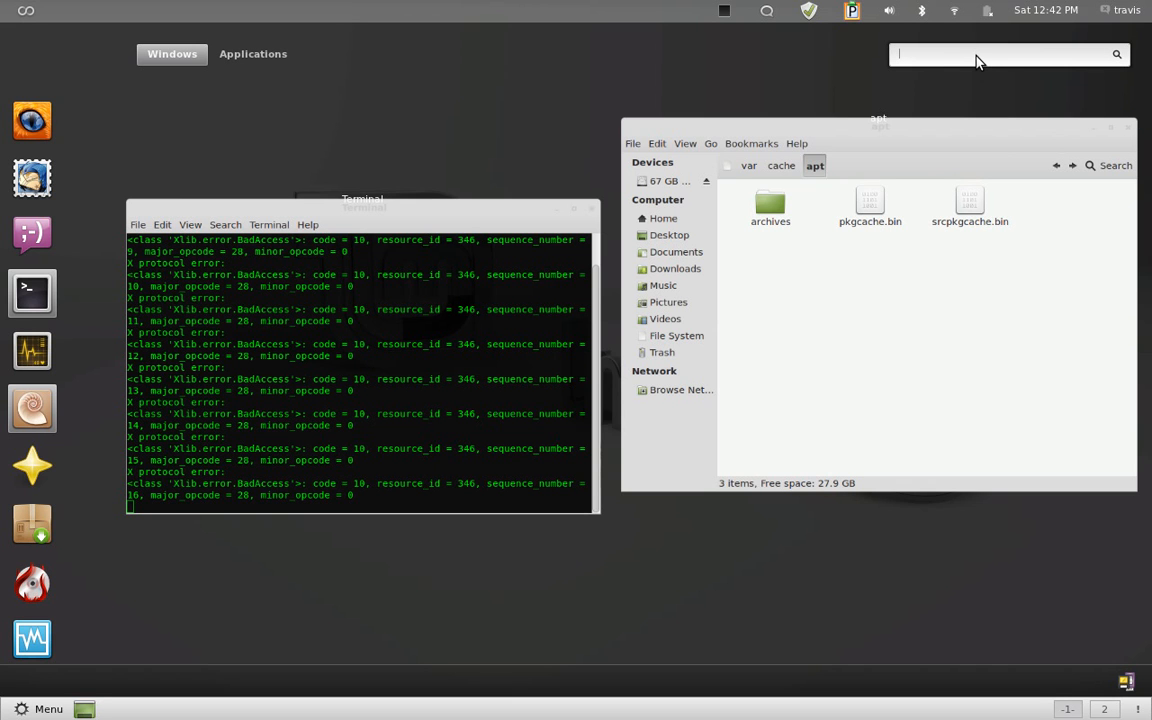
{"action": "type", "text": "window"}
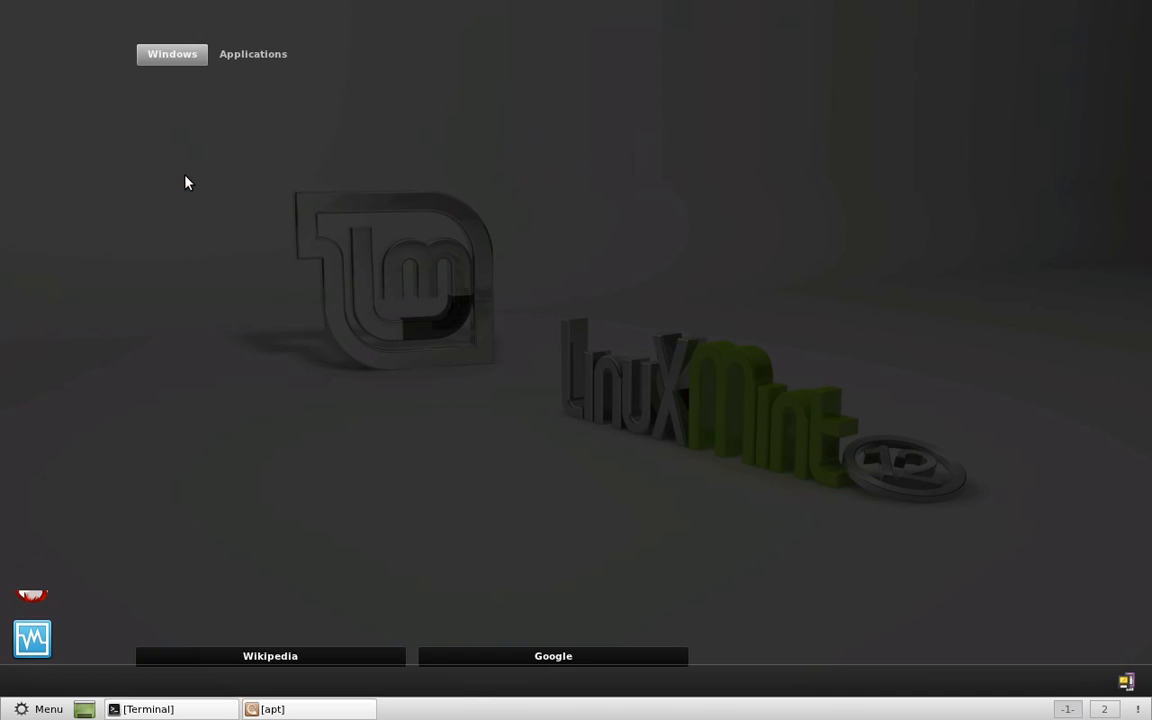
{"action": "left_click", "coordinate": [172, 160]}
{"action": "left_click_drag", "start_coordinate": [581, 265], "coordinate": [622, 190]}
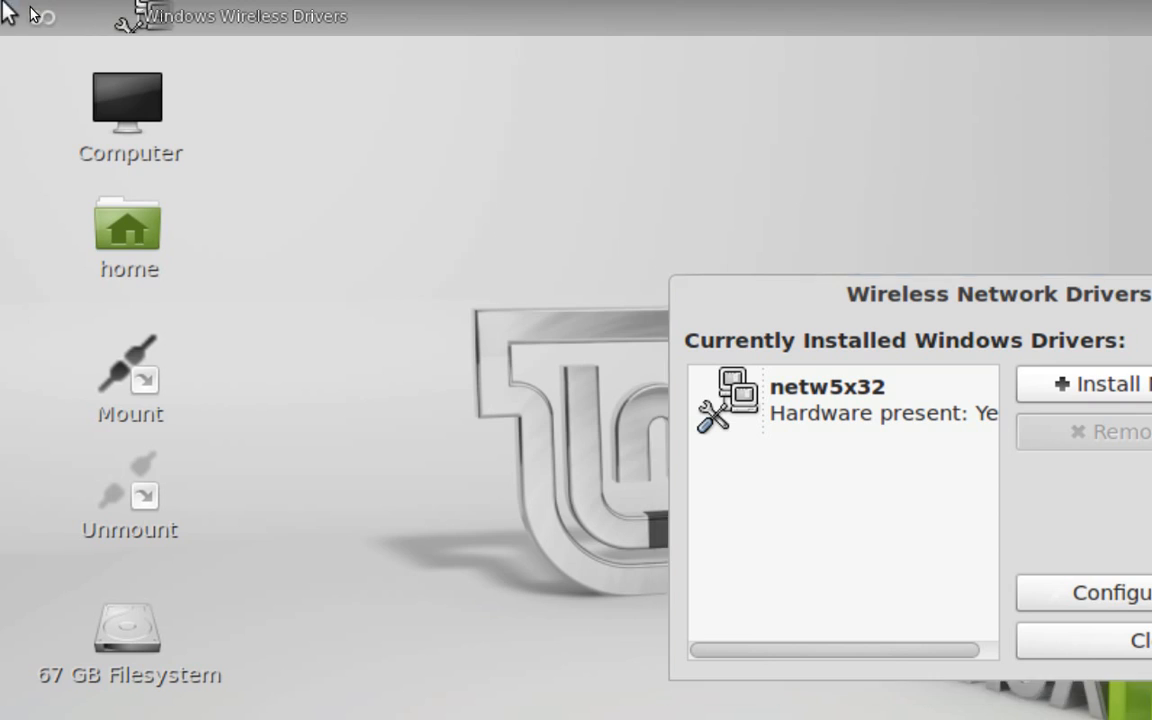
Search the applications for "wireless", open Windows Wireless Drivers from the results, and select the installed netw5x32 driver
{"action": "left_click", "coordinate": [22, 8]}
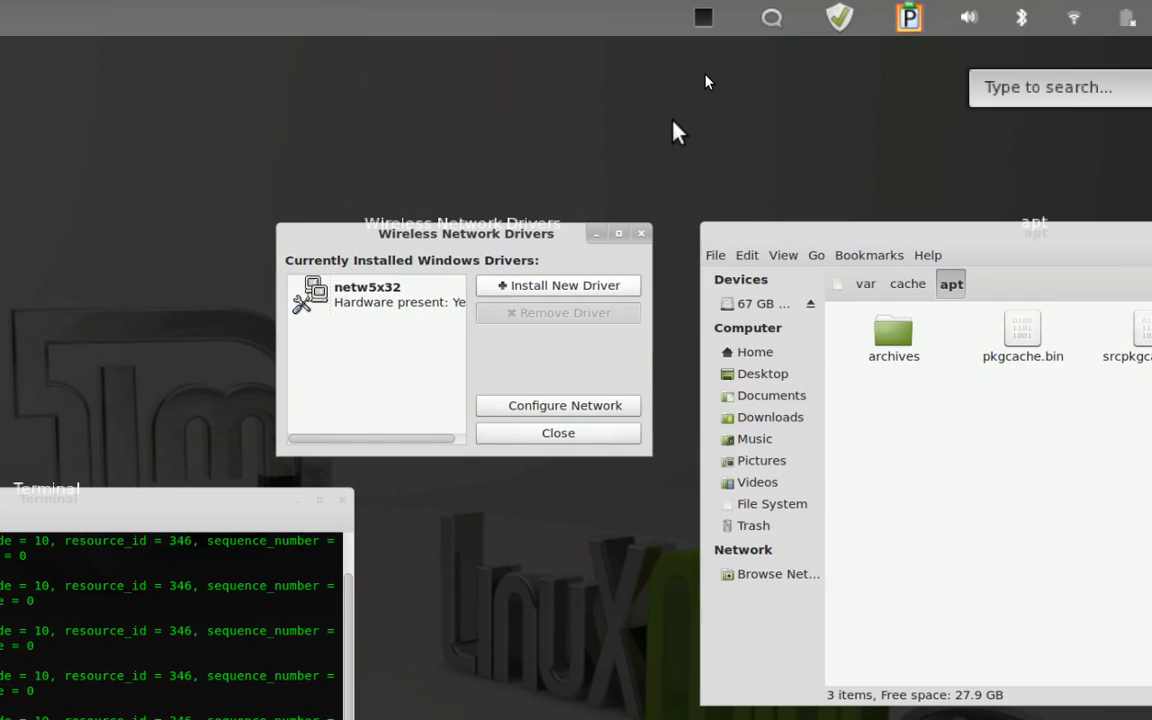
{"action": "type", "text": "wireless"}
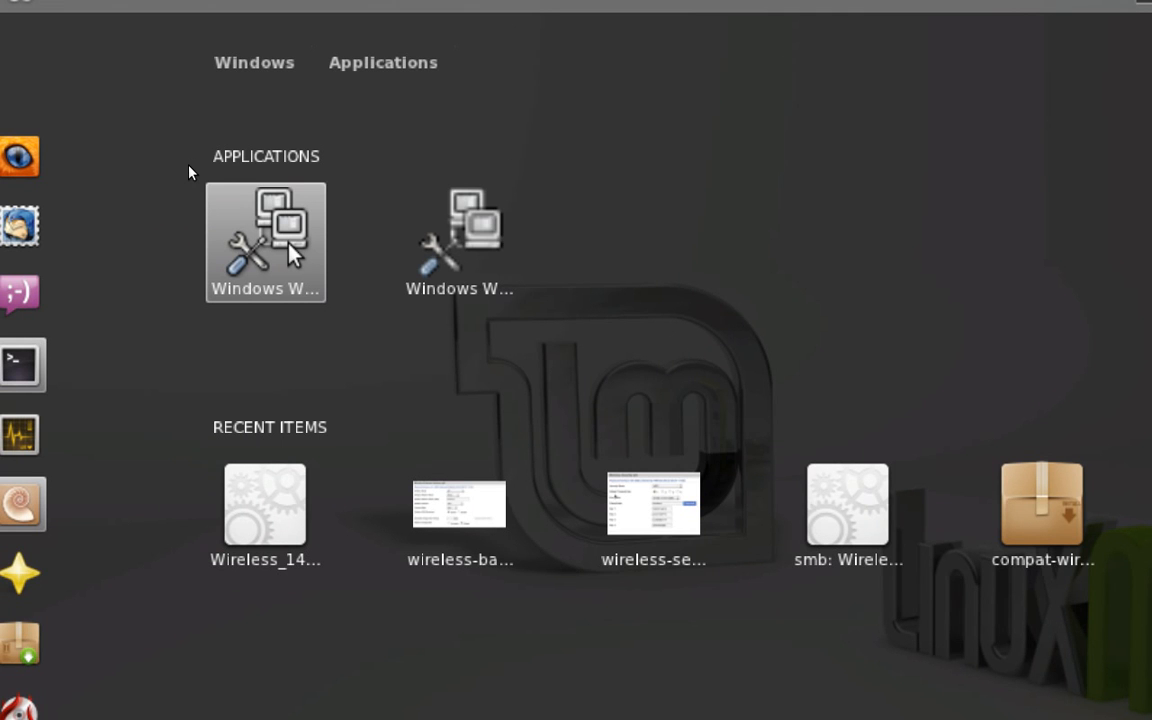
{"action": "left_click", "coordinate": [288, 245]}
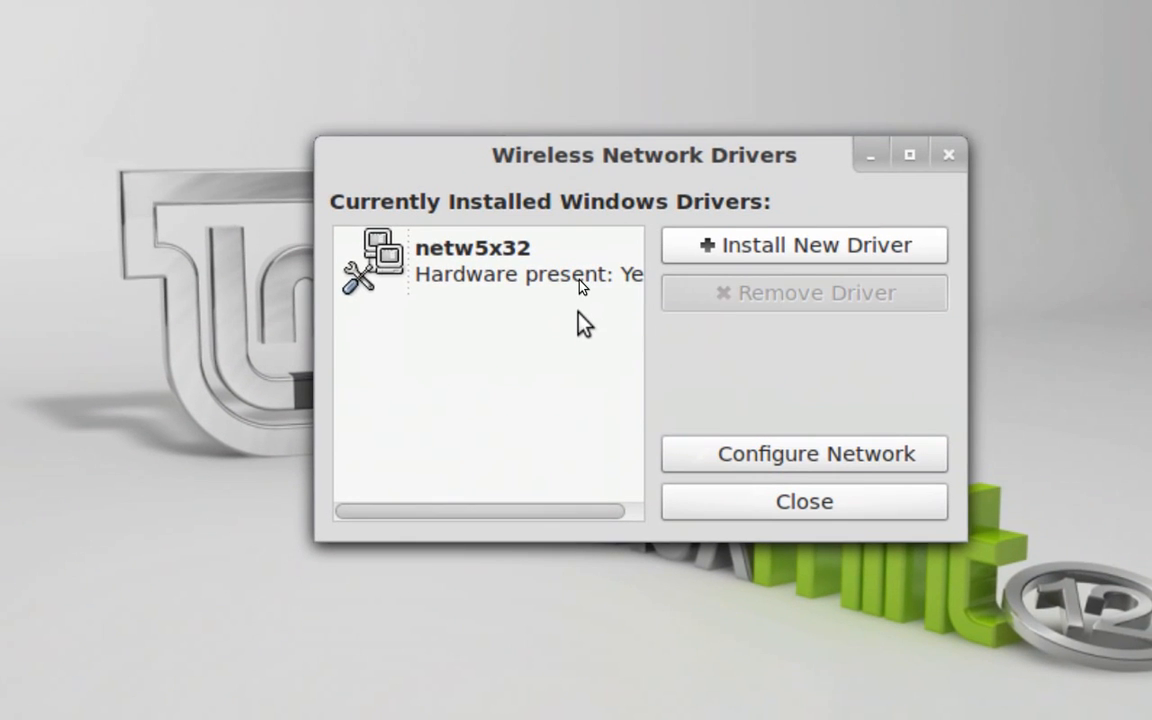
{"action": "left_click", "coordinate": [545, 262]}
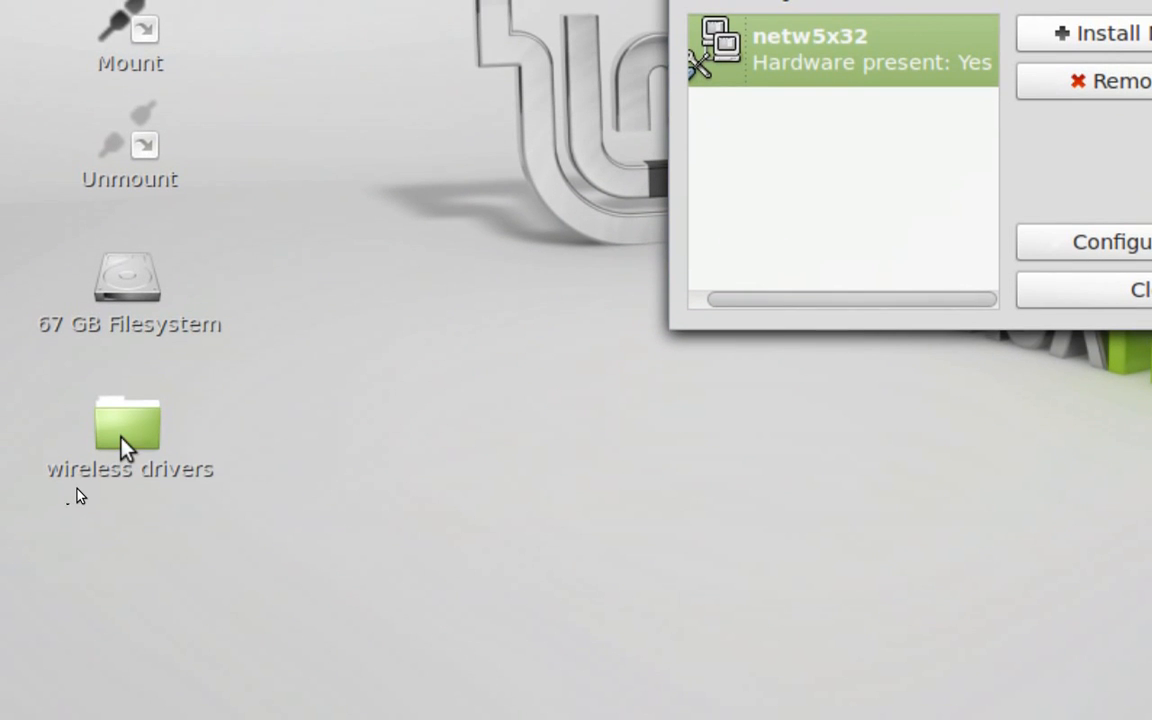
Open the wireless drivers folder on the desktop and browse through wifi link 5300 agn to its xp subfolder
{"action": "left_click", "coordinate": [121, 431]}
{"action": "double_click", "coordinate": [122, 440]}
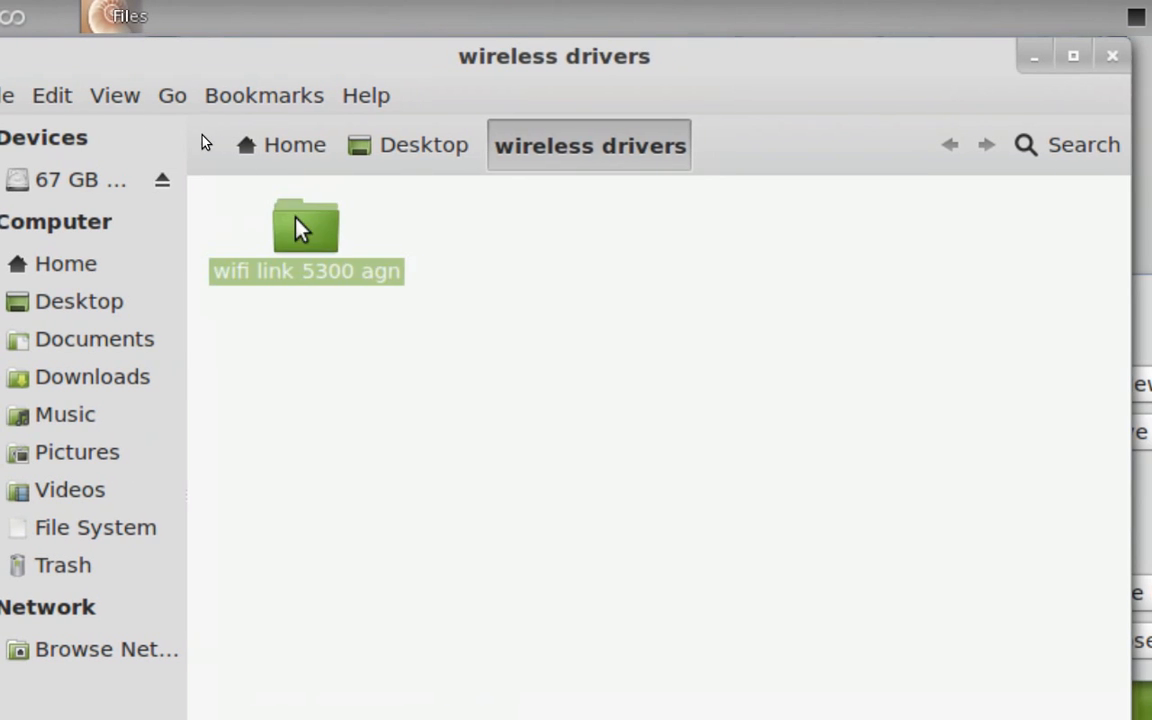
{"action": "double_click", "coordinate": [330, 228]}
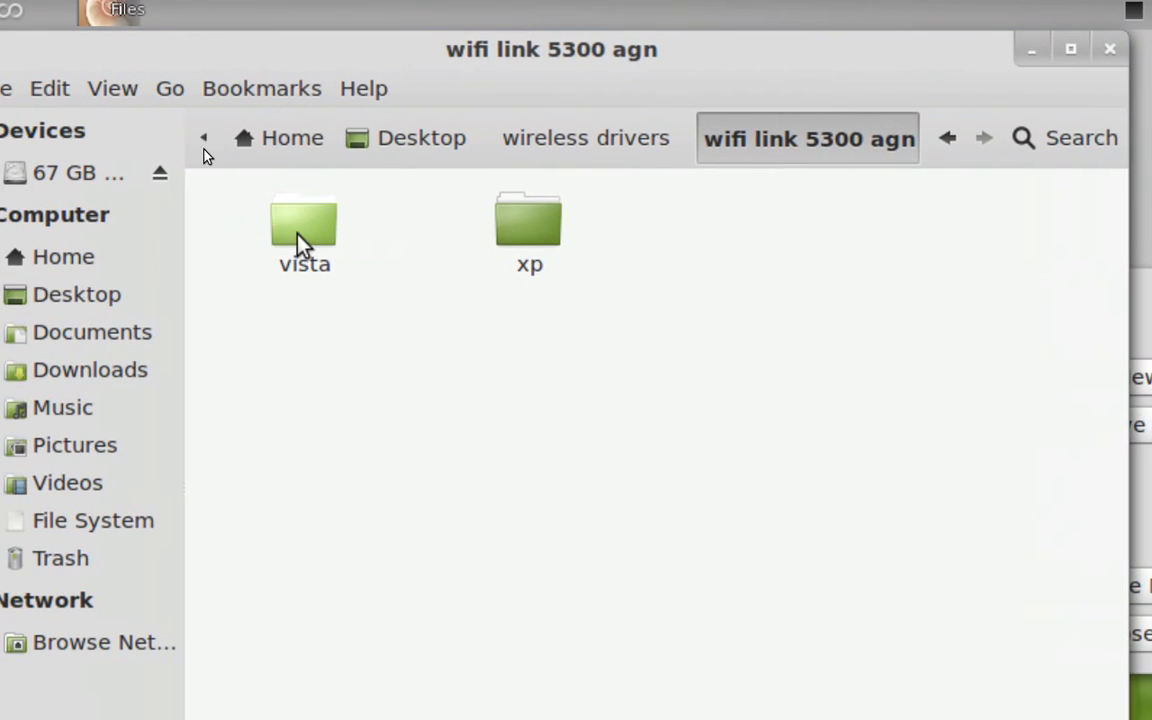
{"action": "double_click", "coordinate": [497, 222]}
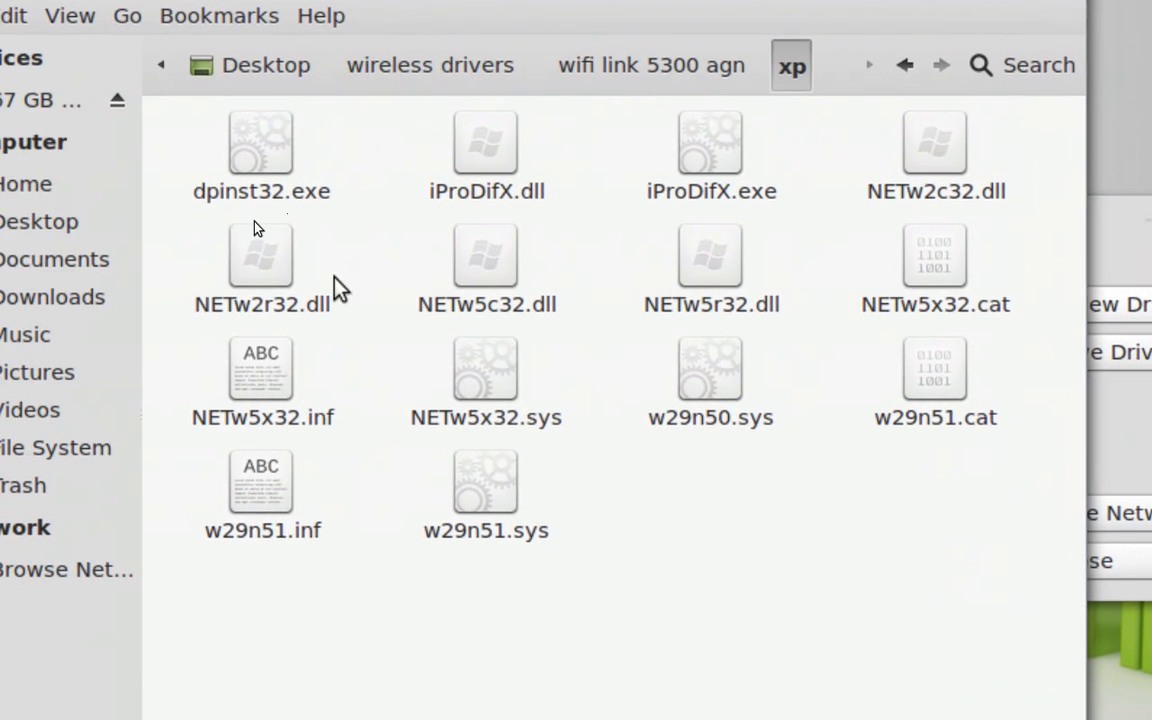
Examine the NETw5x32.inf and w29n51.inf driver files in the xp folder, then close the file manager window
{"action": "left_click", "coordinate": [262, 399]}
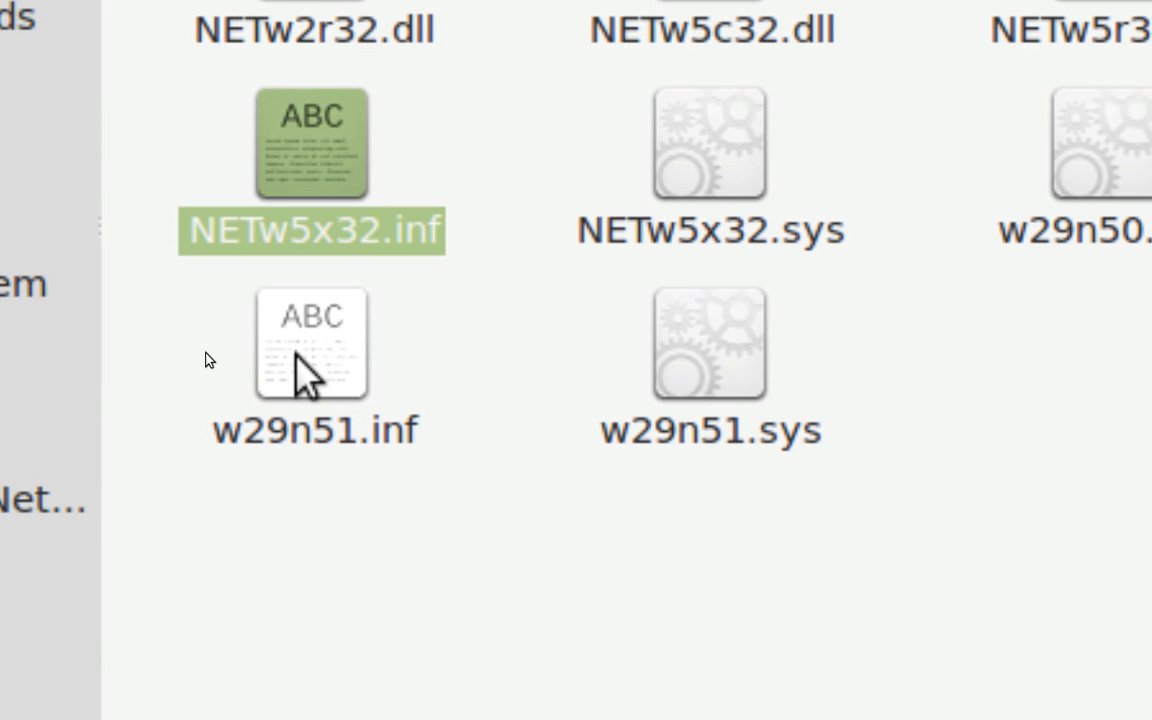
{"action": "left_click", "coordinate": [305, 350]}
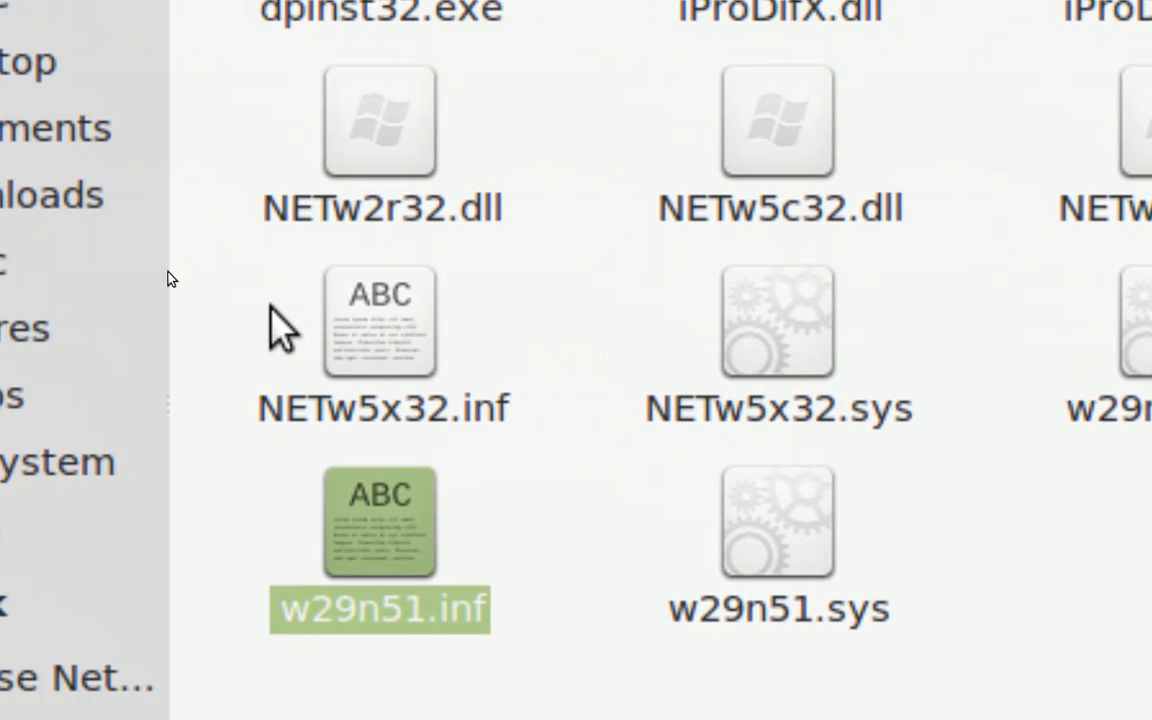
{"action": "left_click", "coordinate": [270, 308]}
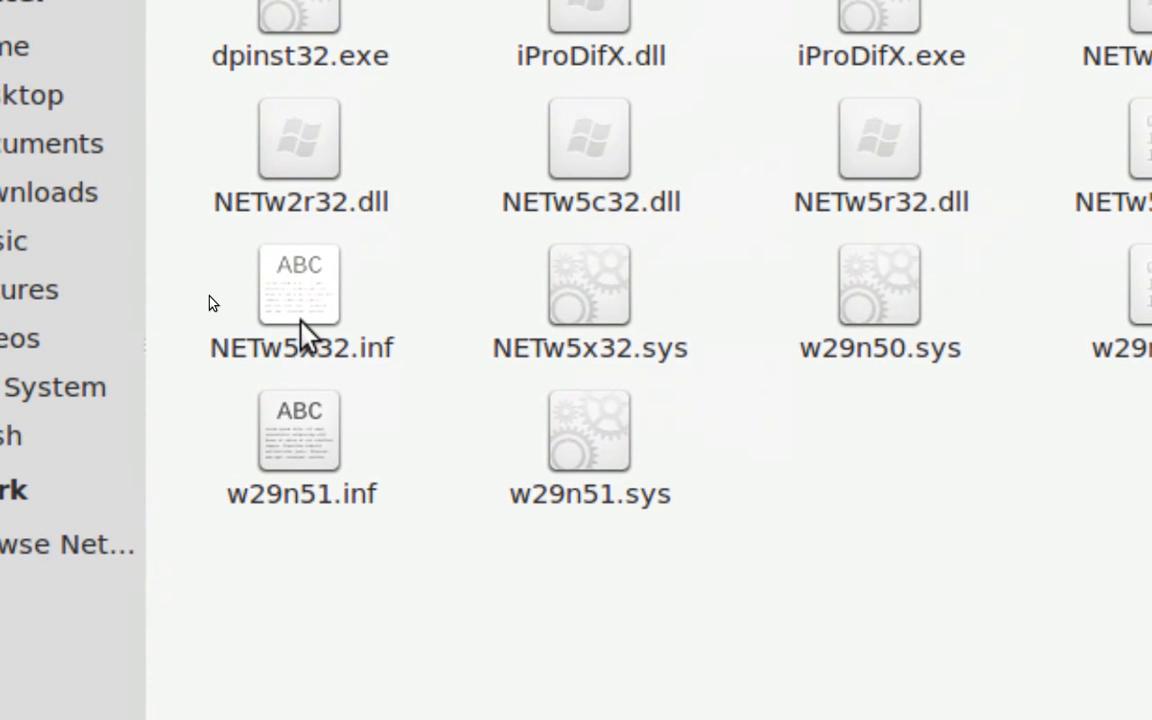
{"action": "left_click", "coordinate": [300, 318]}
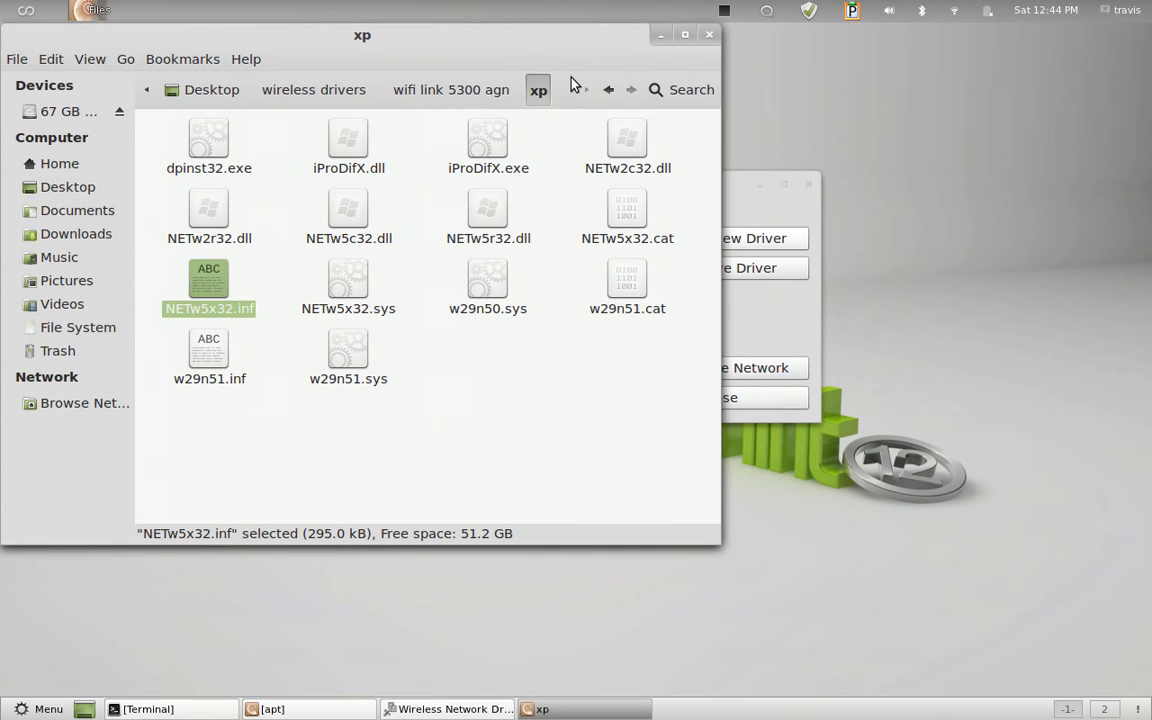
{"action": "left_click", "coordinate": [578, 347]}
{"action": "left_click", "coordinate": [709, 34]}
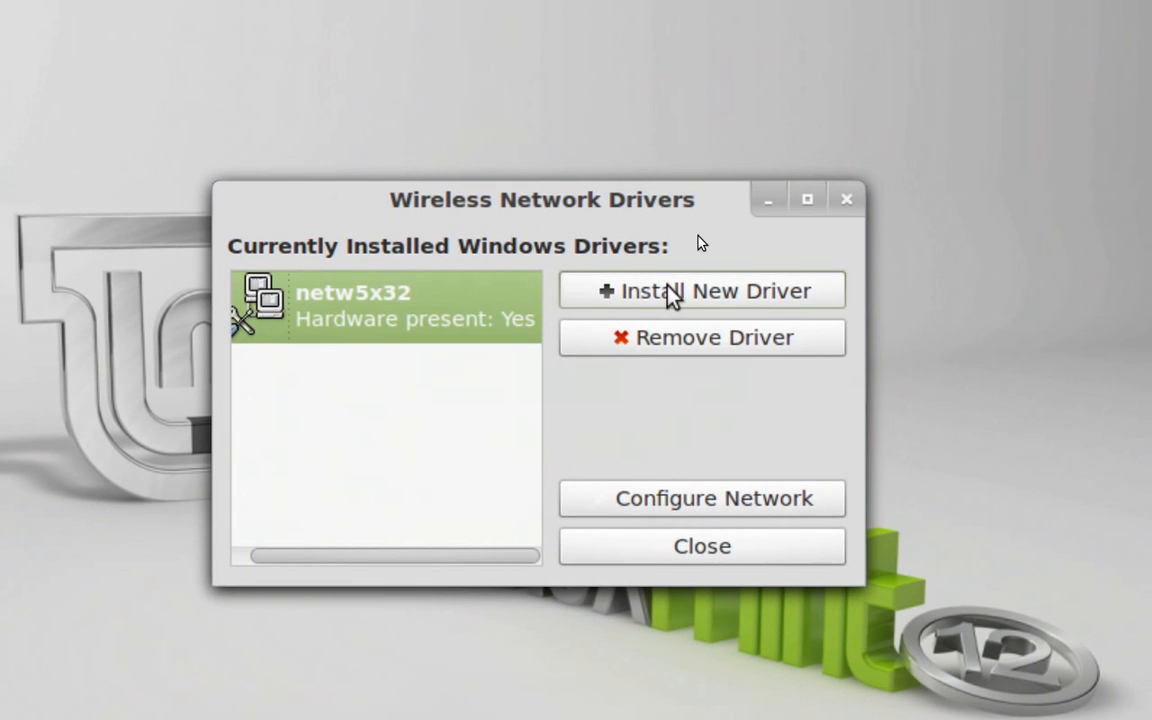
Start installing a new driver and browse for its inf file to the Desktop folder inside the user's home directory
{"action": "left_click", "coordinate": [668, 292]}
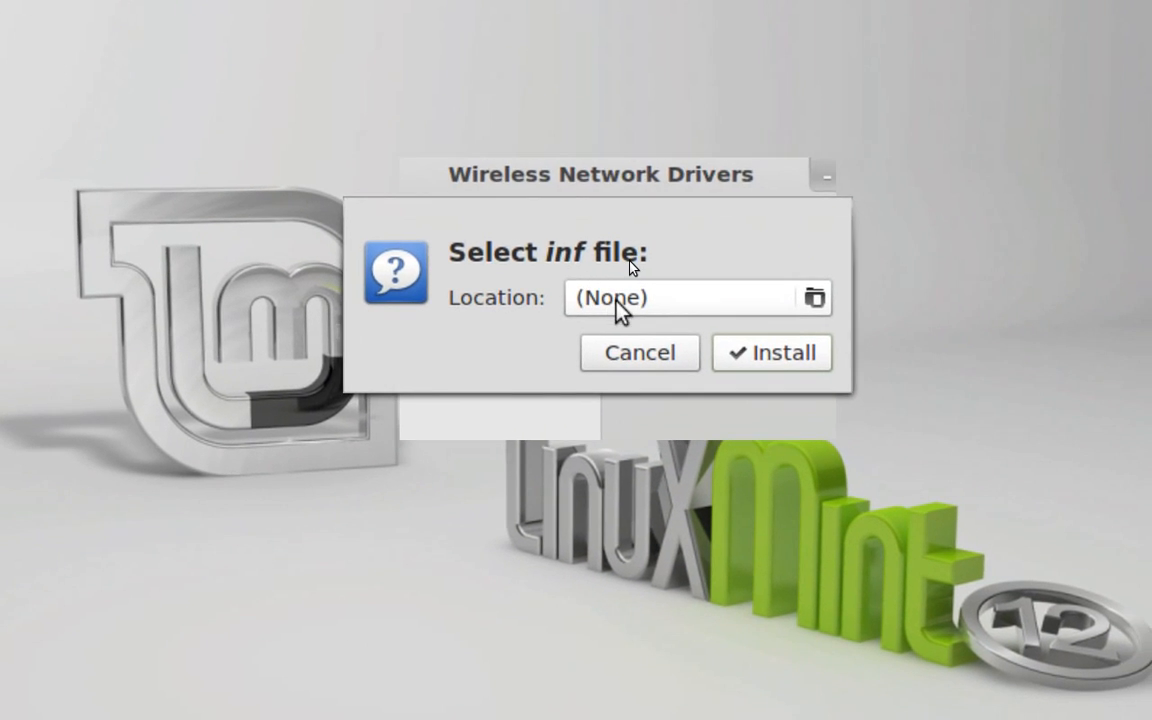
{"action": "left_click", "coordinate": [616, 299]}
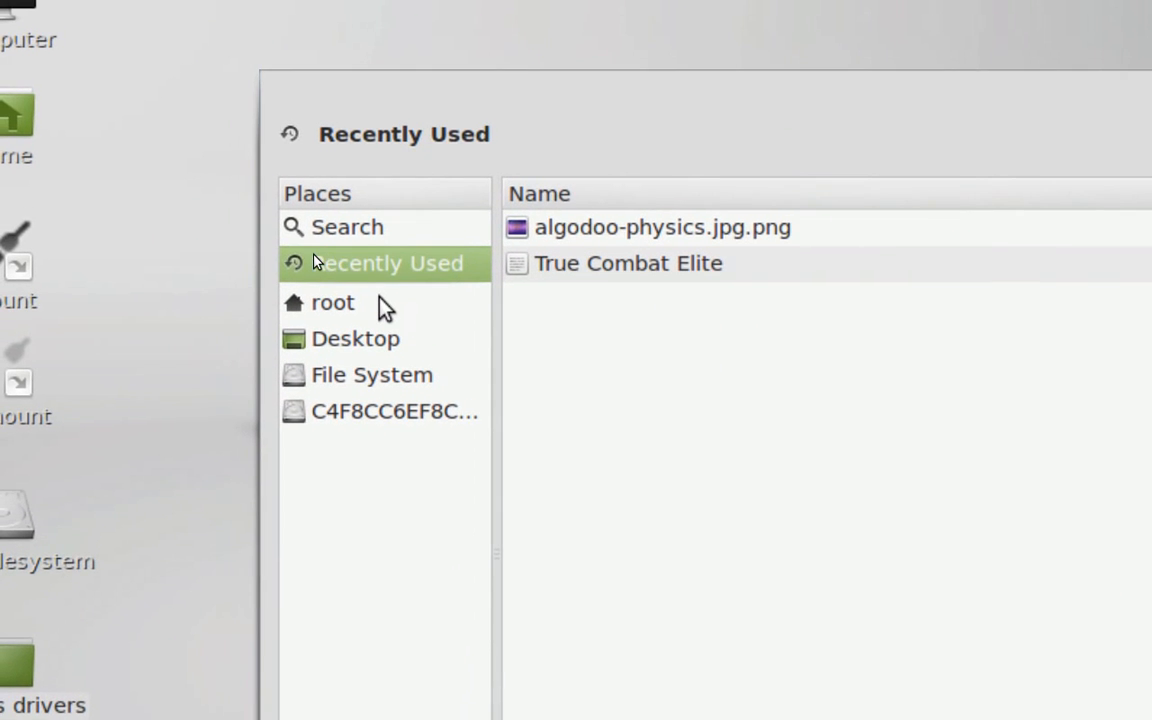
{"action": "left_click", "coordinate": [388, 331]}
{"action": "double_click", "coordinate": [552, 379]}
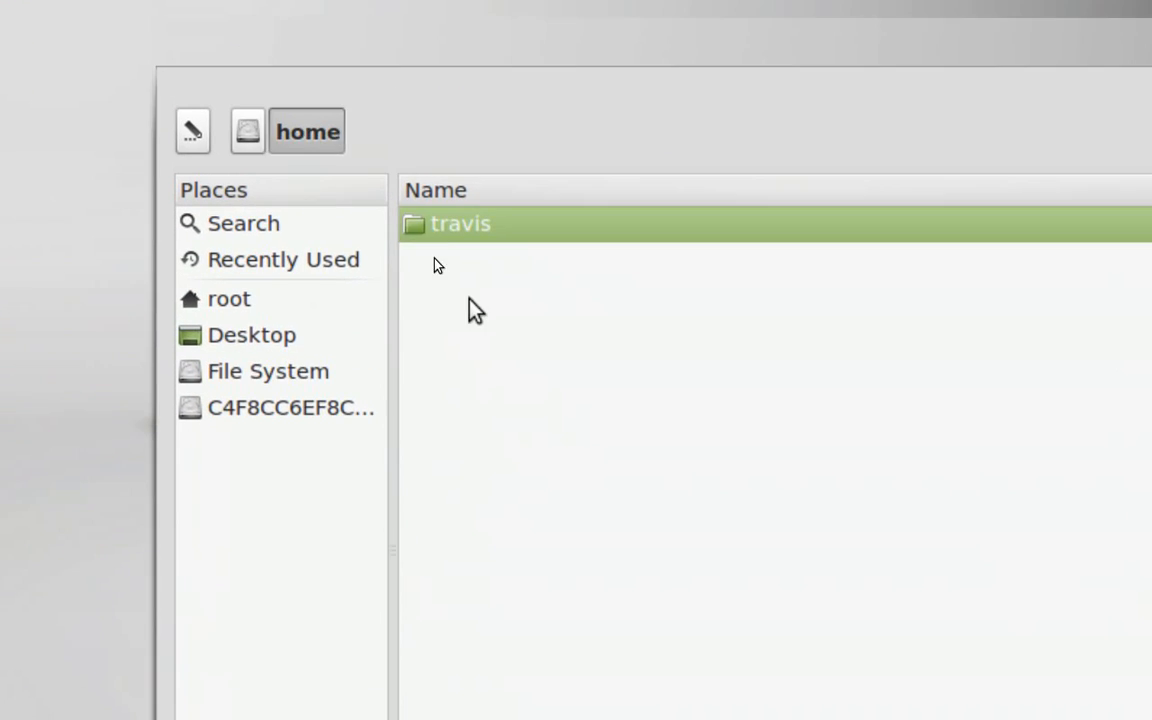
{"action": "double_click", "coordinate": [484, 201]}
{"action": "double_click", "coordinate": [485, 237]}
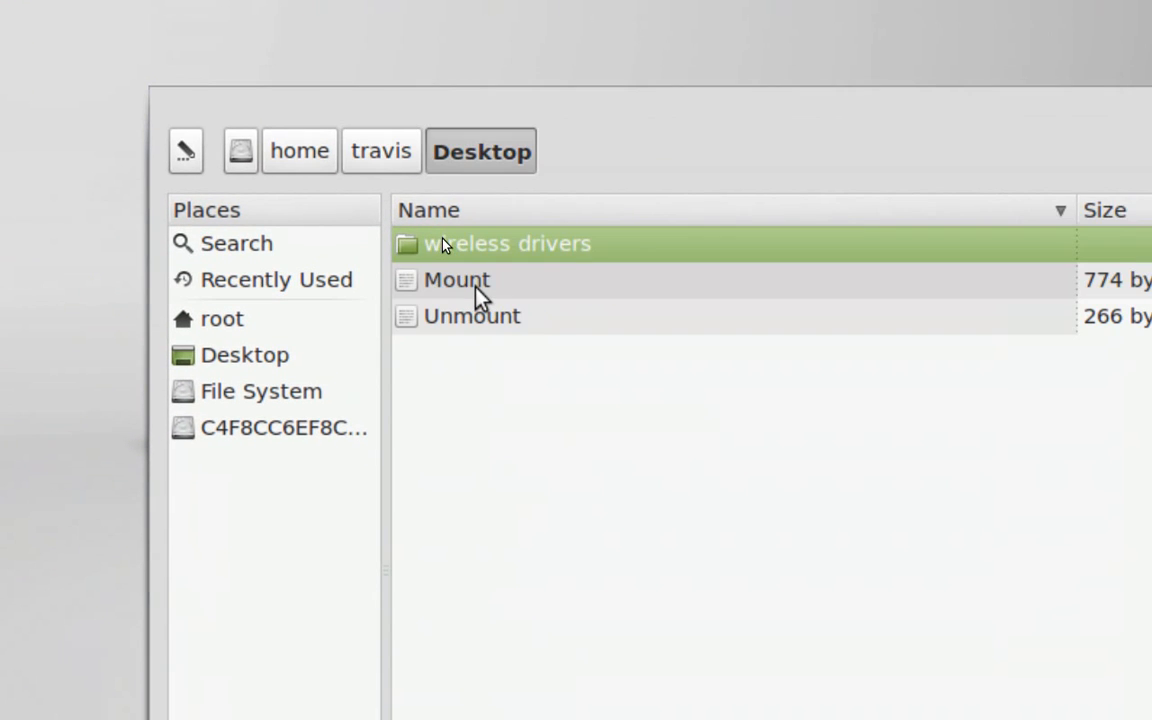
Choose NETw5x32.inf from wireless drivers/wifi link 5300 agn/xp as the driver's inf file
{"action": "double_click", "coordinate": [515, 244]}
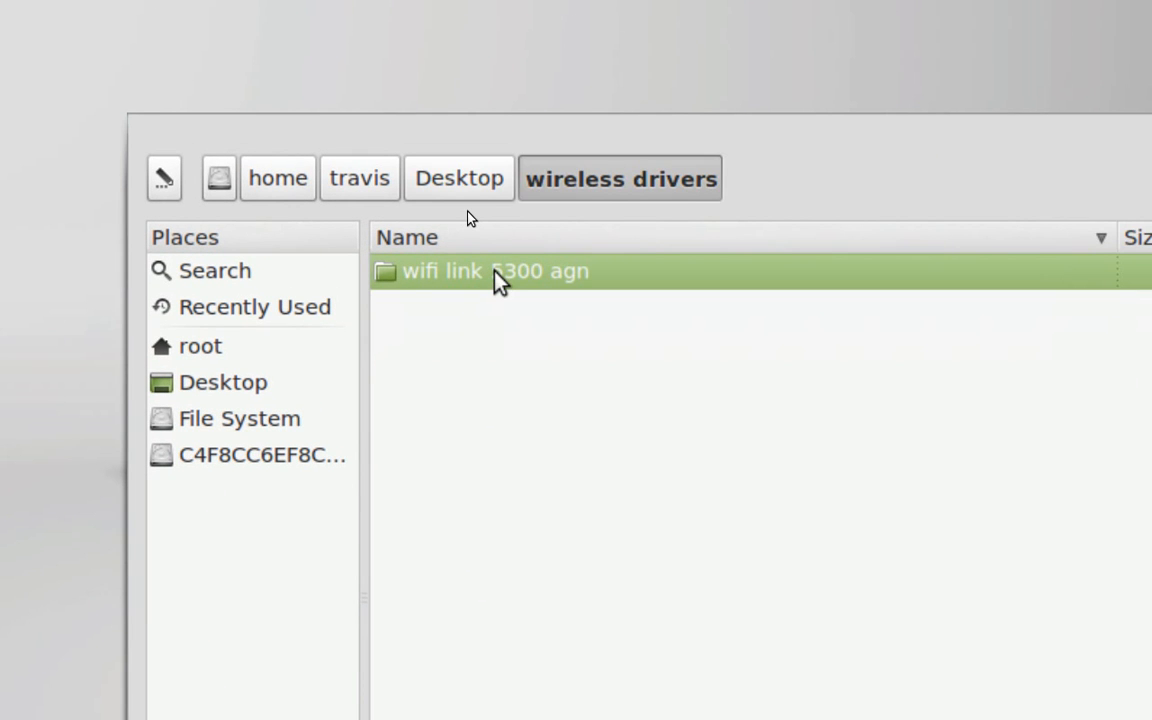
{"action": "double_click", "coordinate": [498, 275]}
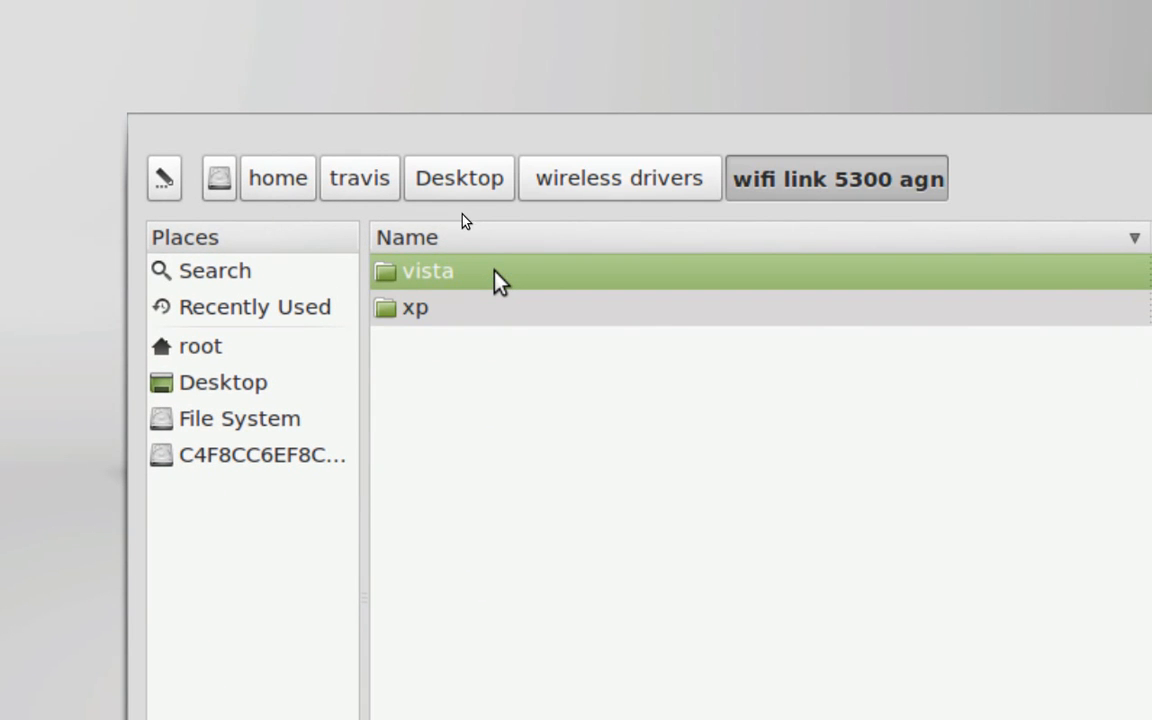
{"action": "double_click", "coordinate": [457, 308]}
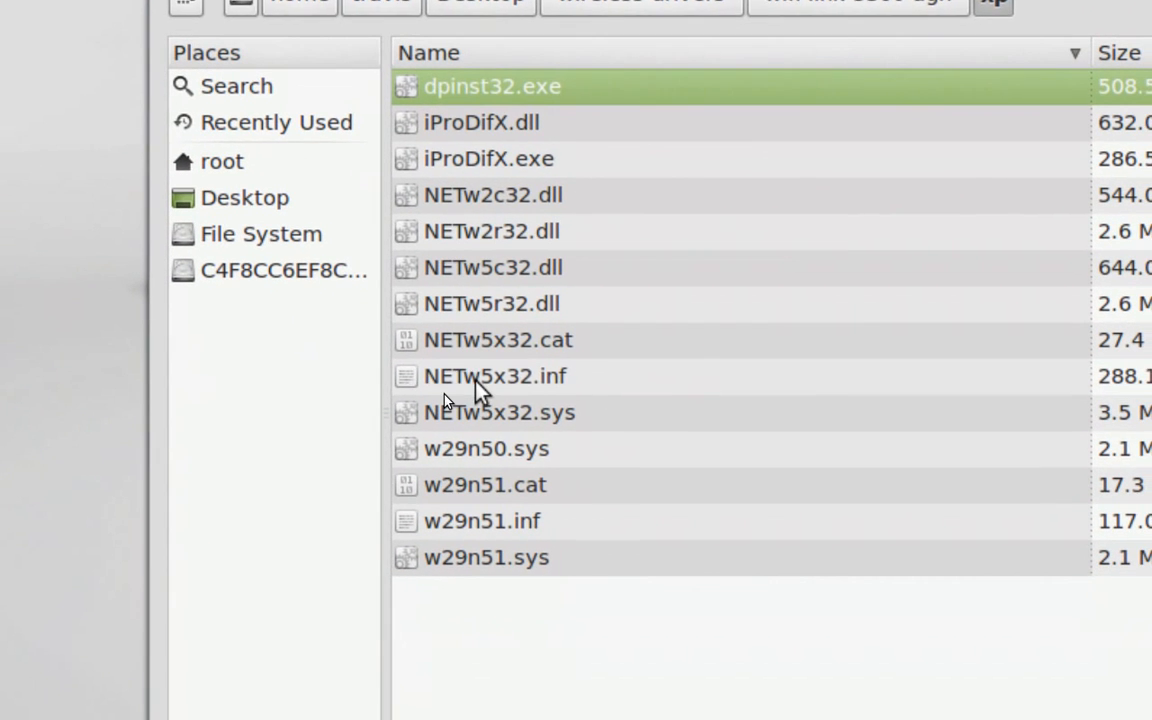
{"action": "left_click", "coordinate": [476, 378]}
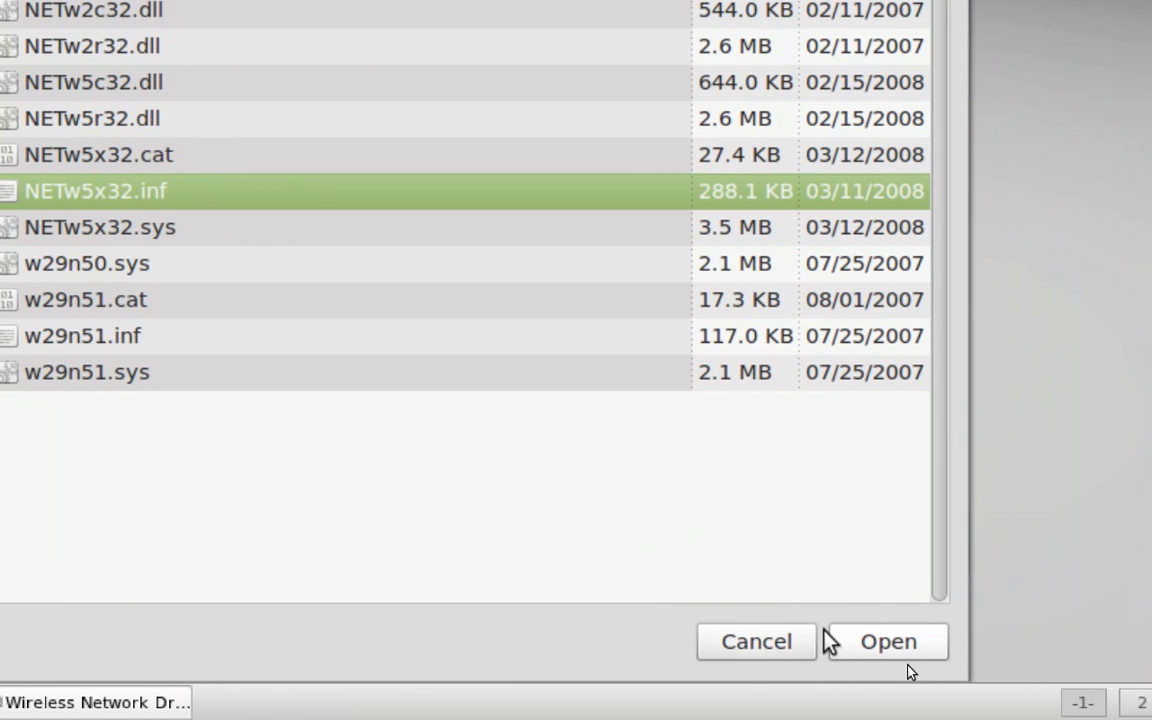
{"action": "left_click", "coordinate": [881, 646]}
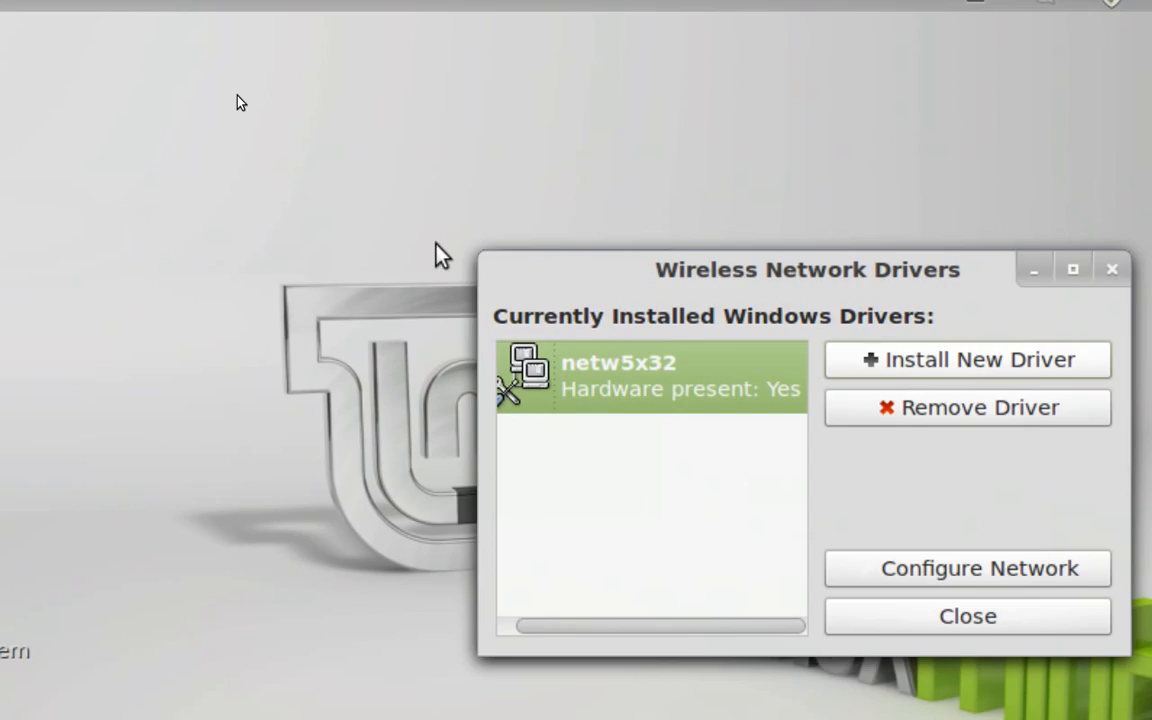
Open a new Terminal window in addition to the one already running
{"action": "mouse_move", "coordinate": [1, 3]}
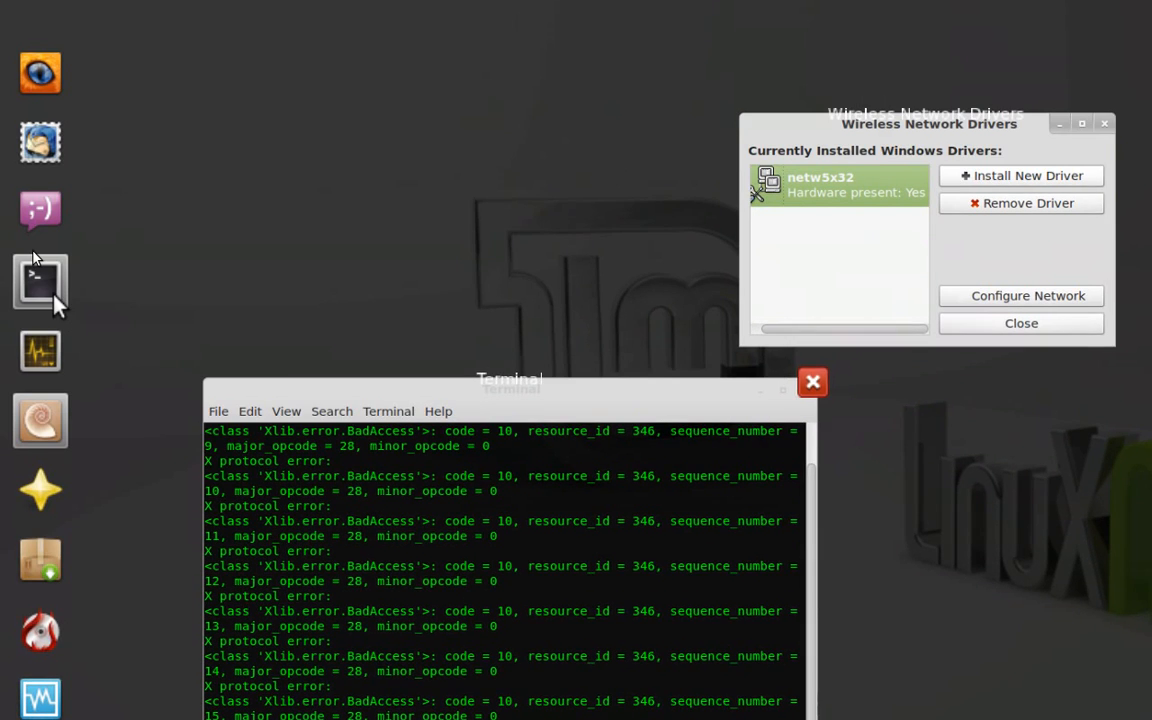
{"action": "right_click", "coordinate": [40, 282]}
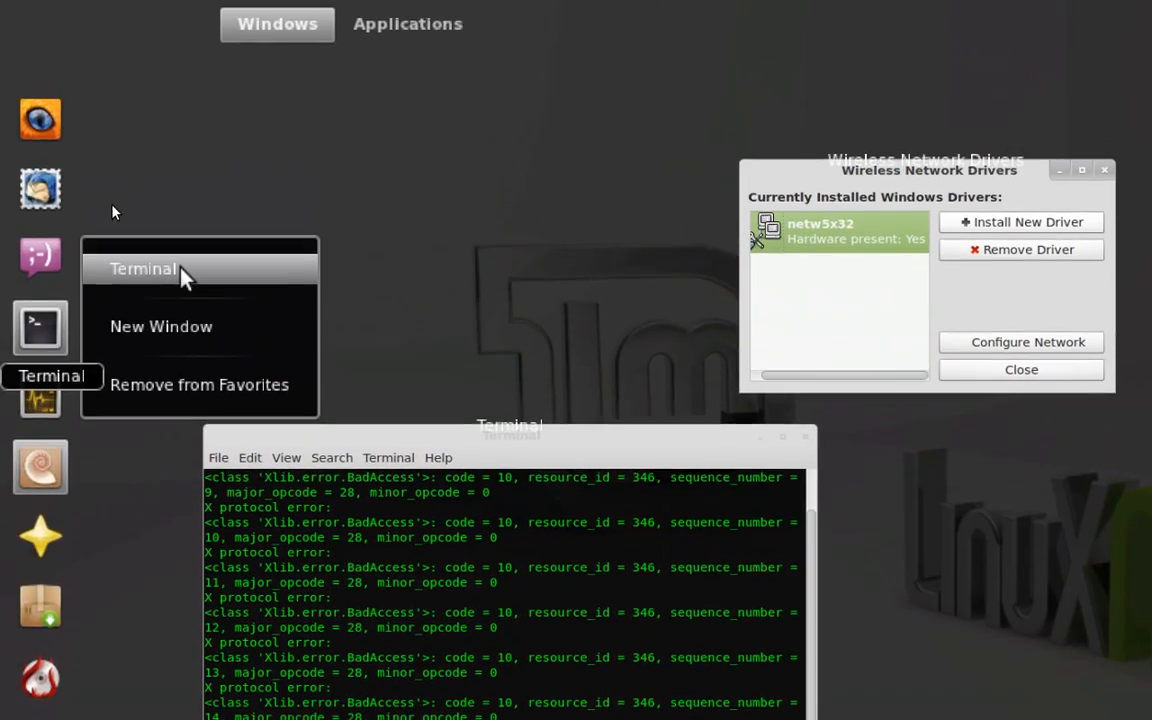
{"action": "left_click", "coordinate": [183, 271]}
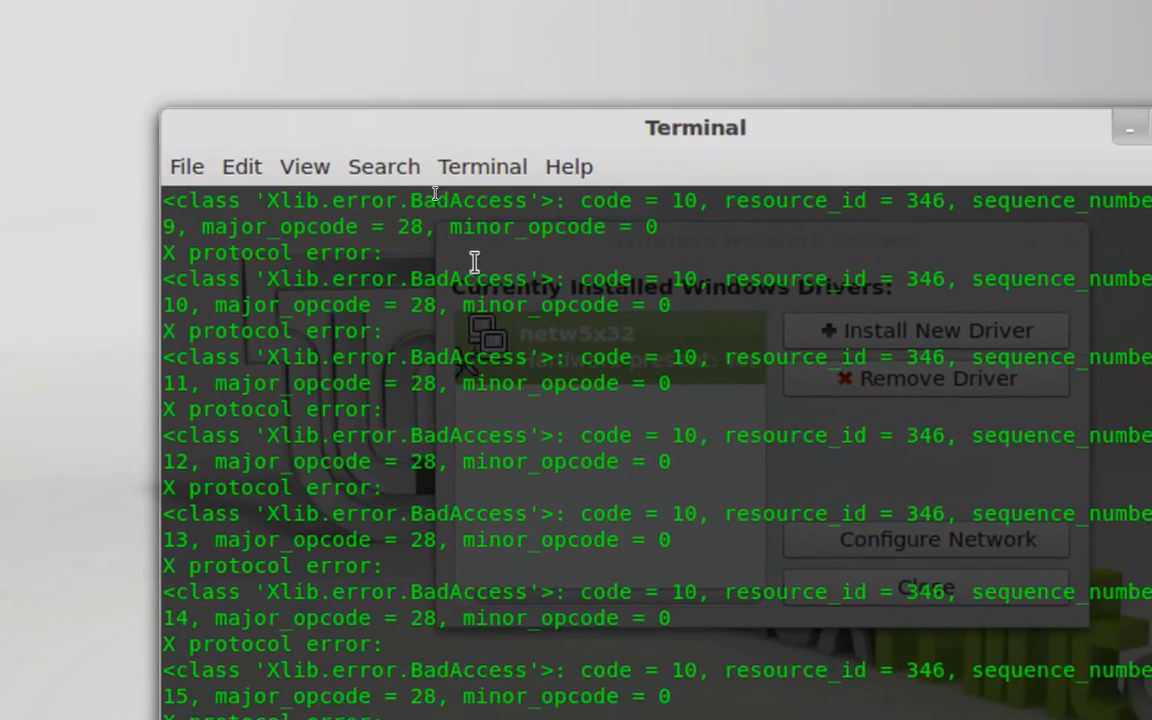
{"action": "key", "text": "super"}
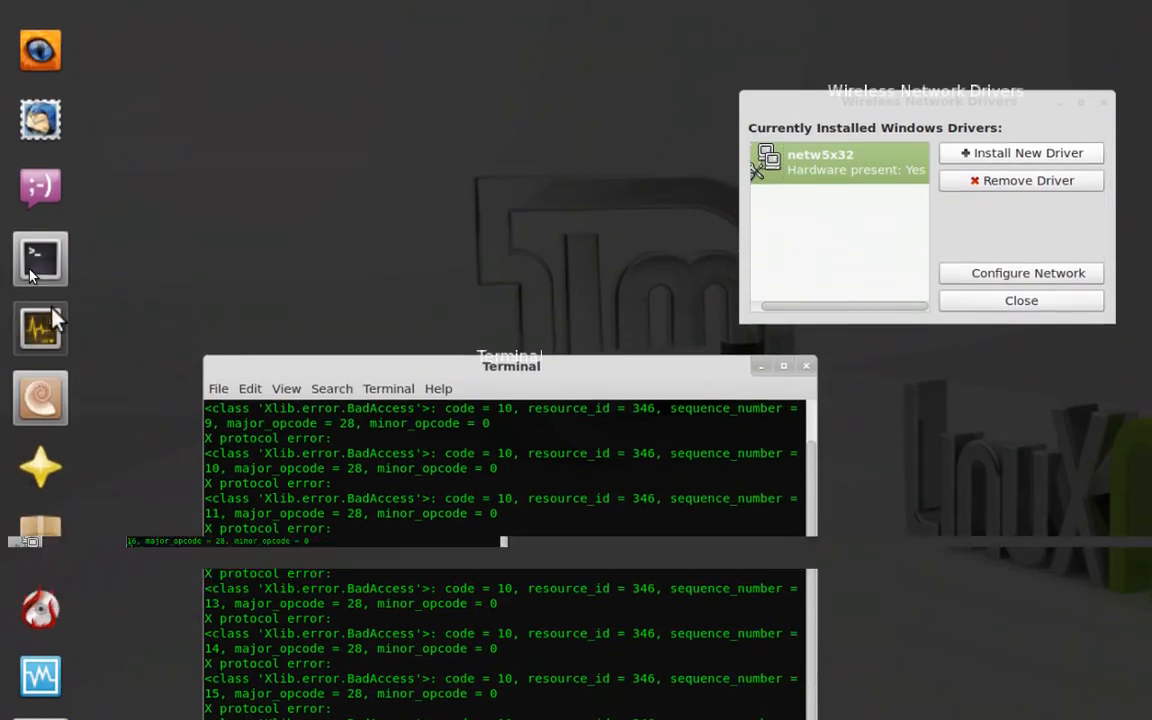
{"action": "right_click", "coordinate": [38, 288]}
{"action": "left_click", "coordinate": [190, 292]}
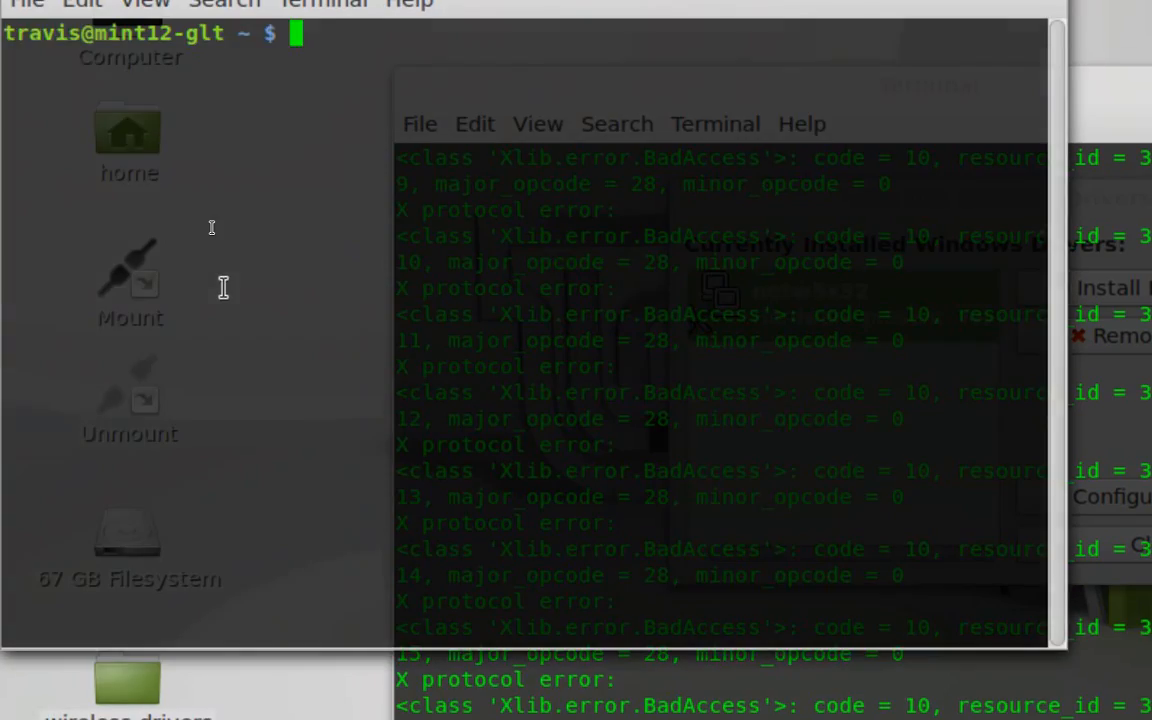
Minimize the old Terminal window and move the new one down so the installed netw5x32 driver entry stays uncovered
{"action": "left_click_drag", "start_coordinate": [470, 62], "coordinate": [753, 160]}
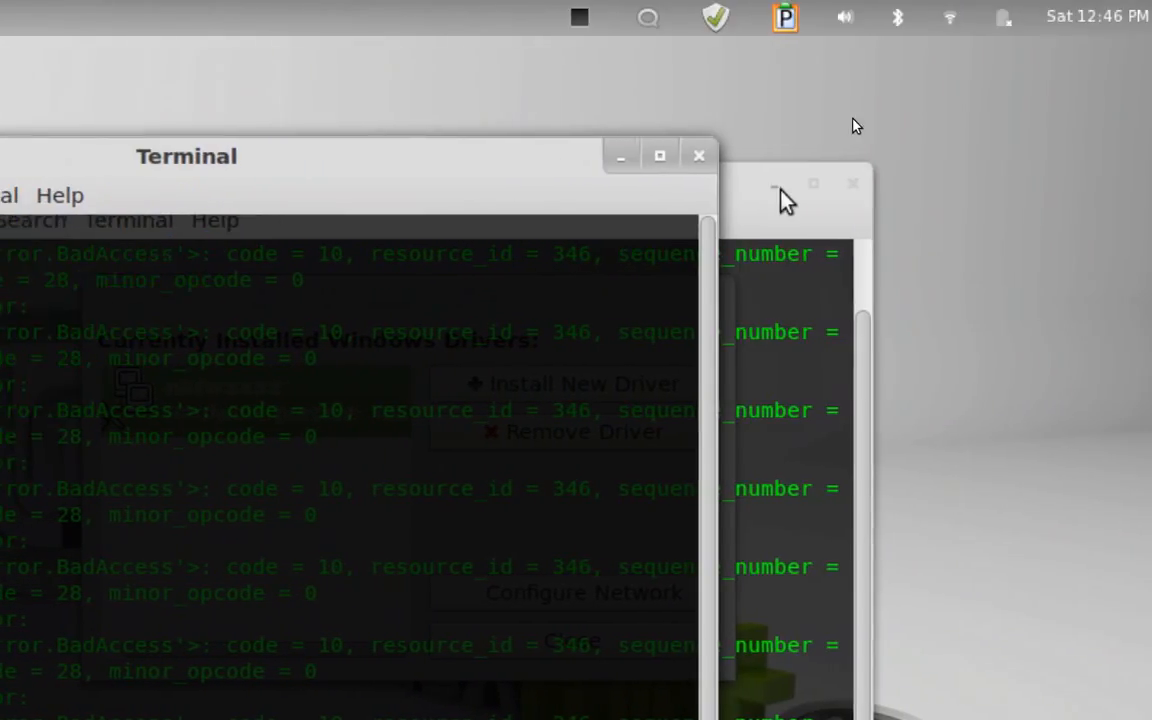
{"action": "left_click", "coordinate": [778, 188]}
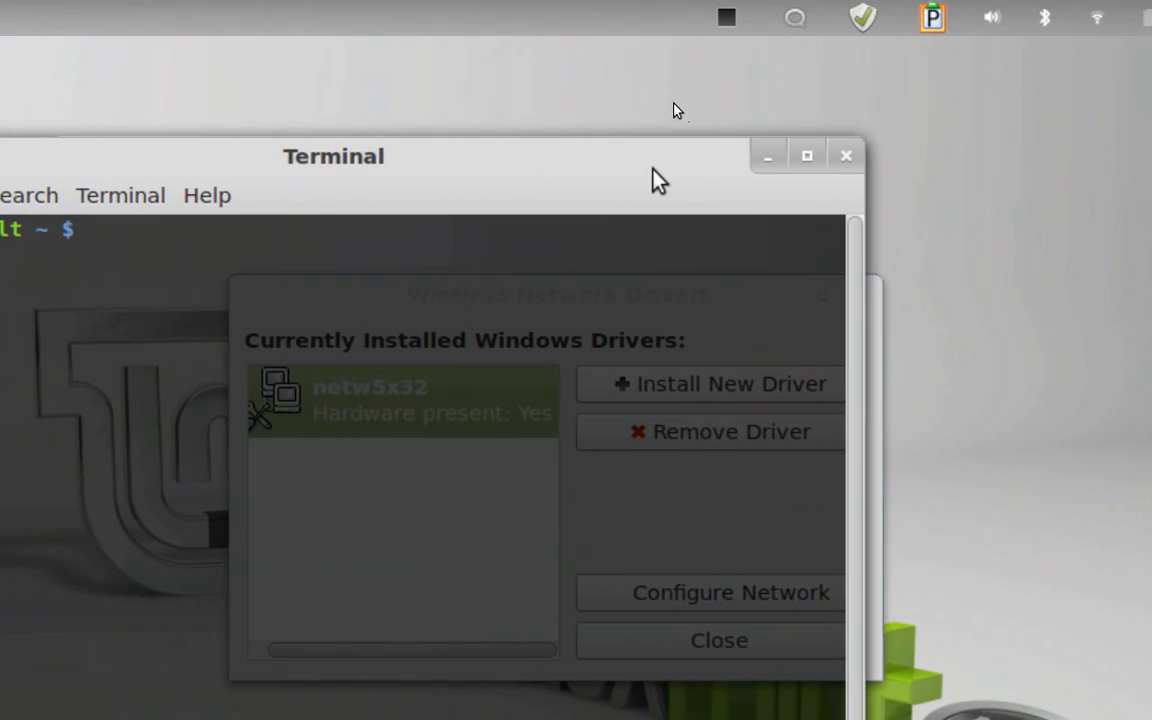
{"action": "left_click_drag", "start_coordinate": [618, 165], "coordinate": [681, 314]}
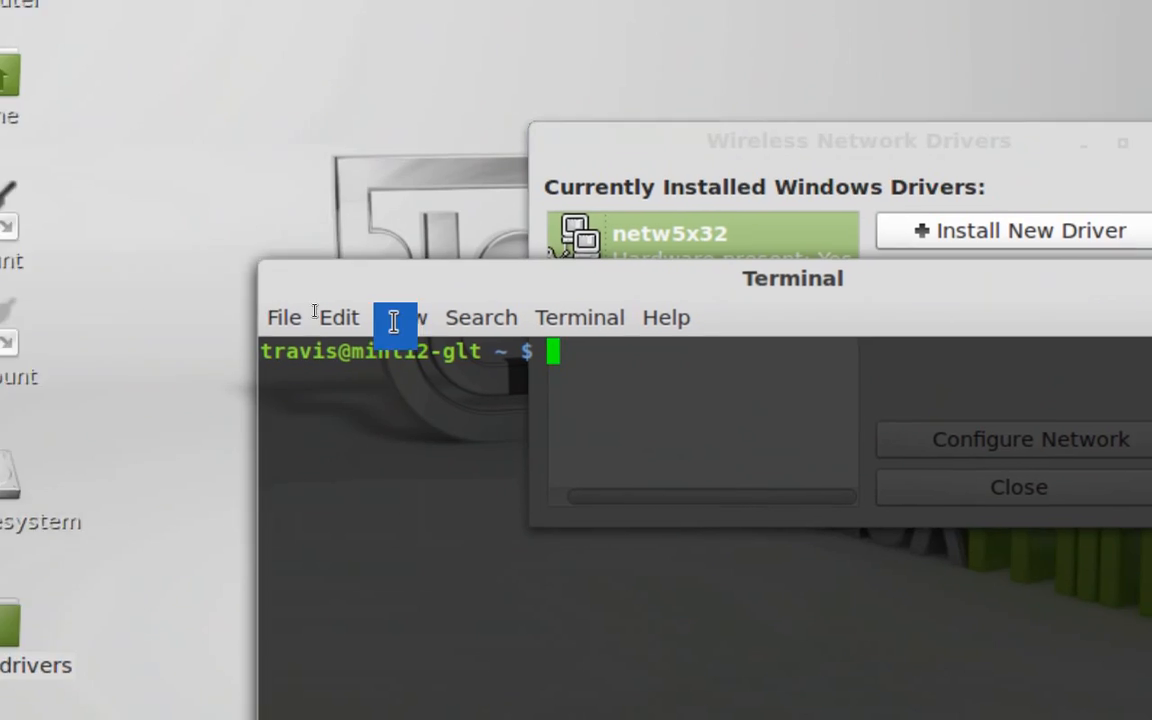
{"action": "left_click_drag", "start_coordinate": [512, 254], "coordinate": [510, 297]}
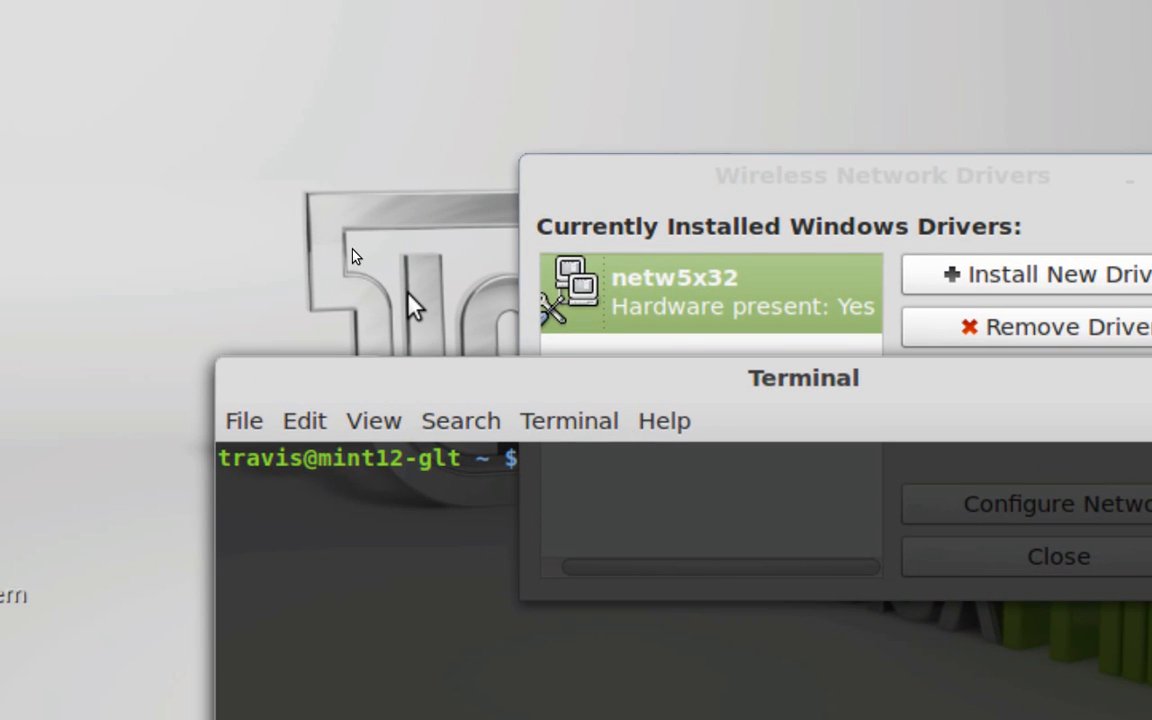
Write the command sudo modprobe ndiswrapper at the Terminal prompt and clear it again without running it
{"action": "type", "text": "sudo modprobe ndsi"}
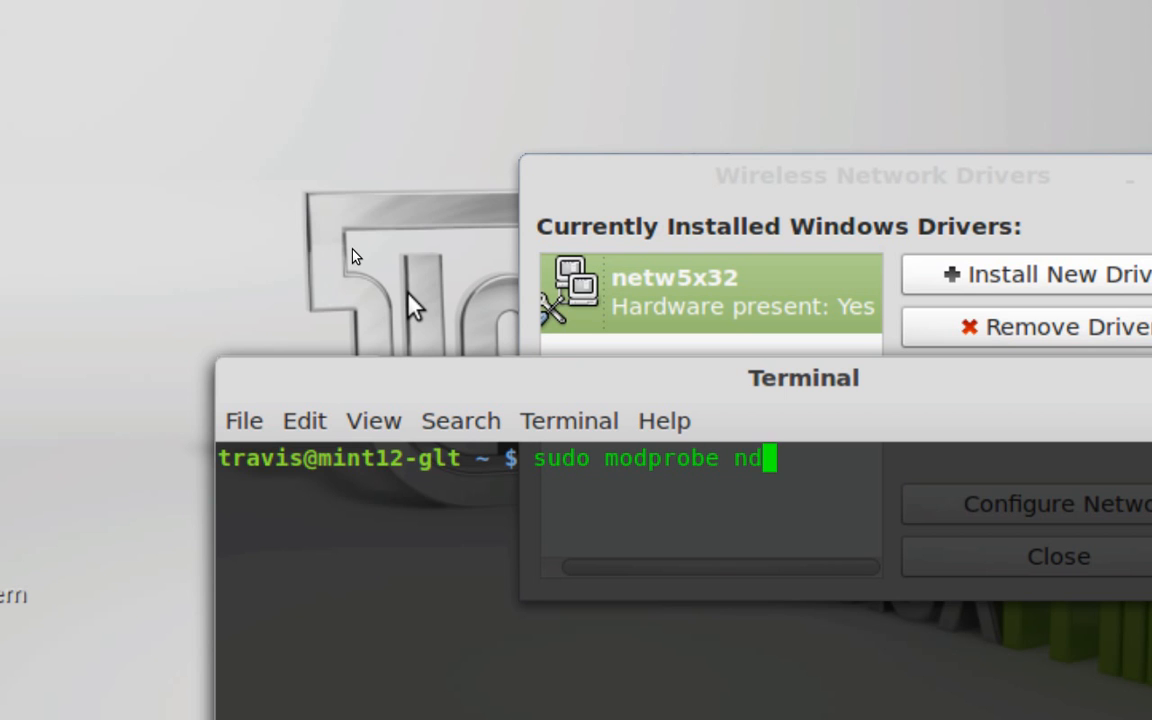
{"action": "key", "text": "BackSpace"}
{"action": "key", "text": "BackSpace"}
{"action": "type", "text": "iswrappe"}
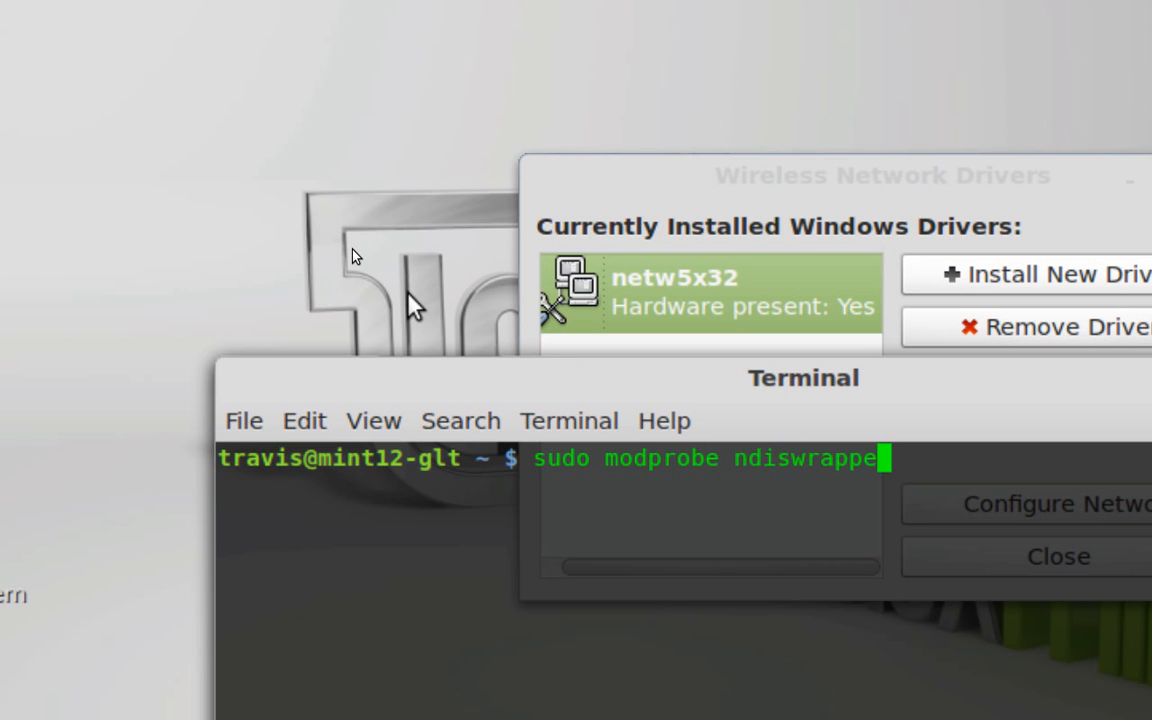
{"action": "type", "text": "r"}
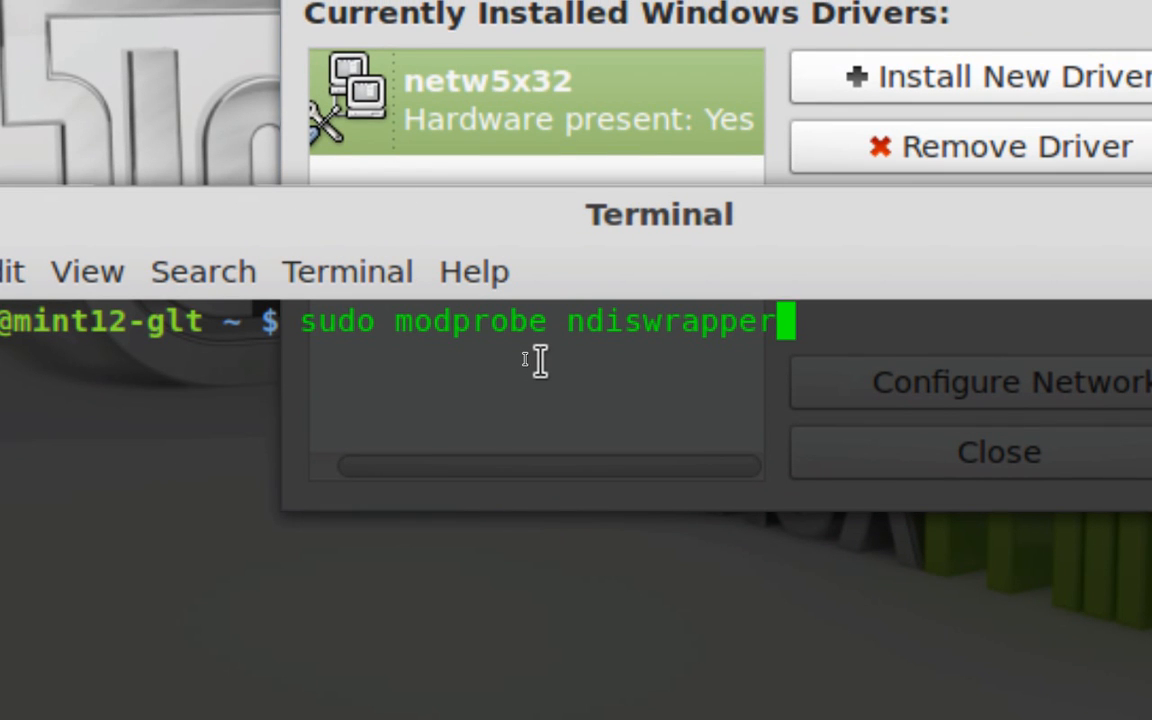
{"action": "key", "text": "BackSpace"}
{"action": "key", "text": "BackSpace"}
{"action": "key", "text": "BackSpace"}
{"action": "key", "text": "BackSpace"}
{"action": "key", "text": "BackSpace"}
{"action": "key", "text": "BackSpace"}
{"action": "key", "text": "BackSpace"}
{"action": "key", "text": "BackSpace"}
{"action": "key", "text": "BackSpace"}
{"action": "key", "text": "BackSpace"}
{"action": "key", "text": "BackSpace"}
{"action": "key", "text": "BackSpace"}
{"action": "key", "text": "BackSpace"}
{"action": "key", "text": "BackSpace"}
{"action": "key", "text": "BackSpace"}
{"action": "key", "text": "BackSpace"}
{"action": "key", "text": "BackSpace"}
{"action": "key", "text": "BackSpace"}
{"action": "key", "text": "BackSpace"}
{"action": "key", "text": "BackSpace"}
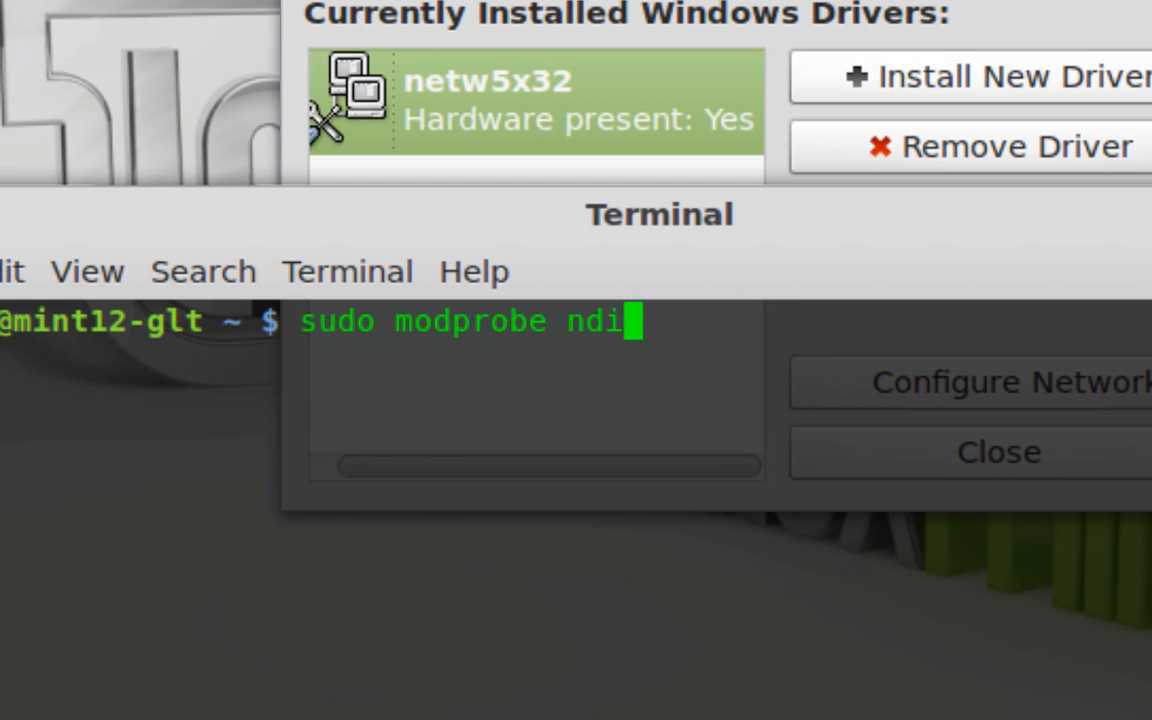
{"action": "key", "text": "BackSpace"}
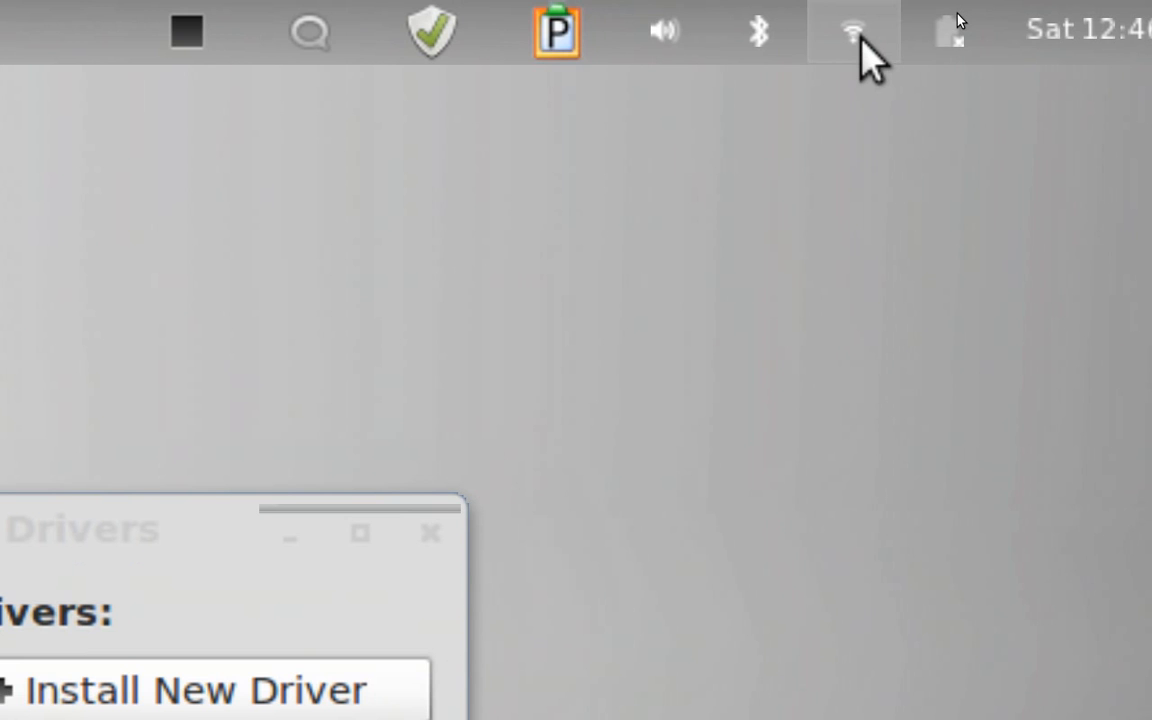
Check the wired and wireless connections in the desktop's network list and close it
{"action": "left_click", "coordinate": [855, 33]}
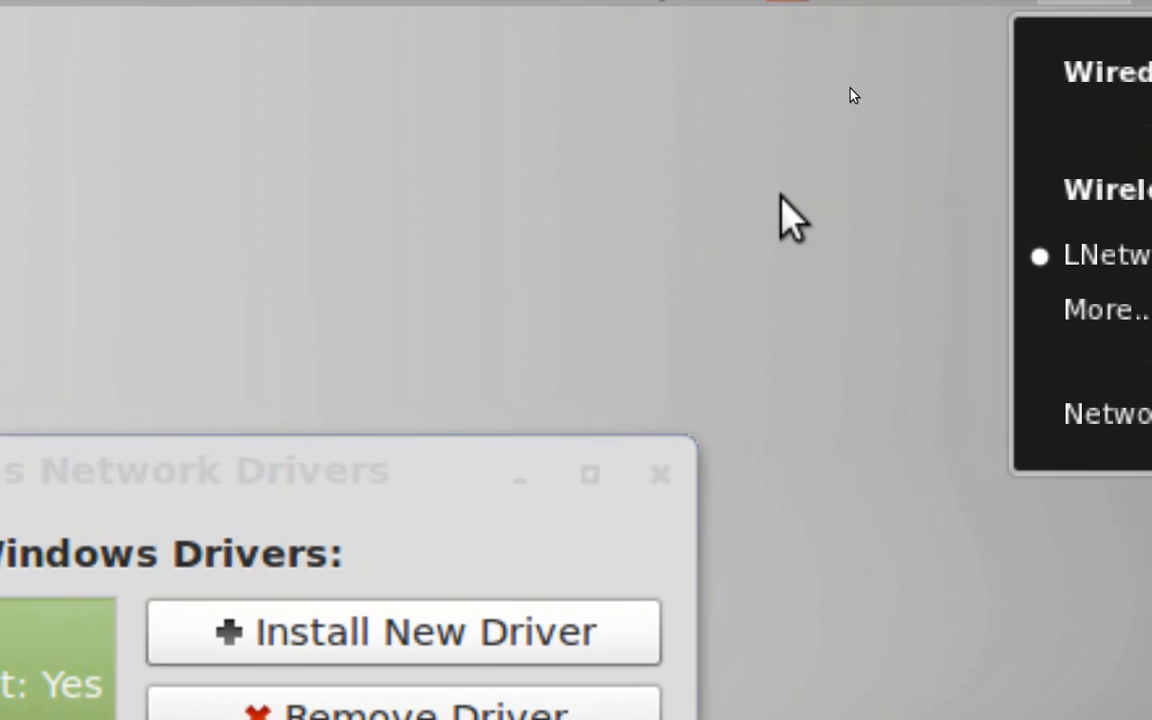
{"action": "left_click", "coordinate": [485, 156]}
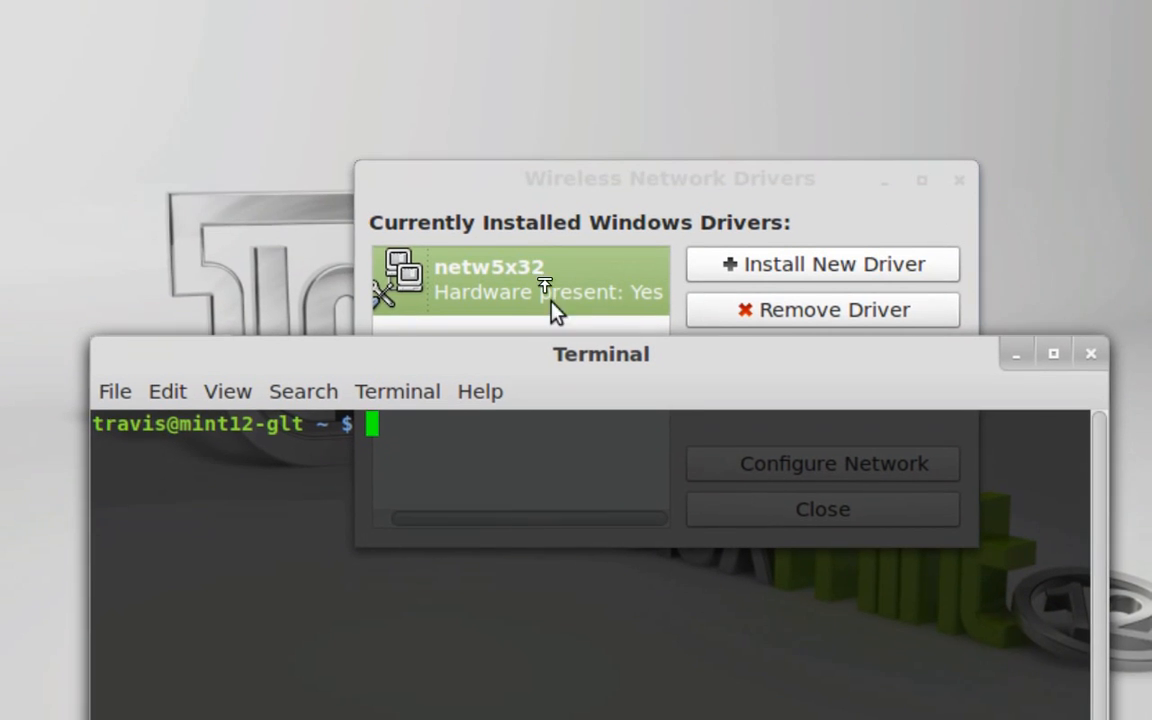
Move the Terminal window up, write sudo ndiswrapper with the options -m, -ma and -mi in turn, and clear the line without running it
{"action": "left_click_drag", "start_coordinate": [558, 328], "coordinate": [566, 252]}
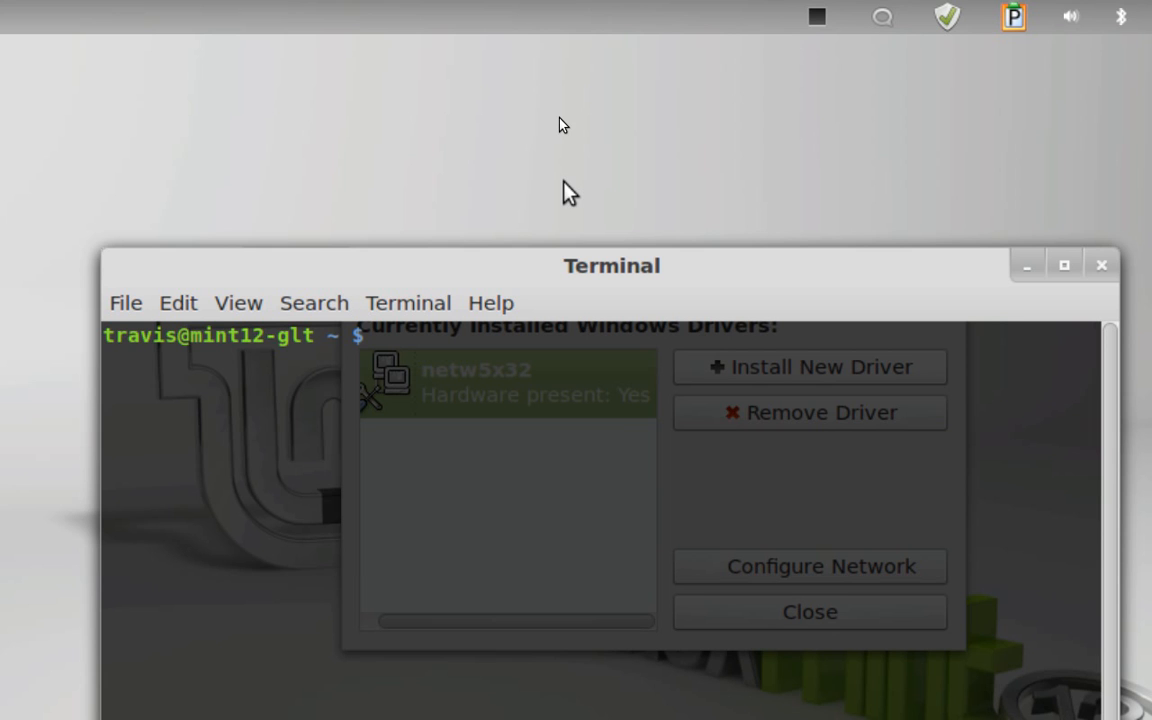
{"action": "type", "text": "sudo nd"}
{"action": "key", "text": "BackSpace"}
{"action": "type", "text": "diswrapper"}
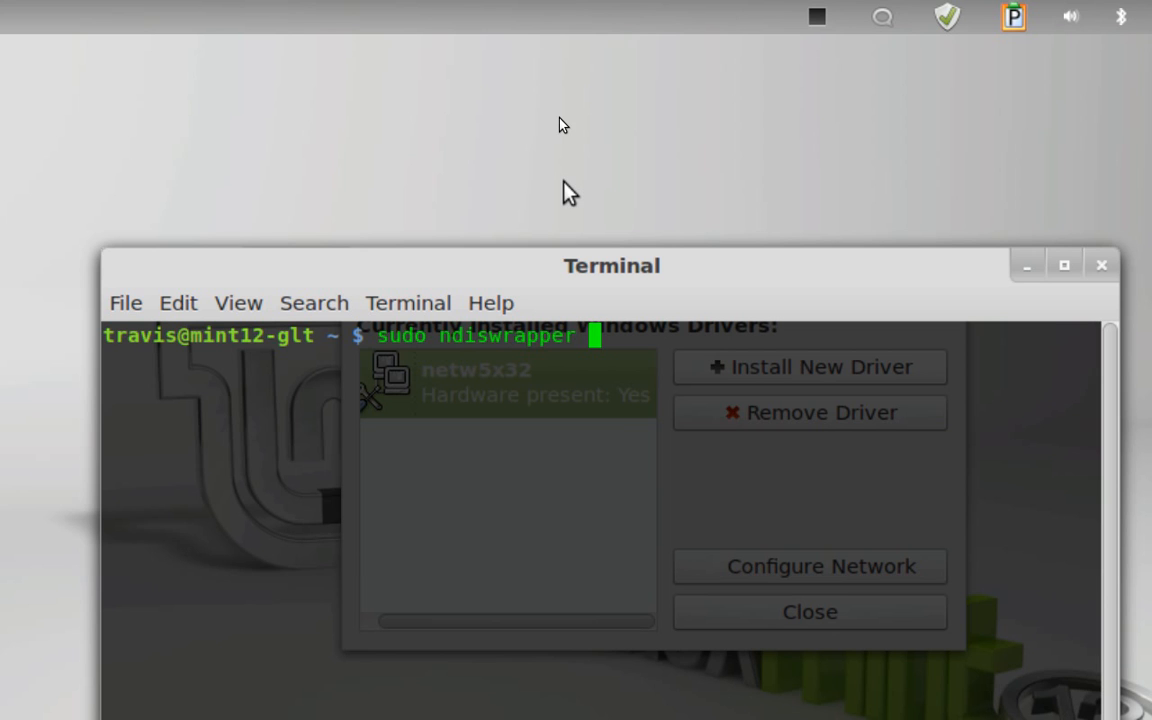
{"action": "type", "text": " -m"}
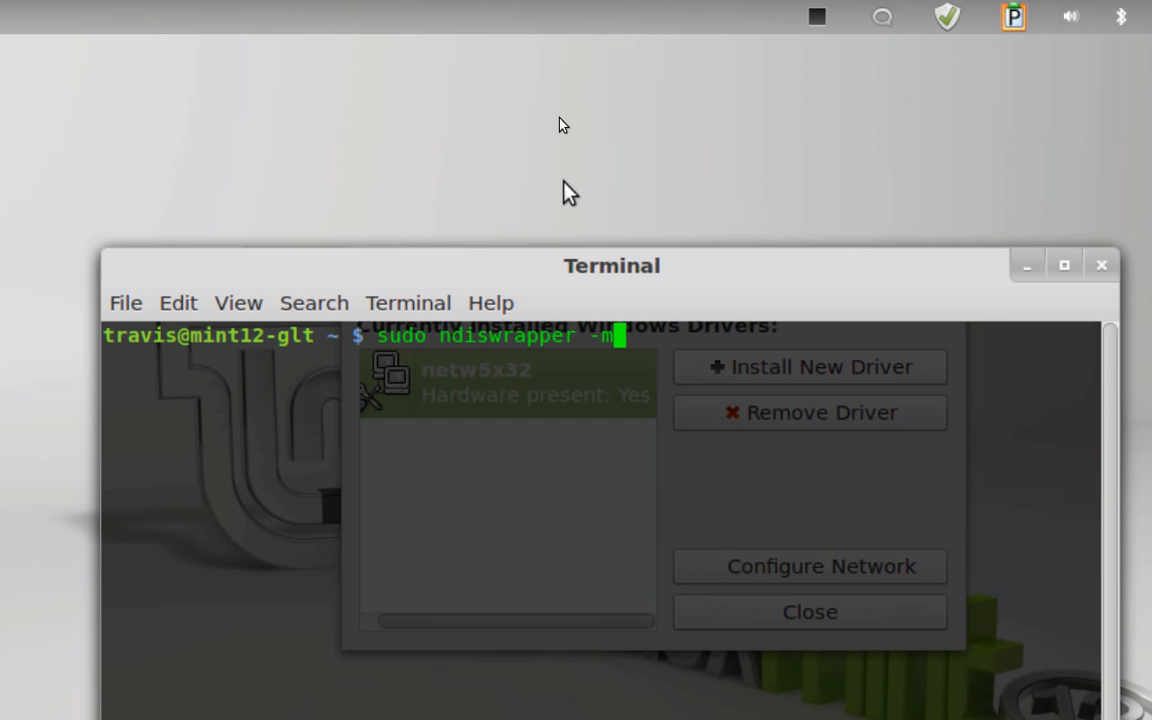
{"action": "type", "text": "a"}
{"action": "key", "text": "BackSpace"}
{"action": "type", "text": "i"}
{"action": "key", "text": "BackSpace"}
{"action": "key", "text": "BackSpace"}
{"action": "key", "text": "BackSpace"}
{"action": "key", "text": "BackSpace"}
{"action": "key", "text": "BackSpace"}
{"action": "key", "text": "BackSpace"}
{"action": "key", "text": "BackSpace"}
{"action": "key", "text": "BackSpace"}
{"action": "key", "text": "BackSpace"}
{"action": "key", "text": "BackSpace"}
{"action": "key", "text": "BackSpace"}
{"action": "key", "text": "BackSpace"}
{"action": "key", "text": "BackSpace"}
{"action": "key", "text": "BackSpace"}
{"action": "key", "text": "BackSpace"}
{"action": "key", "text": "BackSpace"}
{"action": "key", "text": "BackSpace"}
{"action": "key", "text": "BackSpace"}
{"action": "key", "text": "BackSpace"}
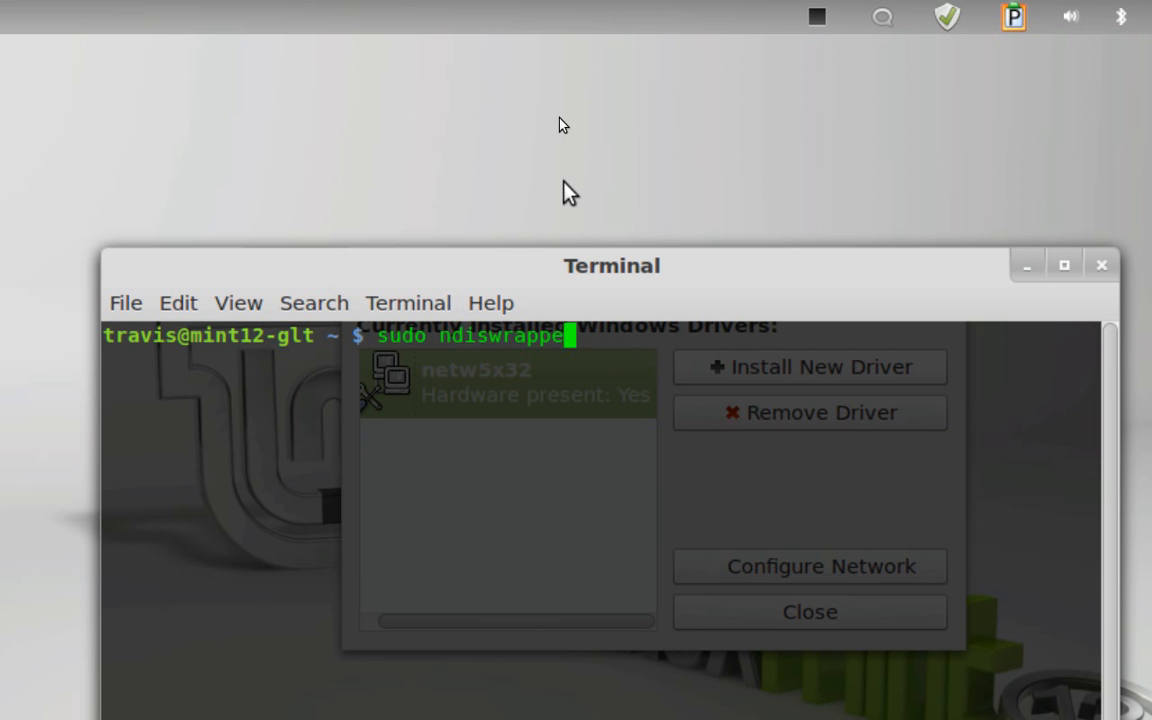
{"action": "key", "text": "BackSpace"}
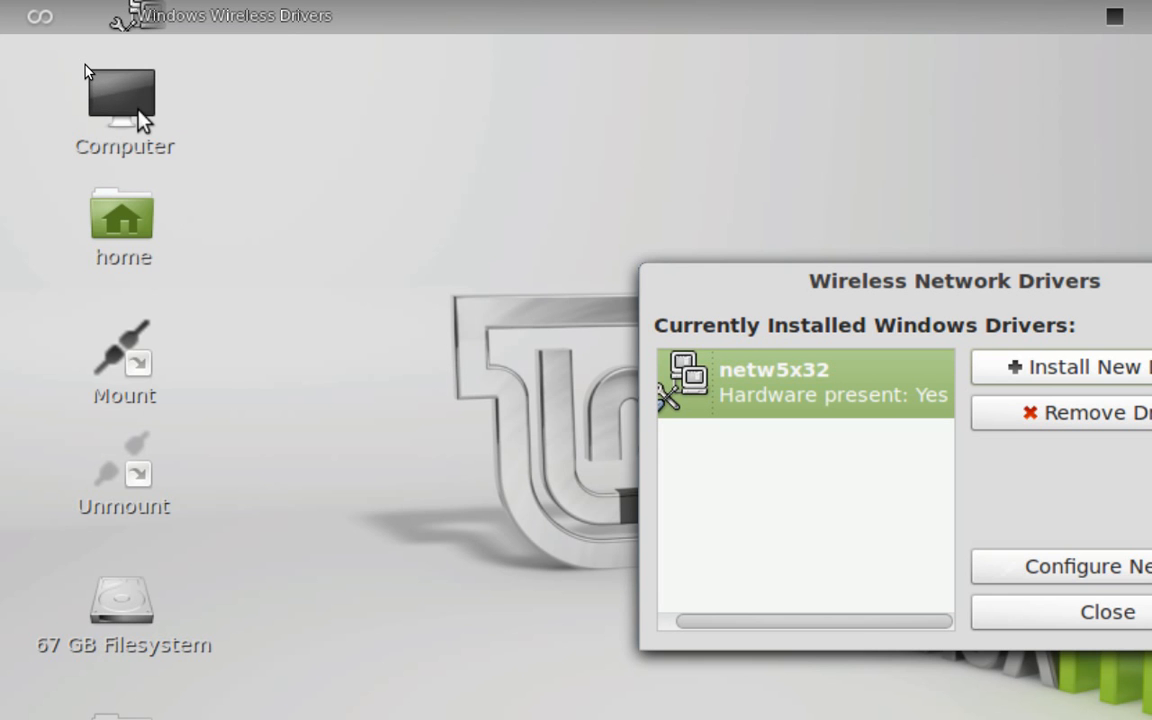
Open the etc folder of the File System from Computer and locate the modules.conf file in it
{"action": "double_click", "coordinate": [135, 112]}
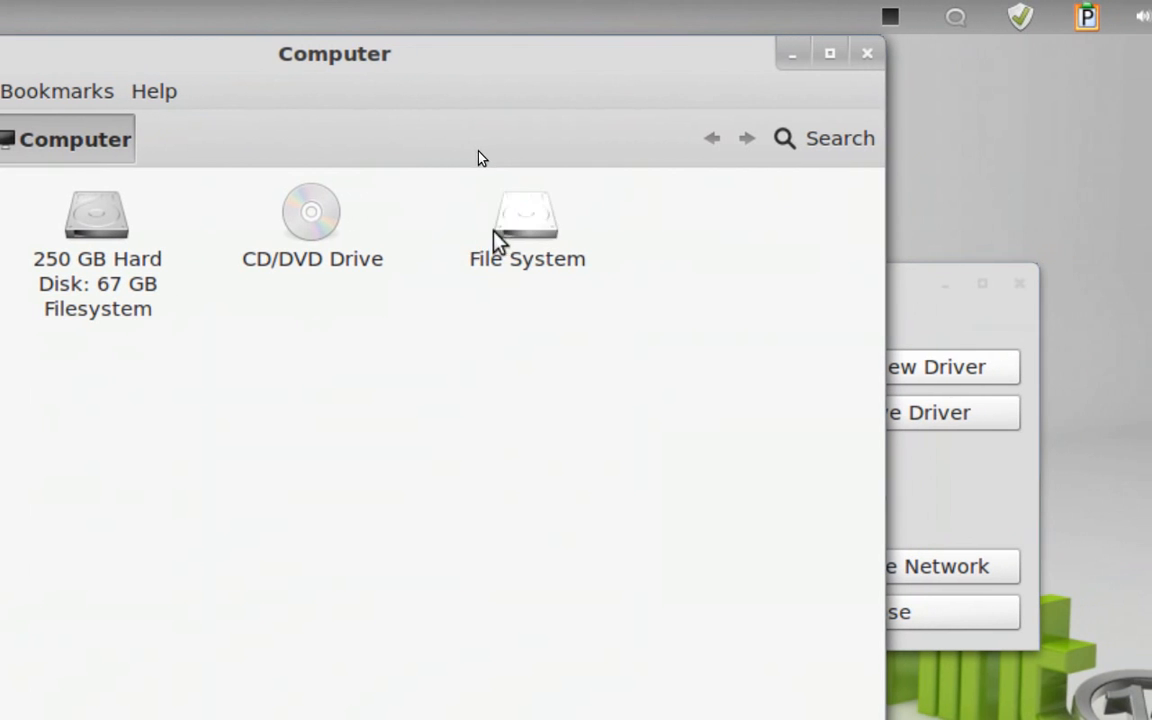
{"action": "left_click", "coordinate": [540, 235]}
{"action": "double_click", "coordinate": [510, 240]}
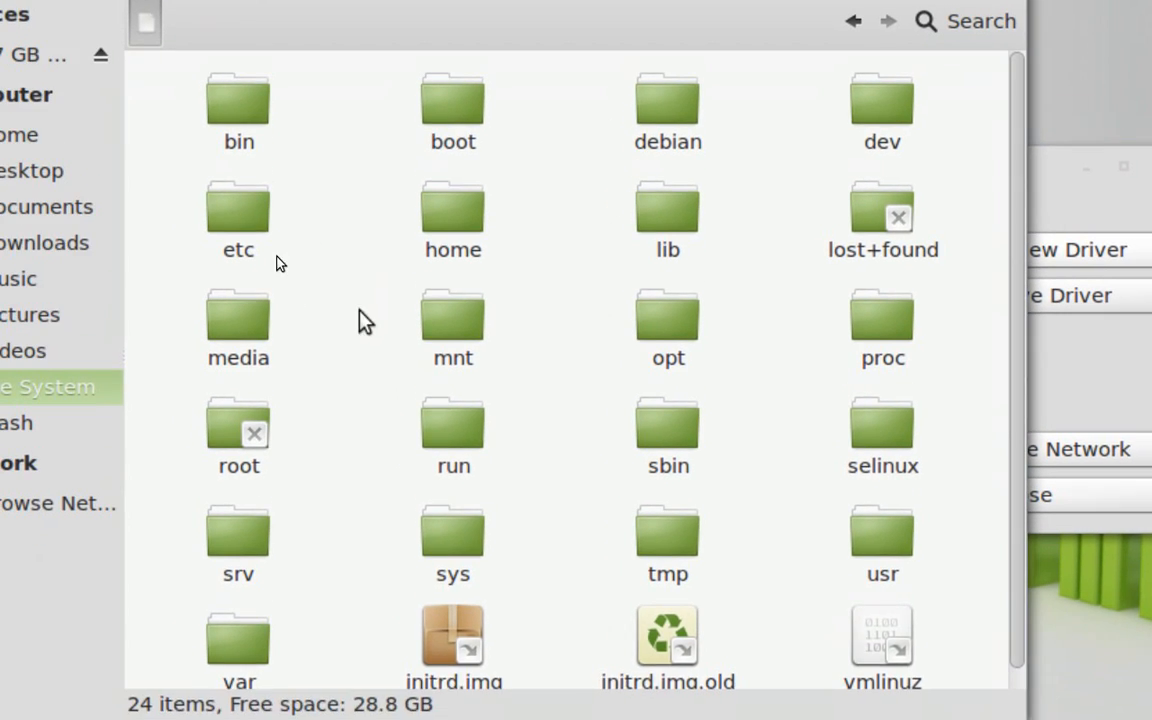
{"action": "left_click", "coordinate": [238, 244]}
{"action": "double_click", "coordinate": [311, 284]}
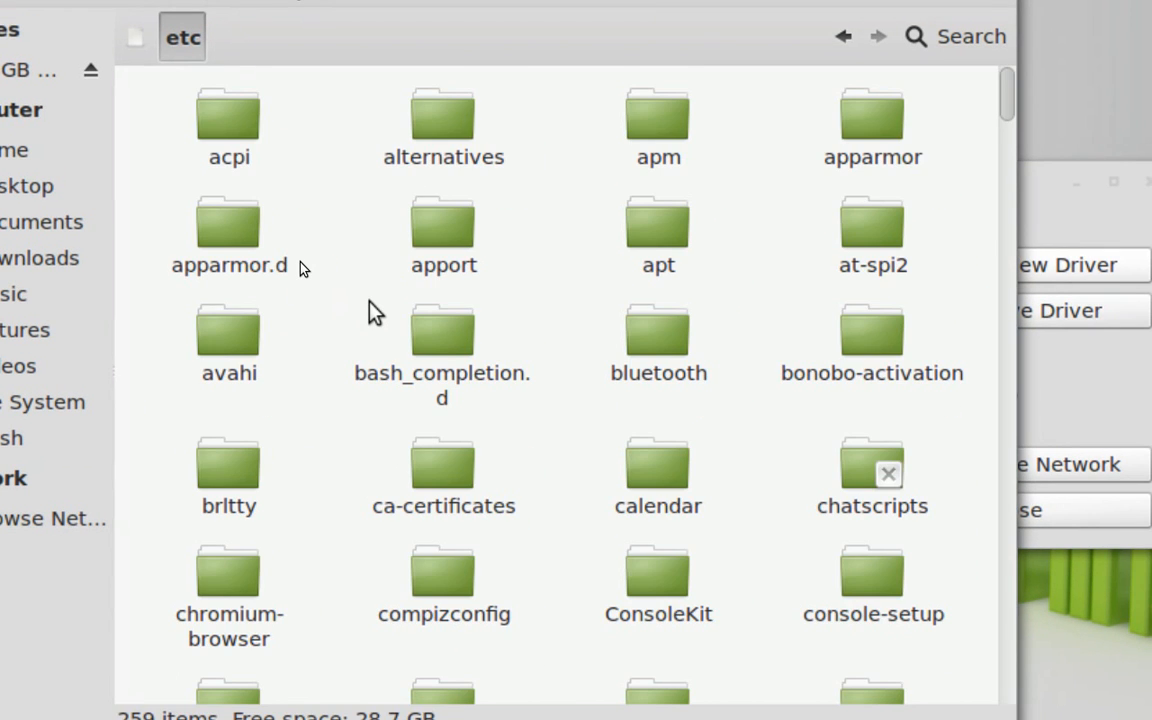
{"action": "type", "text": "modules."}
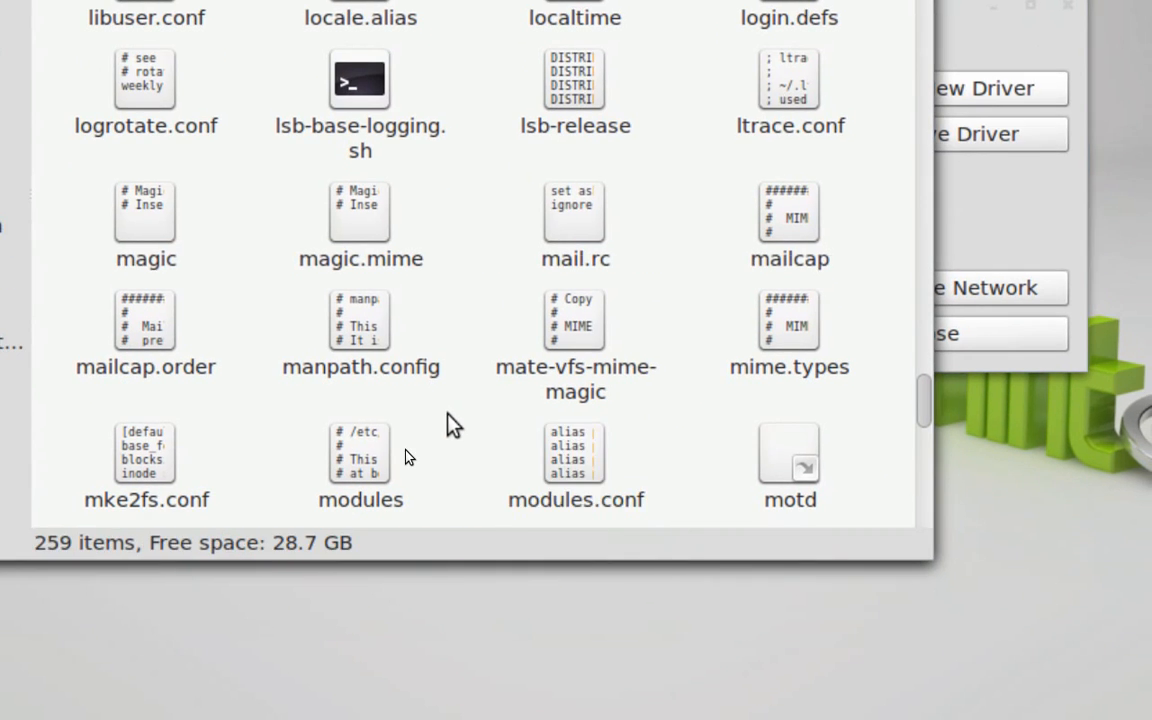
{"action": "left_click", "coordinate": [586, 619]}
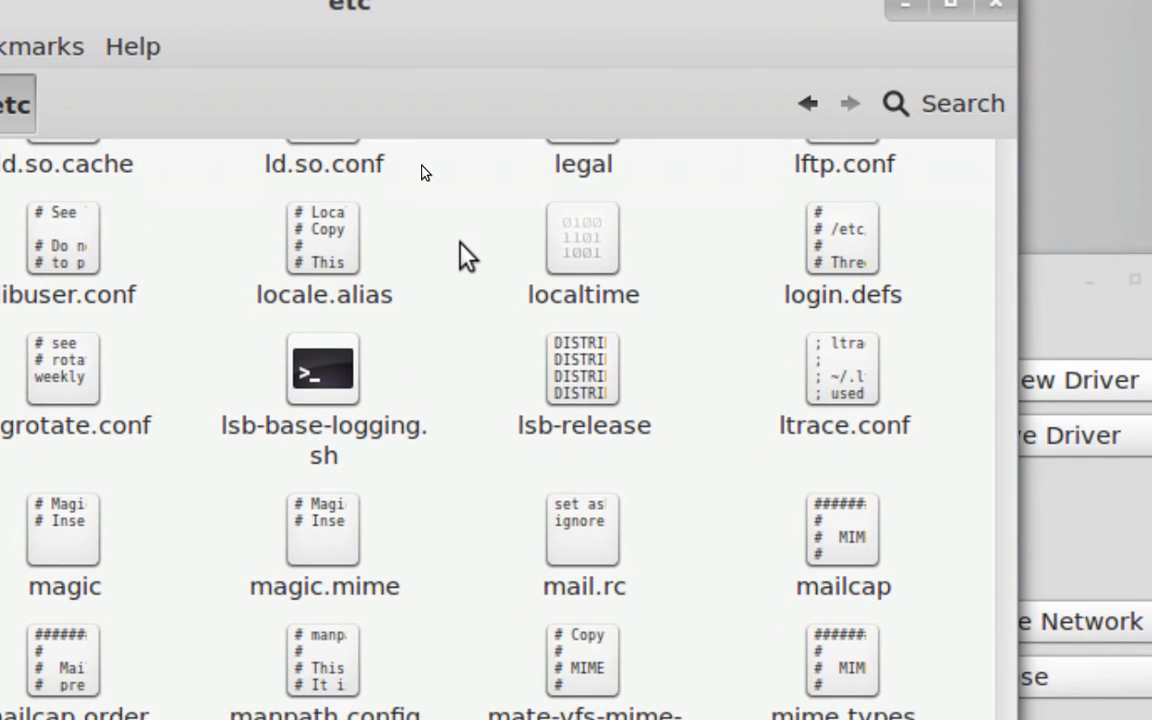
Find the modprobe.d folder inside etc and open it to examine its configuration files
{"action": "scroll", "coordinate": [460, 242], "scroll_direction": "up", "scroll_amount": 1}
{"action": "scroll", "coordinate": [460, 244], "scroll_direction": "up", "scroll_amount": 10}
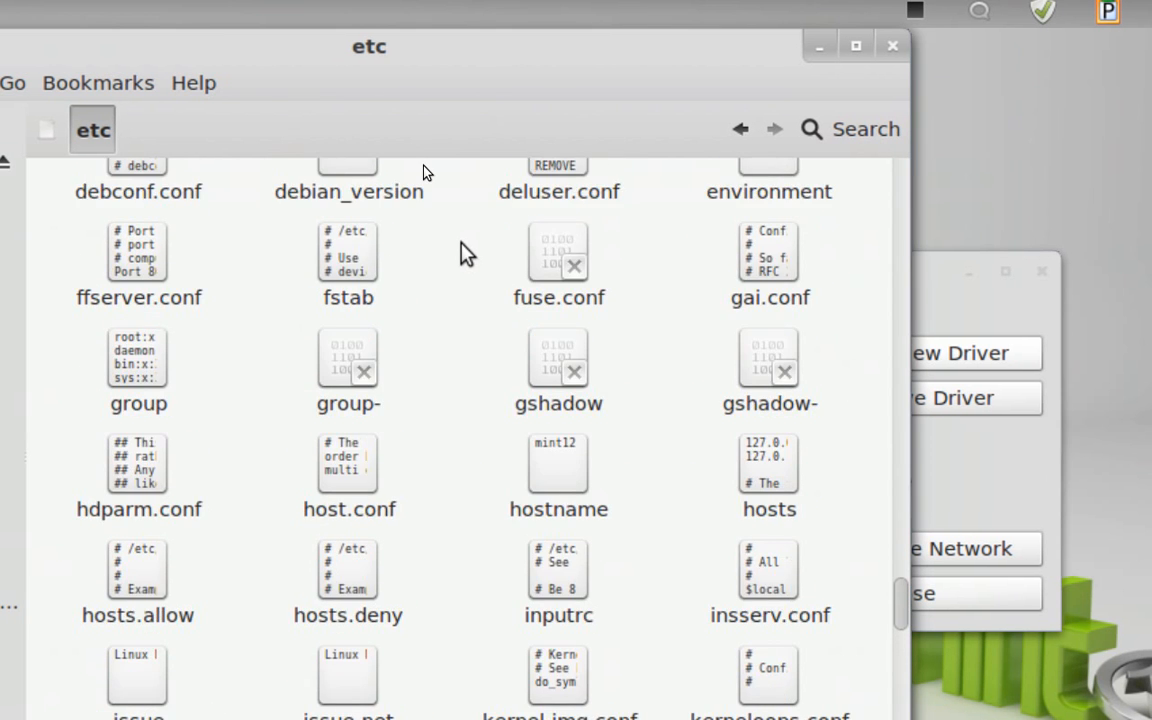
{"action": "scroll", "coordinate": [463, 254], "scroll_direction": "up", "scroll_amount": 3}
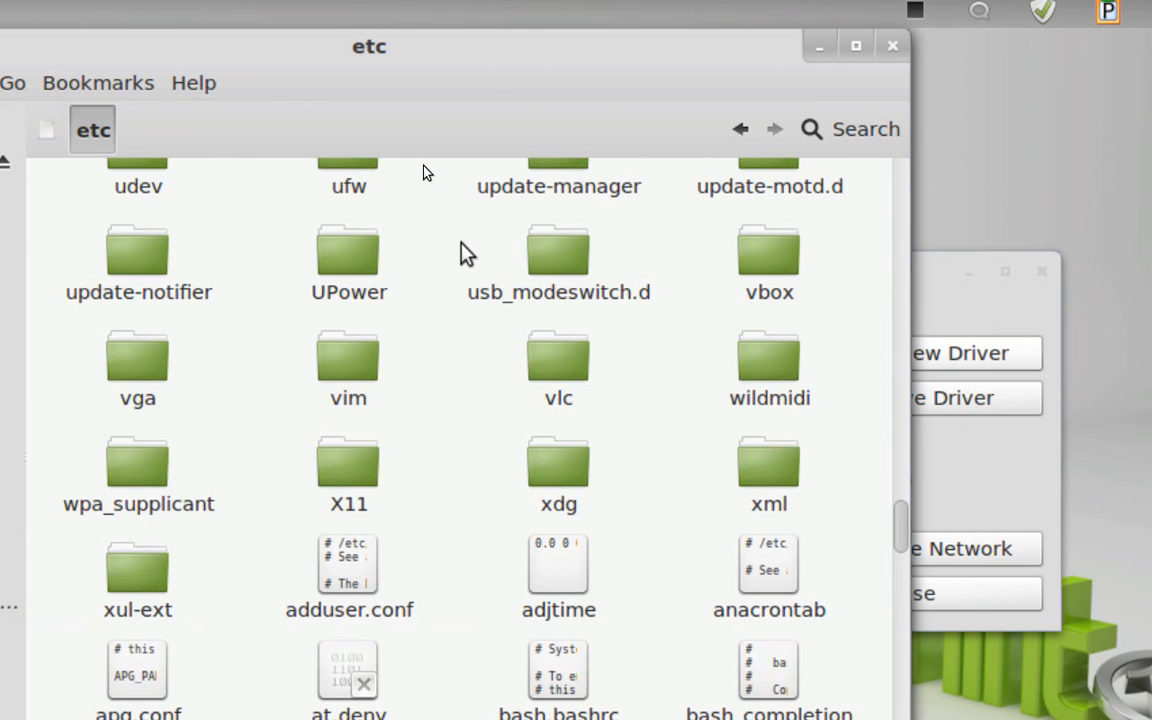
{"action": "scroll", "coordinate": [465, 254], "scroll_direction": "up", "scroll_amount": 2}
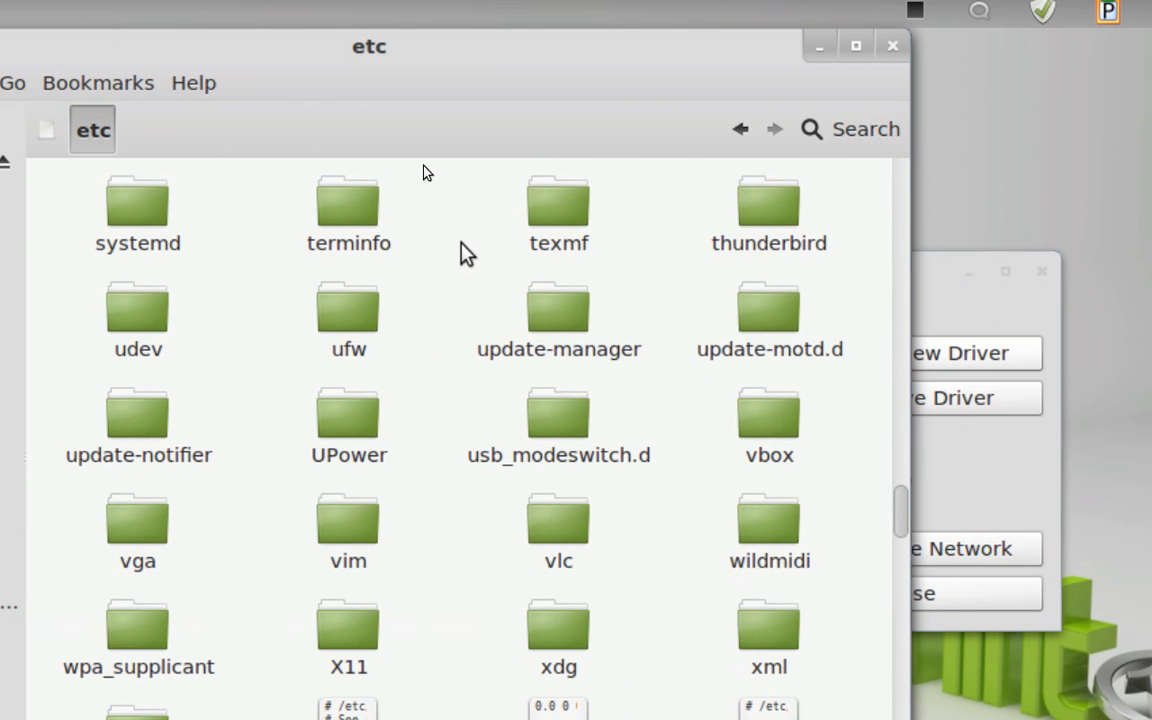
{"action": "scroll", "coordinate": [460, 243], "scroll_direction": "up", "scroll_amount": 3}
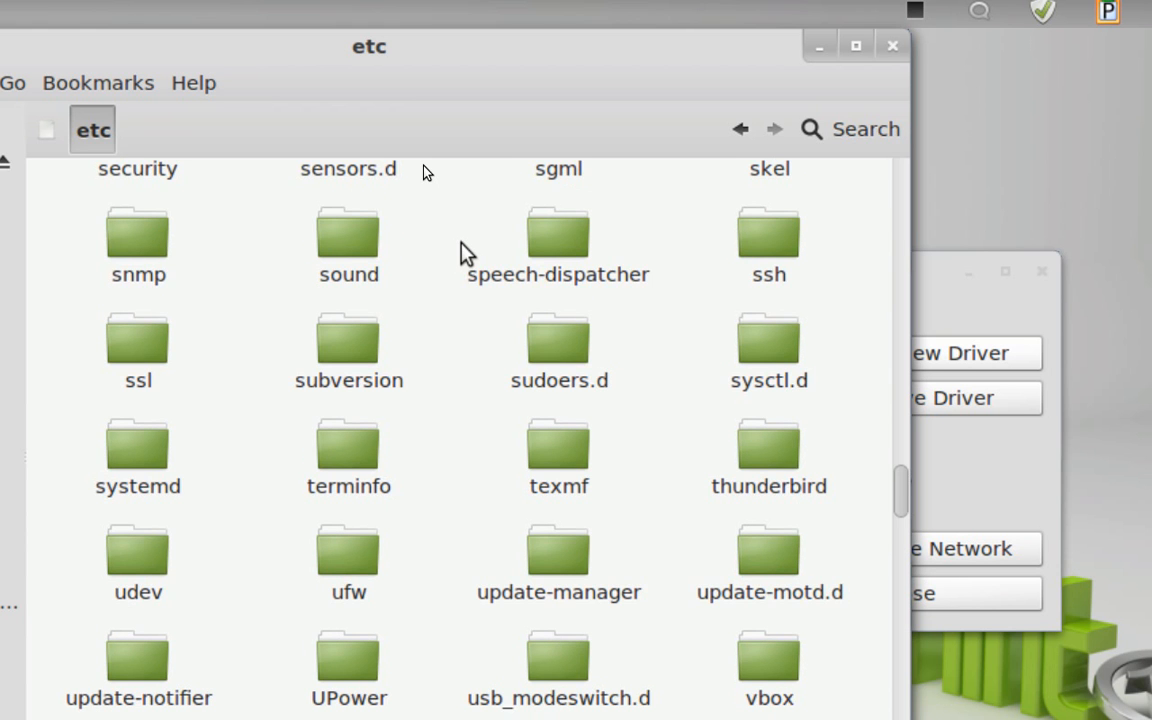
{"action": "scroll", "coordinate": [470, 255], "scroll_direction": "up", "scroll_amount": 10}
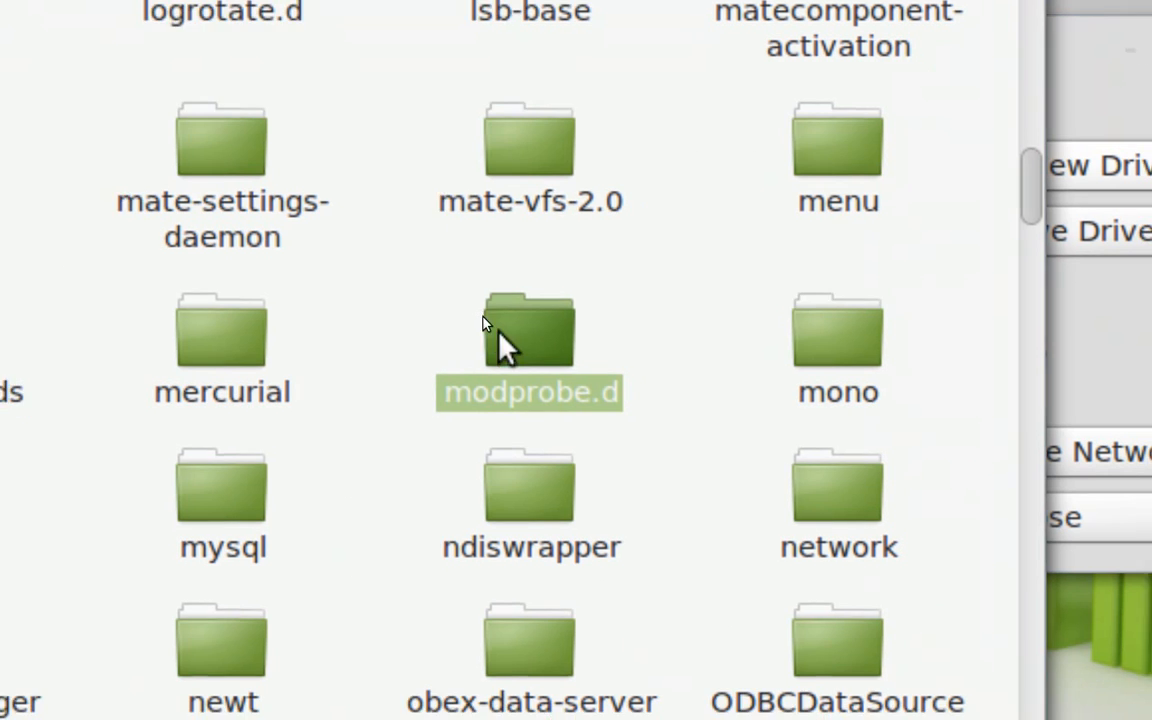
{"action": "double_click", "coordinate": [510, 335]}
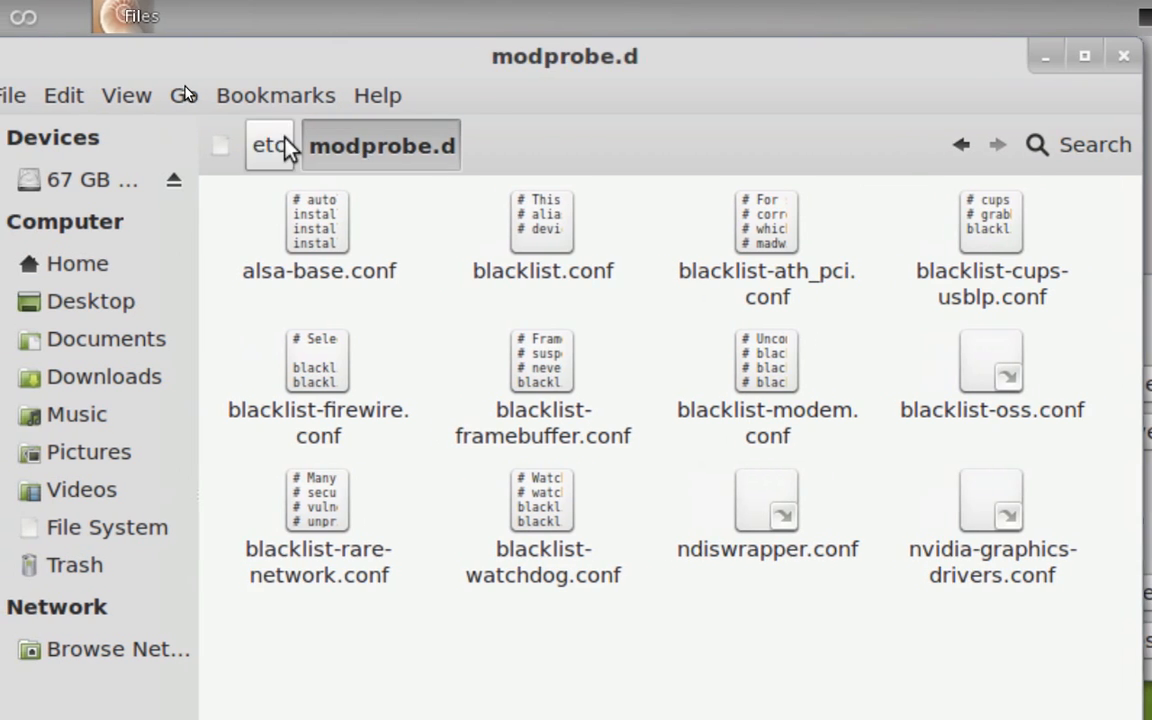
Return to the File System root and open the etc folder as administrator
{"action": "left_click", "coordinate": [283, 141]}
{"action": "left_click", "coordinate": [226, 145]}
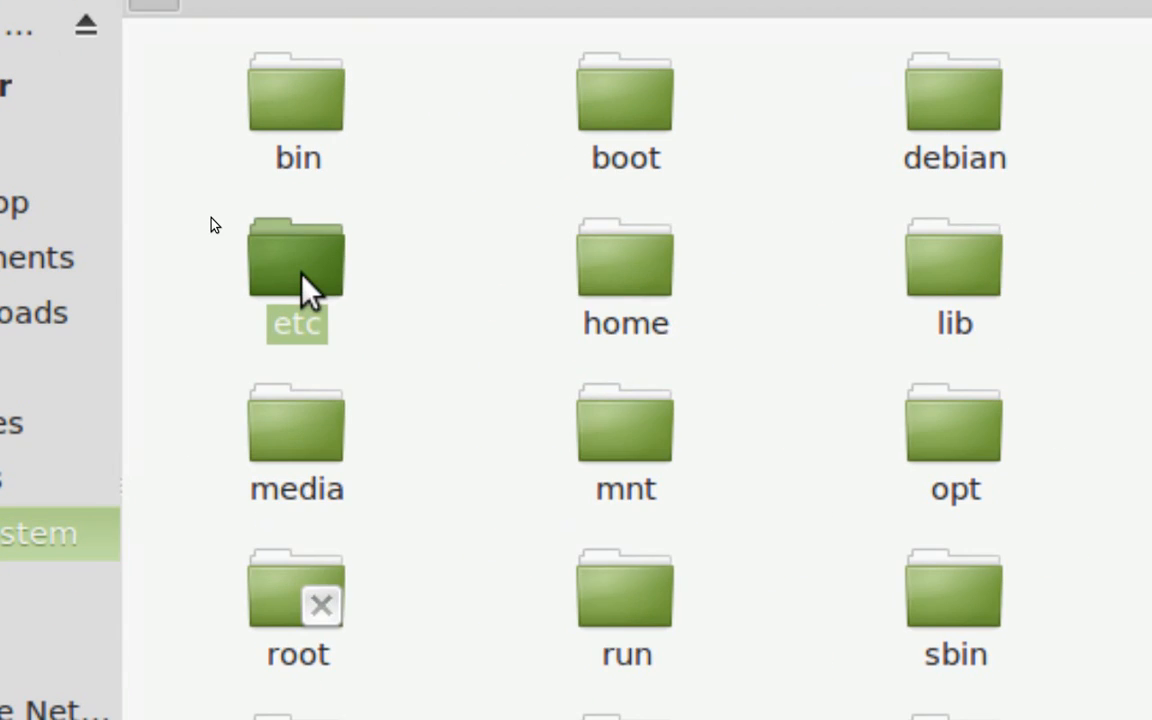
{"action": "right_click", "coordinate": [305, 285]}
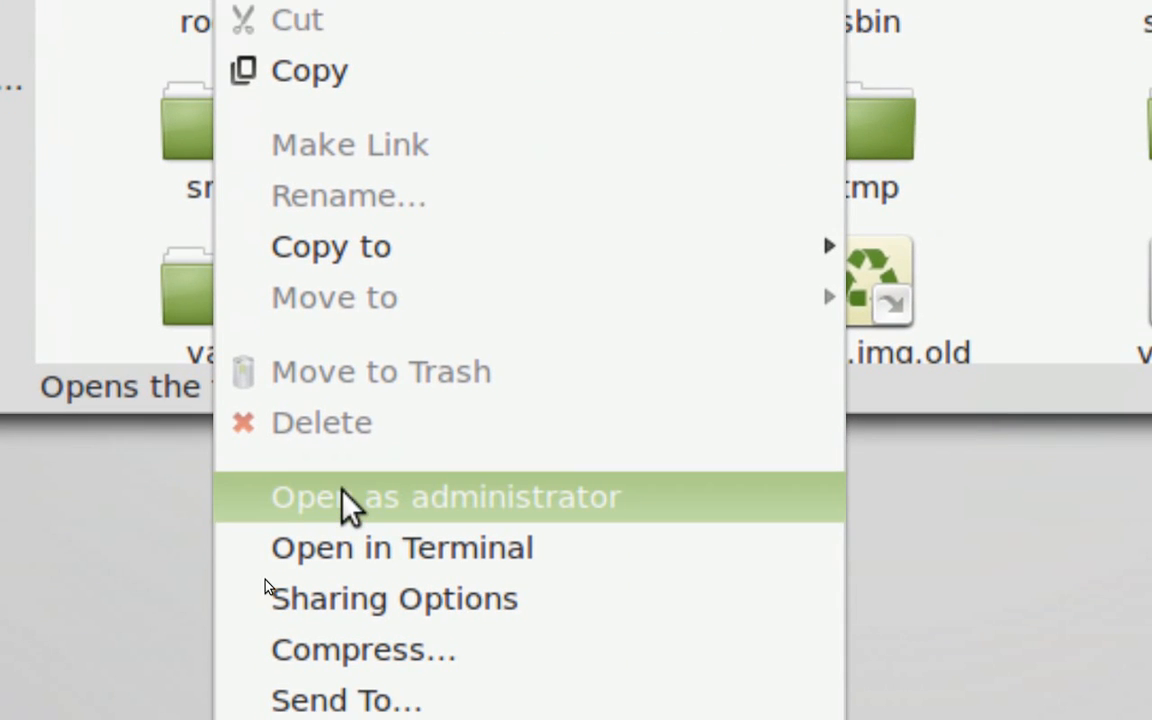
{"action": "left_click", "coordinate": [345, 497]}
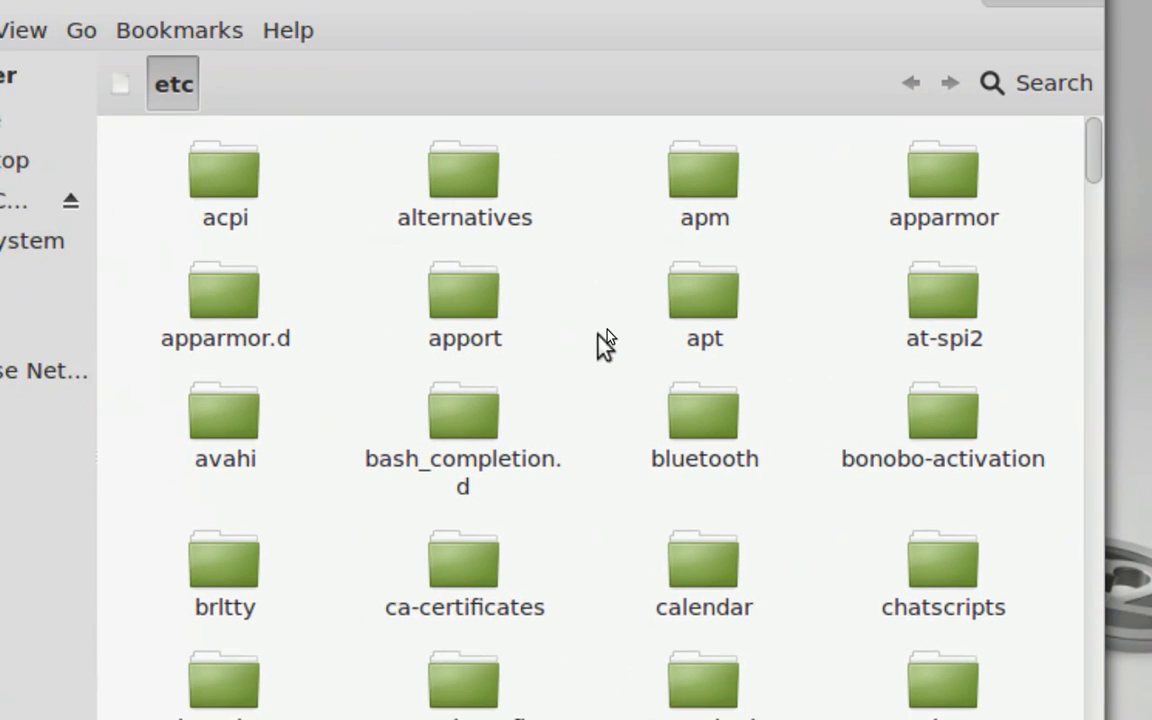
Locate the modules.conf file in the administrator window of the etc folder
{"action": "scroll", "coordinate": [836, 500], "scroll_direction": "down", "scroll_amount": 8}
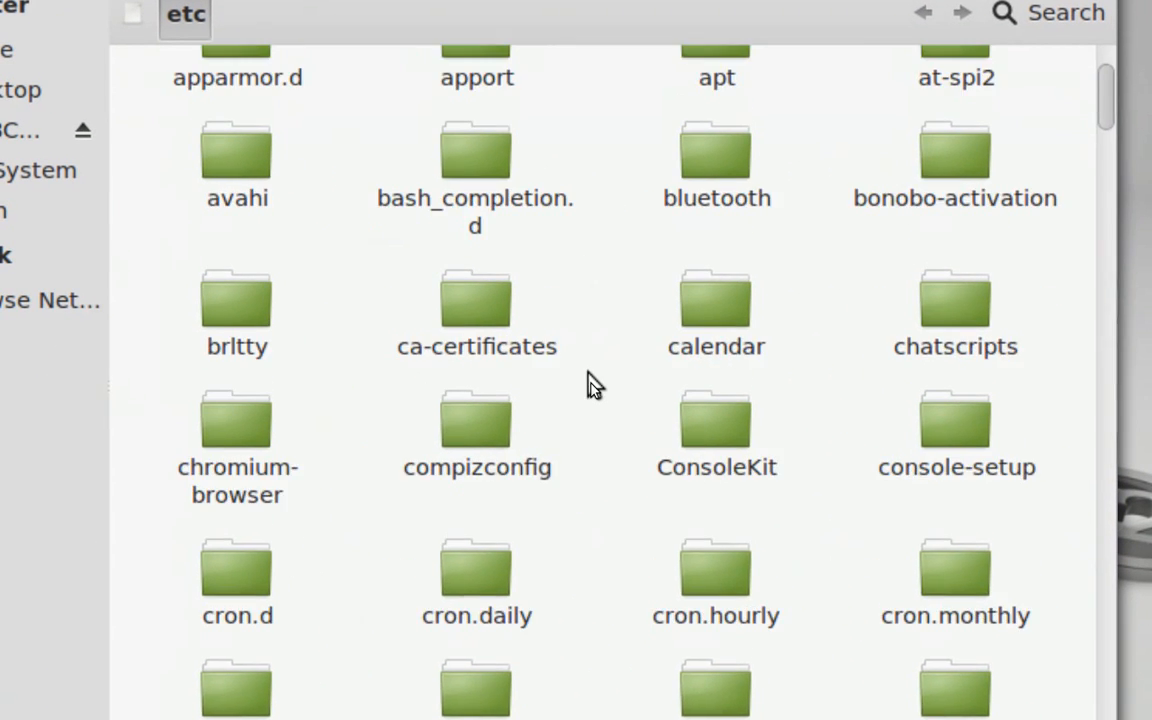
{"action": "scroll", "coordinate": [590, 386], "scroll_direction": "down", "scroll_amount": 5}
{"action": "scroll", "coordinate": [590, 386], "scroll_direction": "down", "scroll_amount": 20}
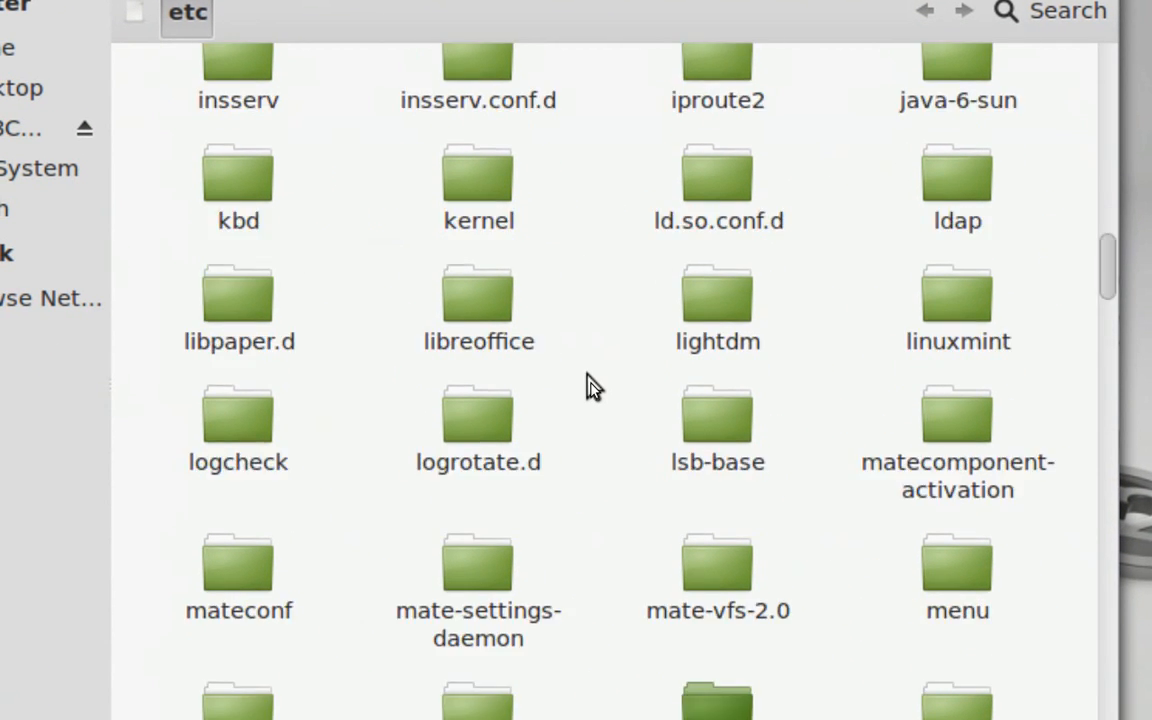
{"action": "key", "text": "Right"}
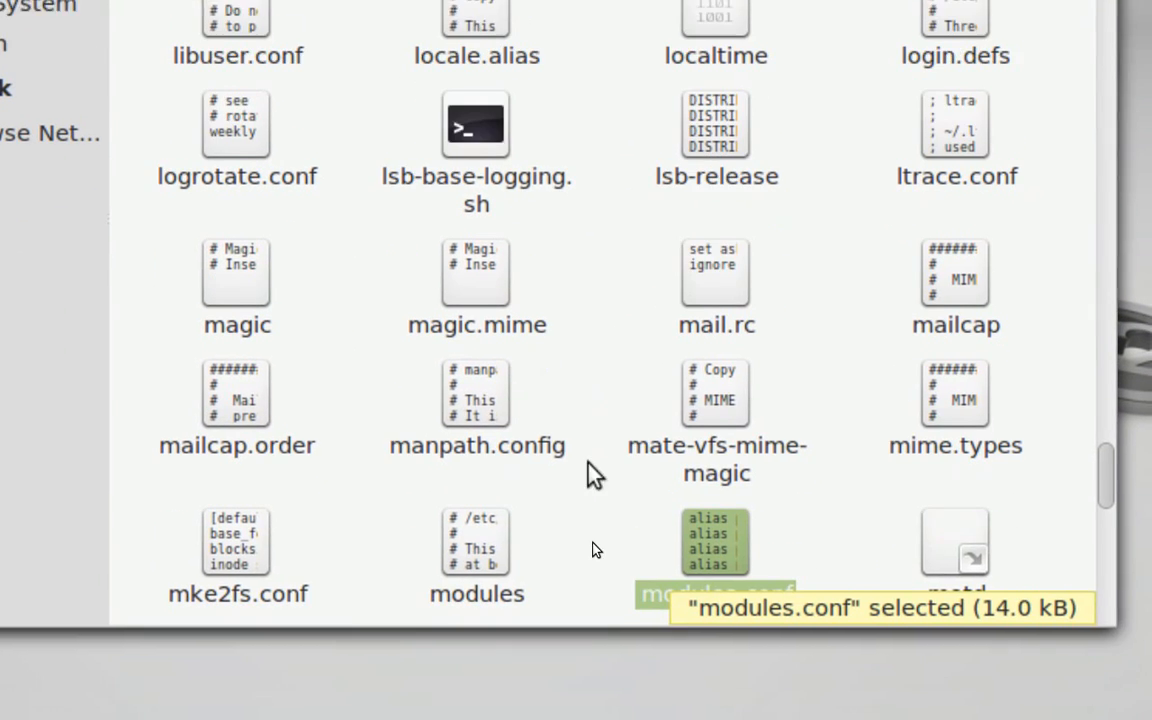
{"action": "left_click", "coordinate": [870, 492]}
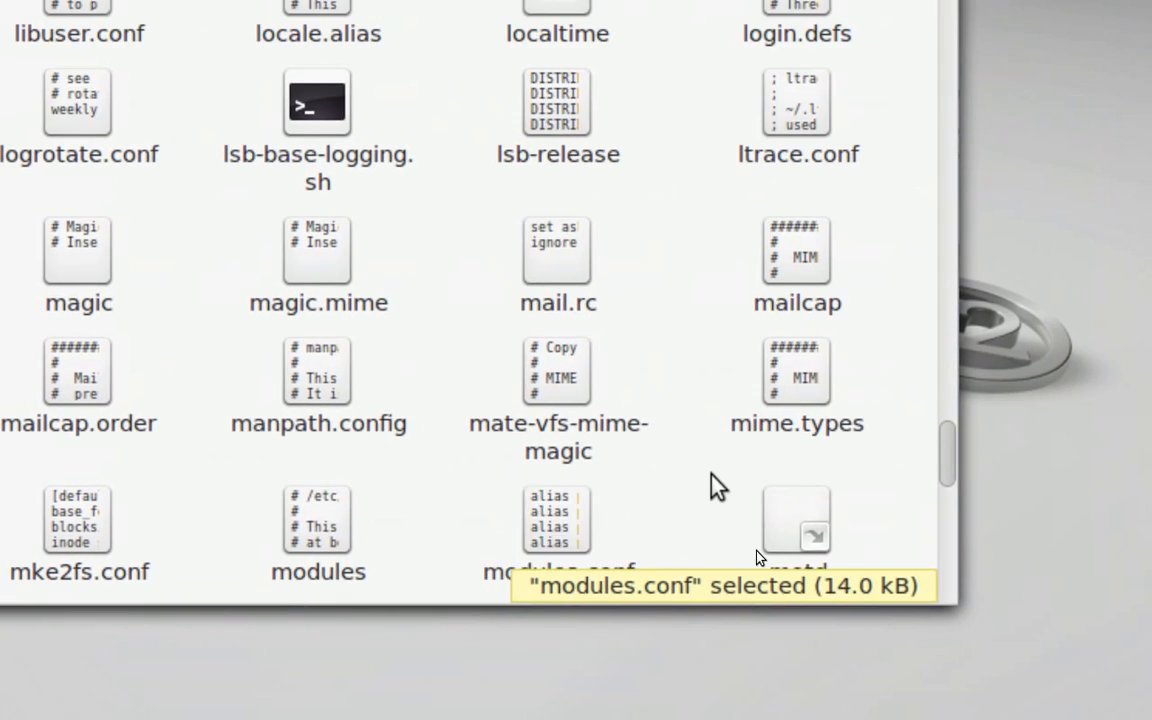
{"action": "scroll", "coordinate": [855, 488], "scroll_direction": "down", "scroll_amount": 1}
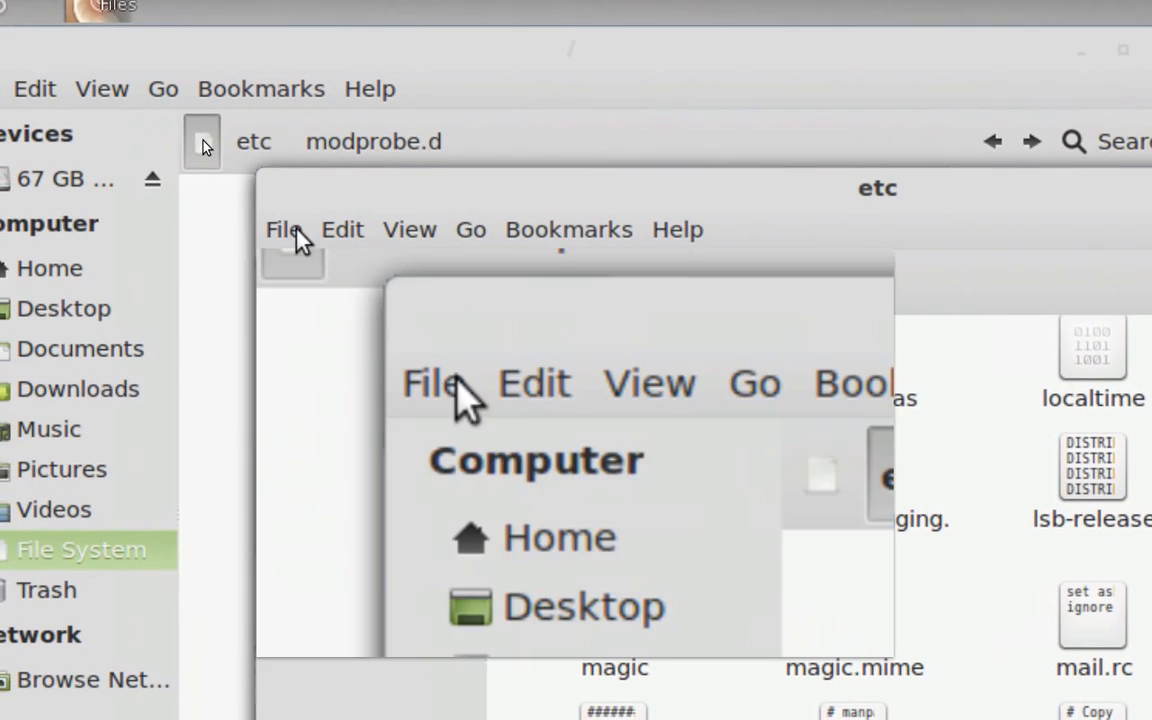
Open a second tab in the administrator window of etc and open the modprobe.d folder in it
{"action": "left_click", "coordinate": [42, 241]}
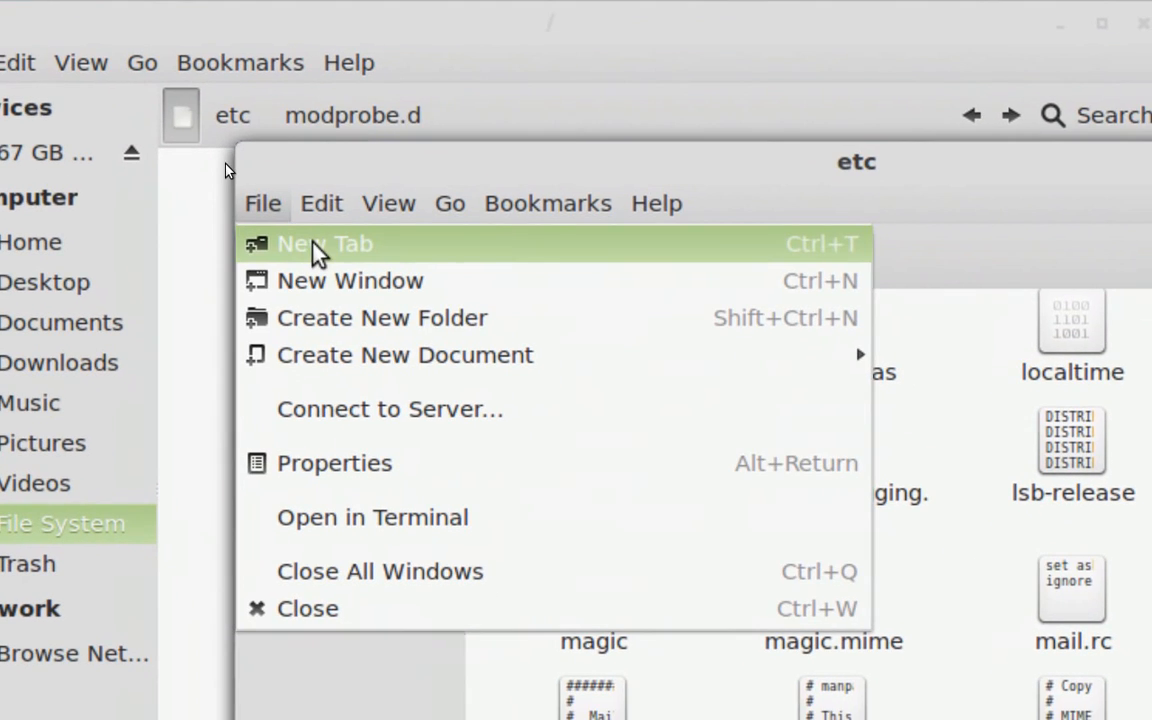
{"action": "left_click", "coordinate": [318, 248]}
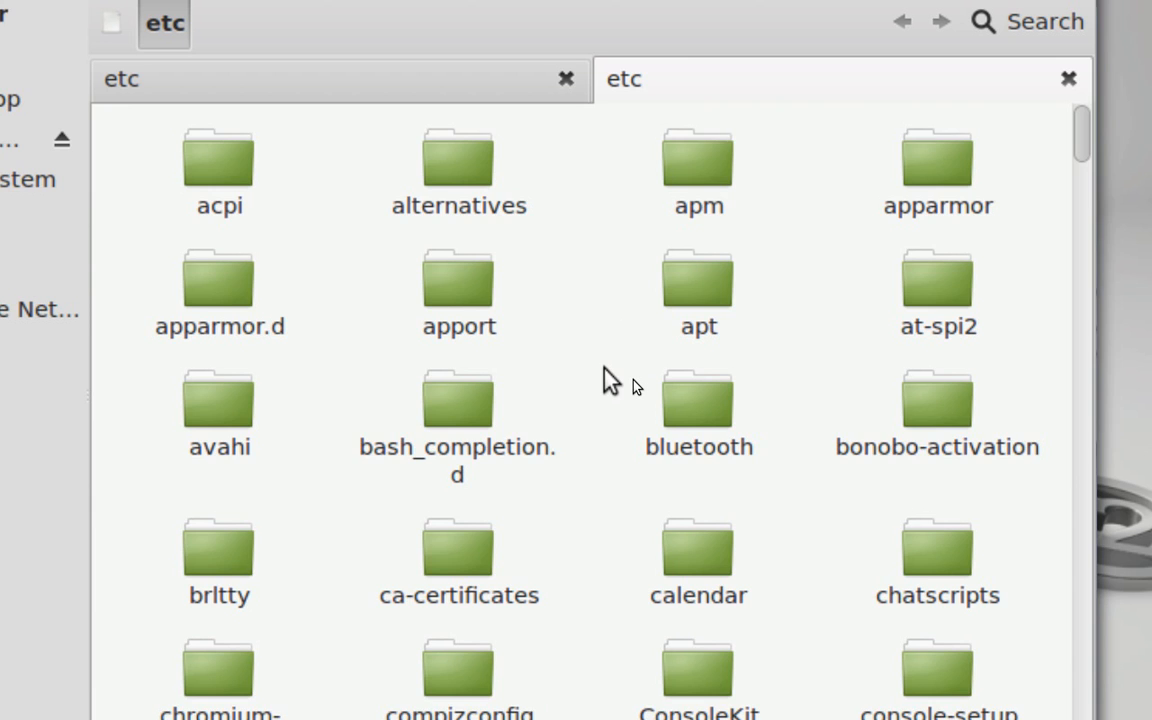
{"action": "scroll", "coordinate": [605, 378], "scroll_direction": "down", "scroll_amount": 5}
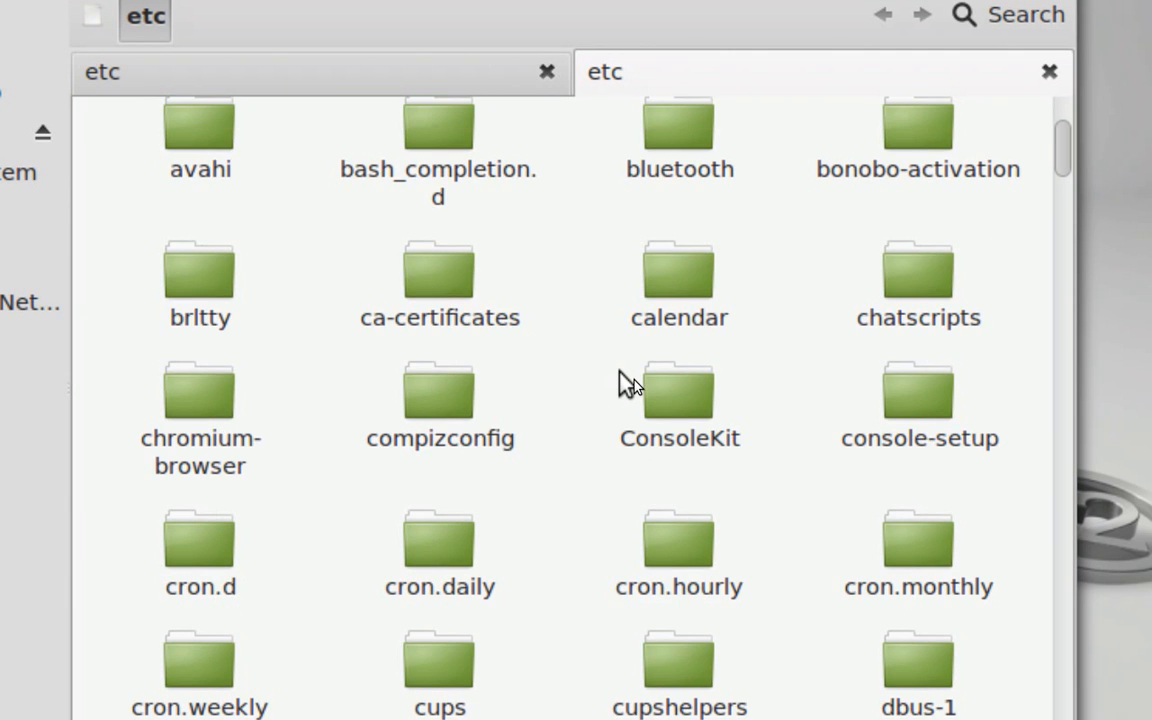
{"action": "scroll", "coordinate": [628, 385], "scroll_direction": "down", "scroll_amount": 10}
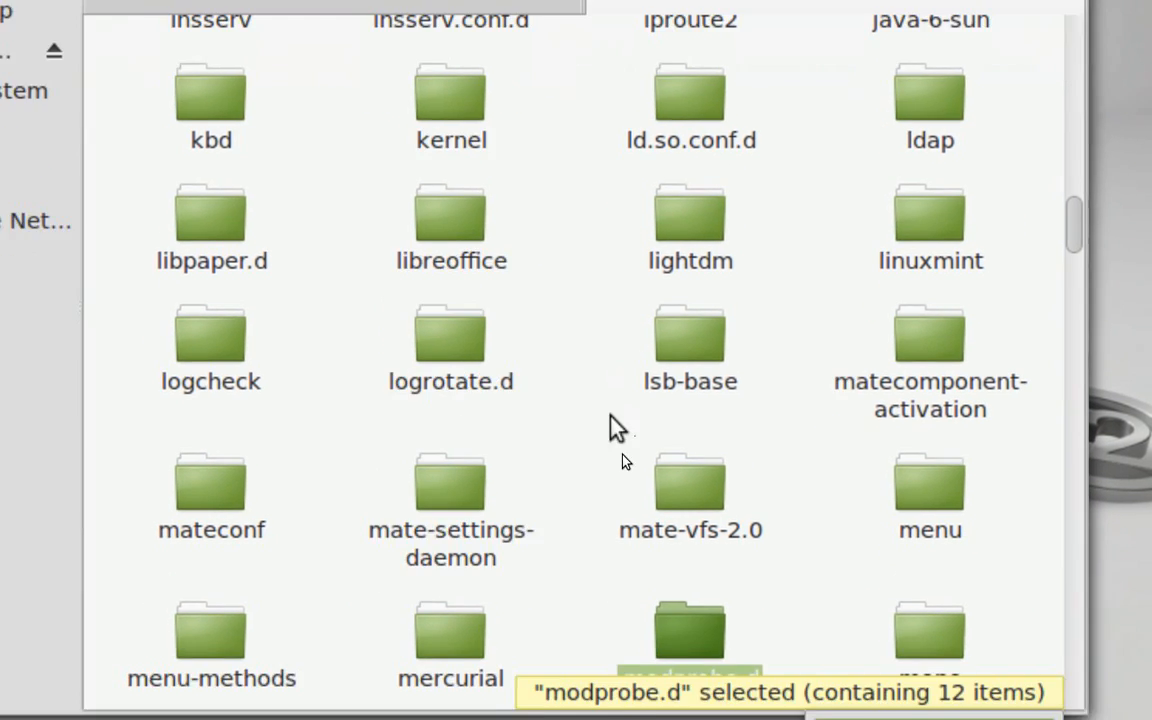
{"action": "key", "text": "Down"}
{"action": "key", "text": "Up"}
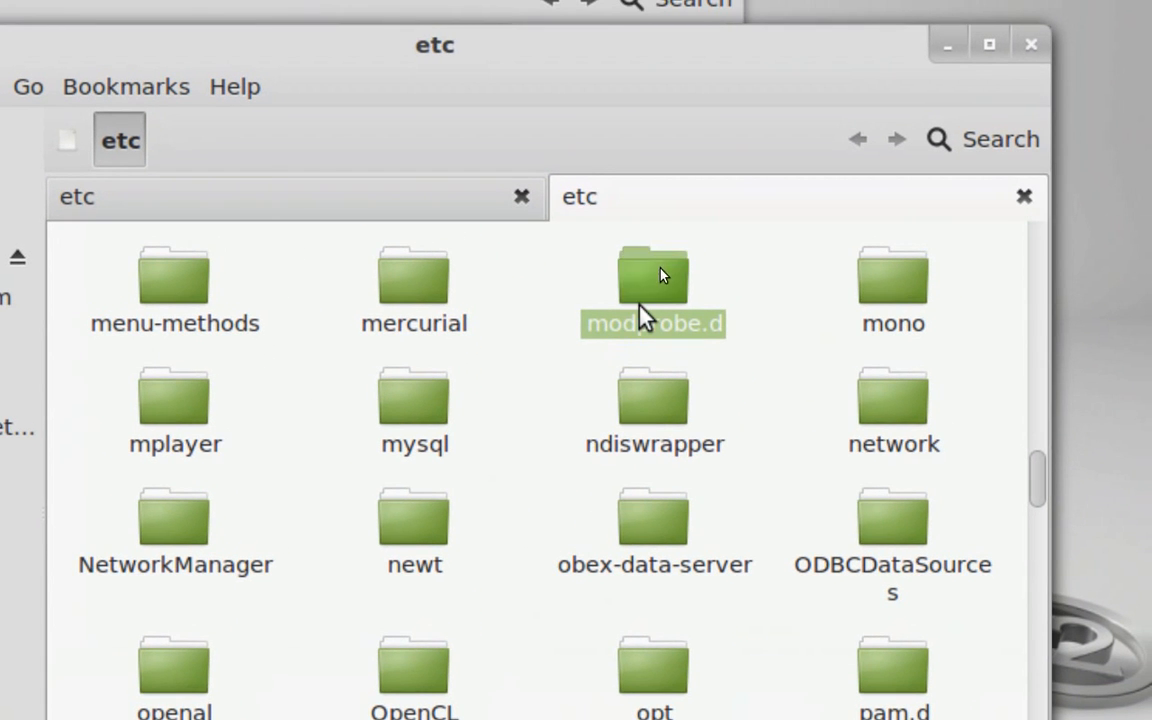
{"action": "double_click", "coordinate": [641, 306]}
Create a link to etc's modules.conf file inside the modprobe.d folder
{"action": "left_click", "coordinate": [557, 272]}
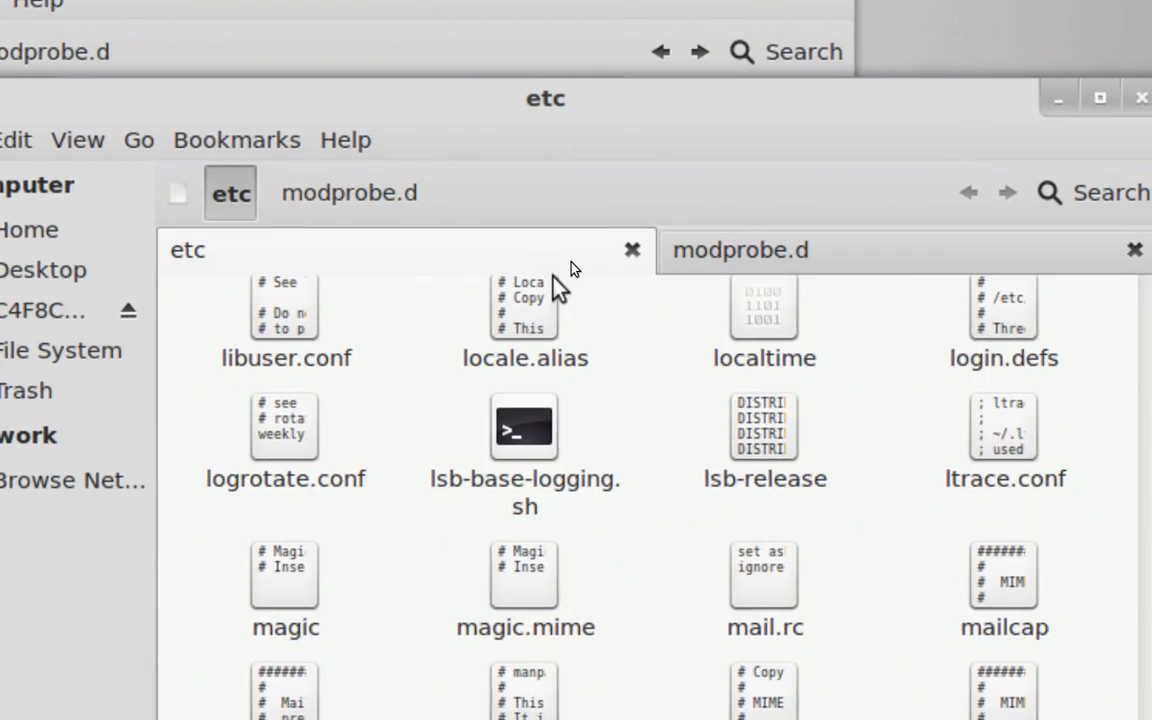
{"action": "scroll", "coordinate": [648, 648], "scroll_direction": "down", "scroll_amount": 5}
{"action": "scroll", "coordinate": [604, 404], "scroll_direction": "up", "scroll_amount": 3}
{"action": "scroll", "coordinate": [622, 373], "scroll_direction": "up", "scroll_amount": 2}
{"action": "left_click", "coordinate": [628, 227]}
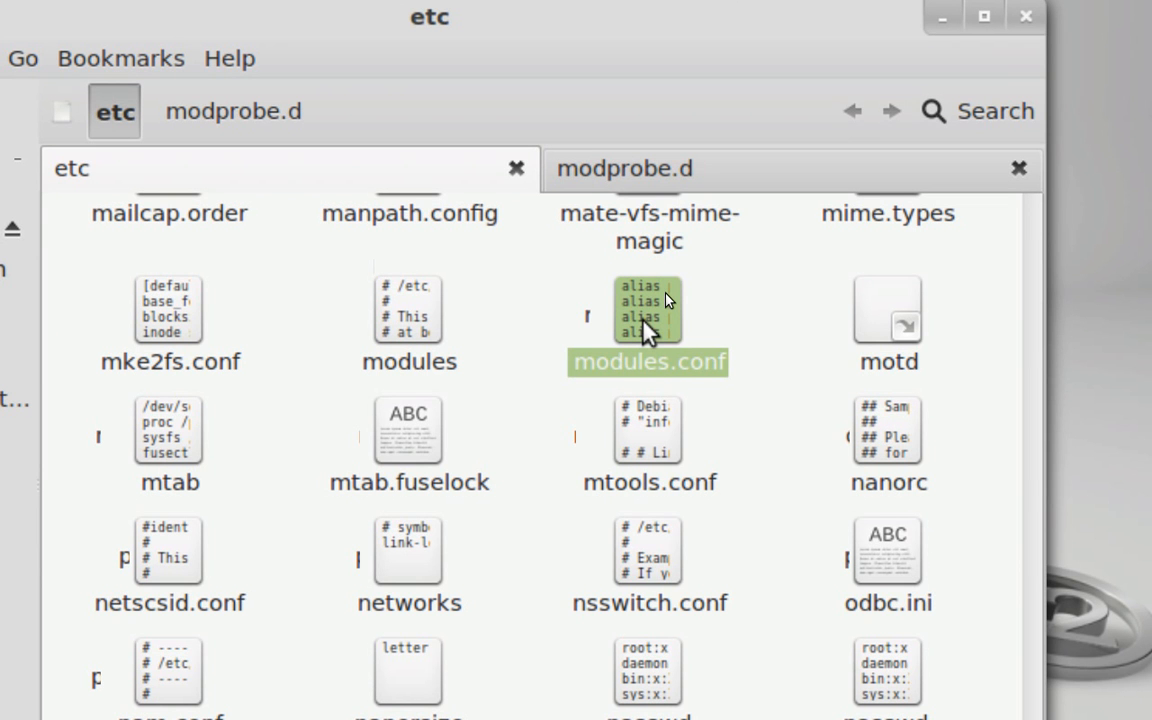
{"action": "left_click_drag", "start_coordinate": [645, 322], "coordinate": [690, 160]}
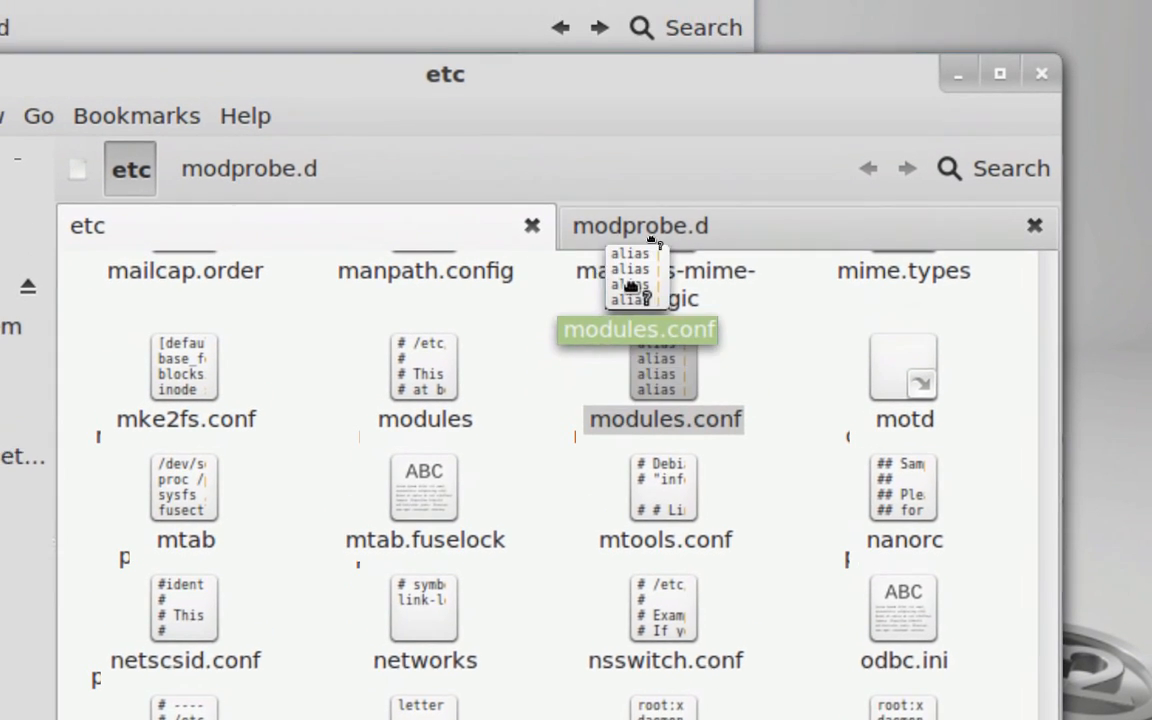
{"action": "left_click_drag", "start_coordinate": [663, 263], "coordinate": [661, 265]}
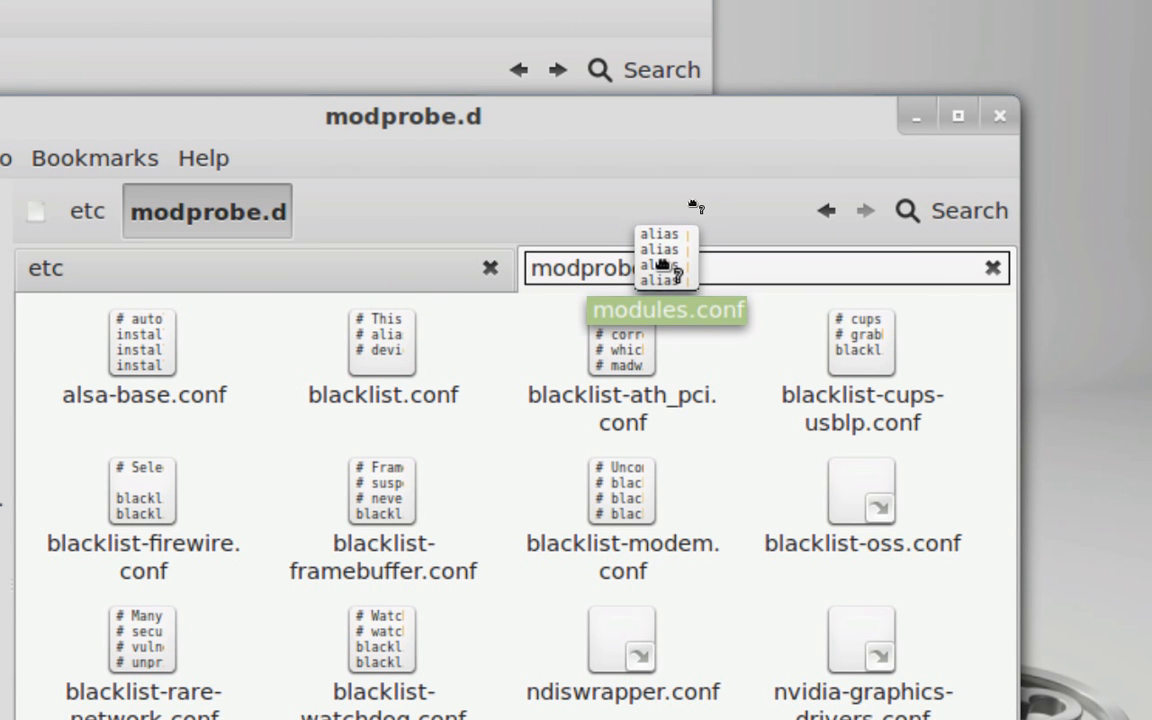
{"action": "left_click_drag", "start_coordinate": [661, 265], "coordinate": [663, 267]}
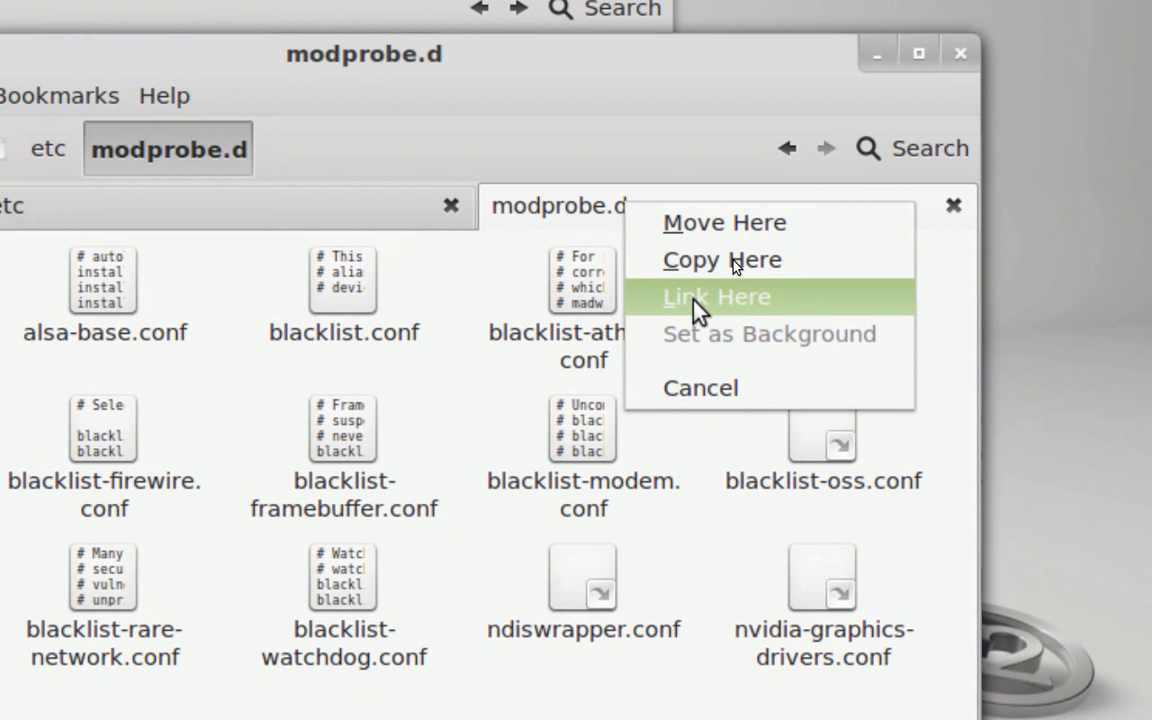
{"action": "left_click", "coordinate": [693, 299]}
{"action": "left_click", "coordinate": [668, 426]}
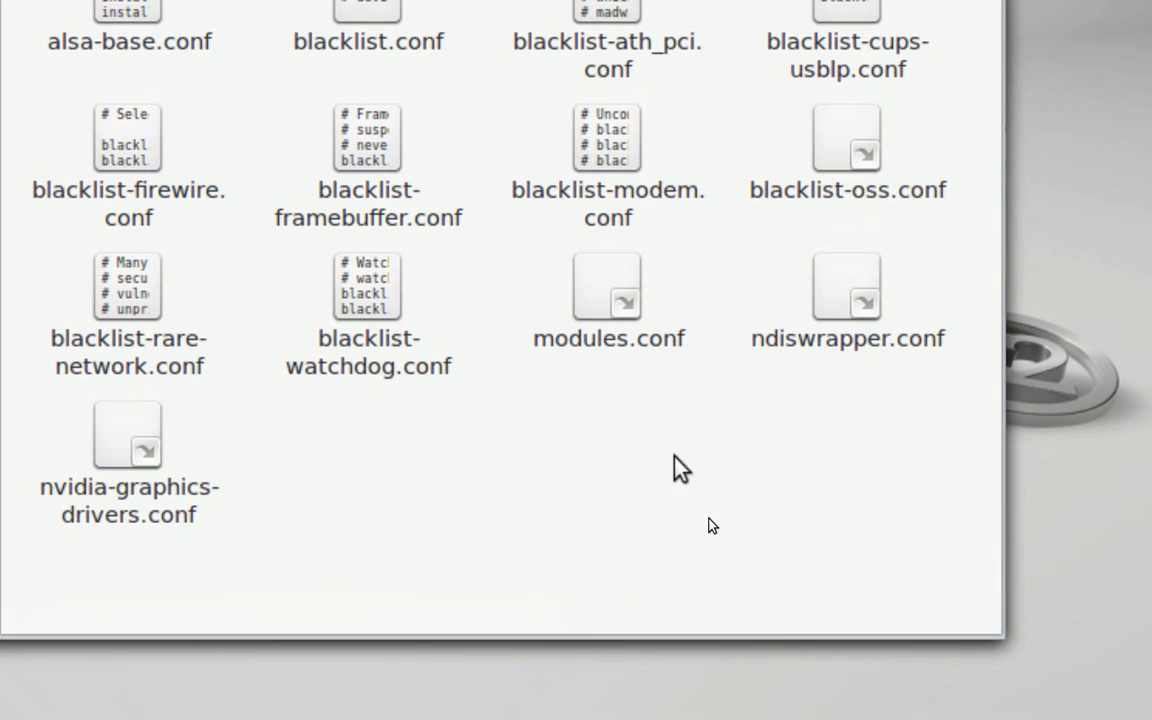
Delete the modules.conf link from the modprobe.d folder
{"action": "left_click", "coordinate": [627, 340]}
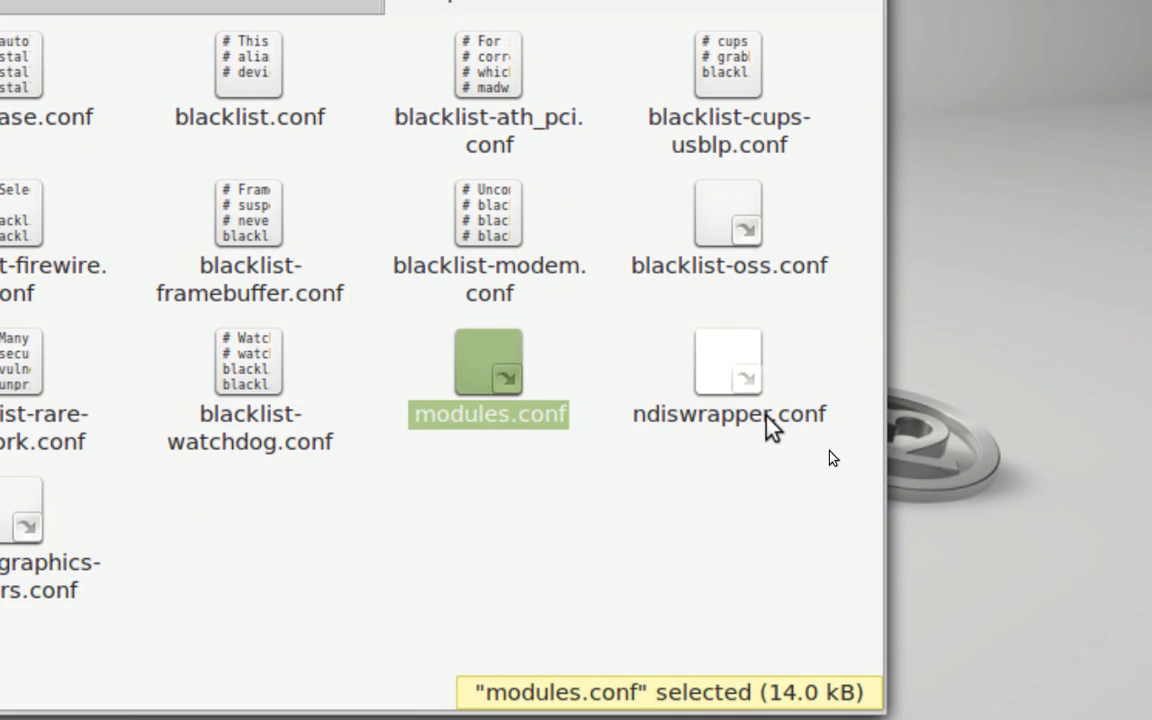
{"action": "left_click_drag", "start_coordinate": [591, 496], "coordinate": [532, 443]}
{"action": "left_click_drag", "start_coordinate": [656, 426], "coordinate": [628, 394]}
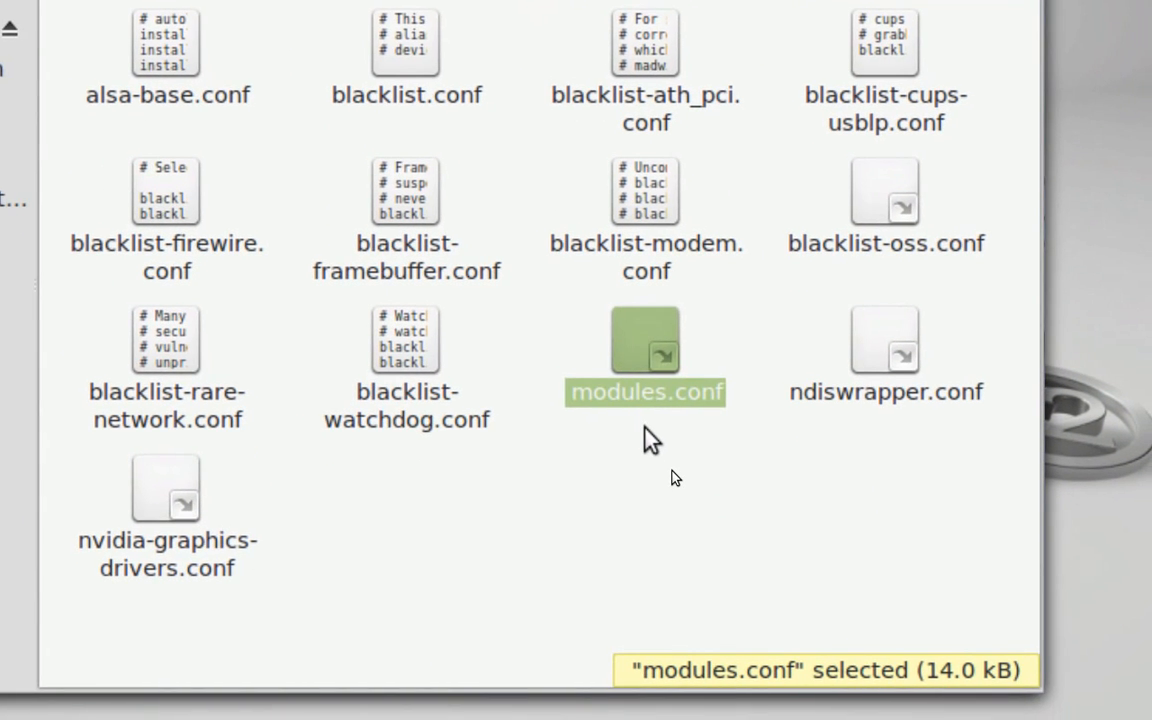
{"action": "key", "text": "Delete"}
{"action": "key", "text": "Return"}
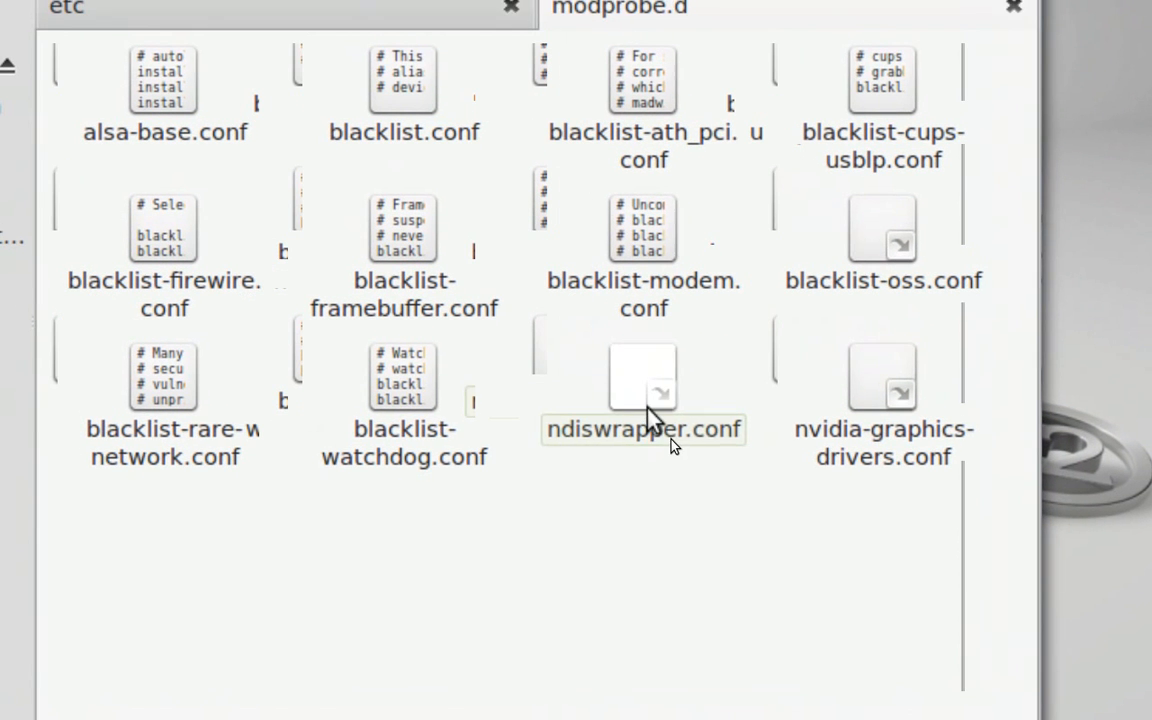
Examine the ndiswrapper.conf link in the modprobe.d folder
{"action": "left_click", "coordinate": [594, 398]}
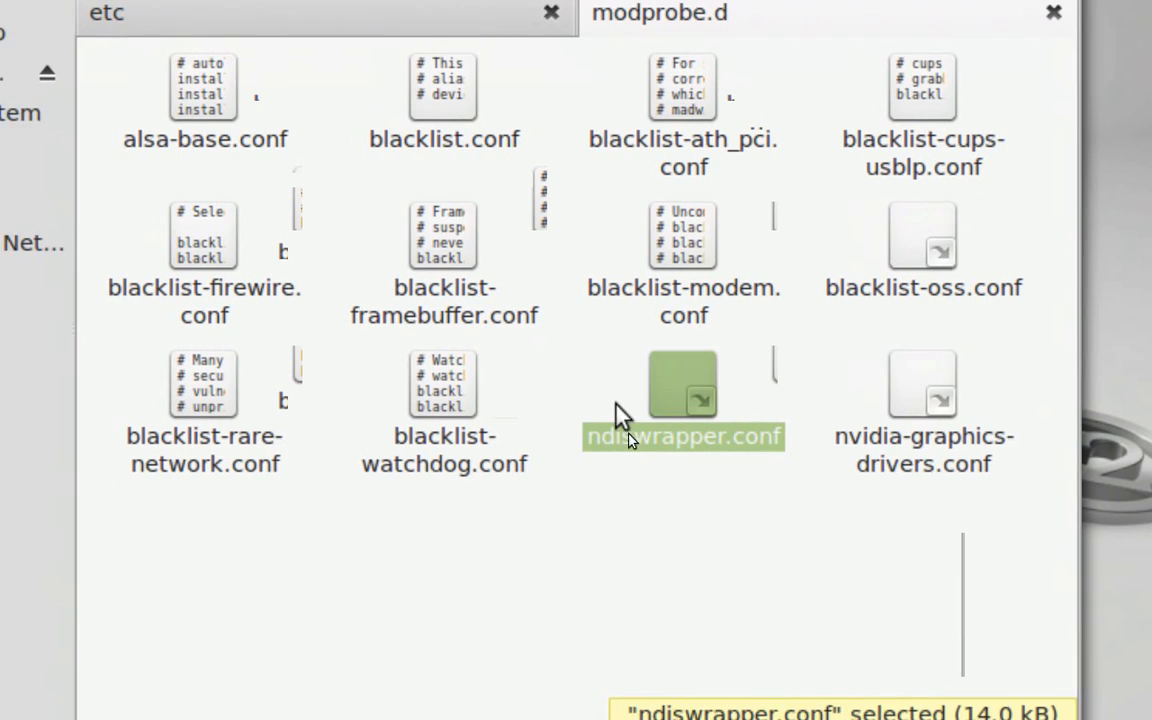
{"action": "left_click", "coordinate": [621, 471]}
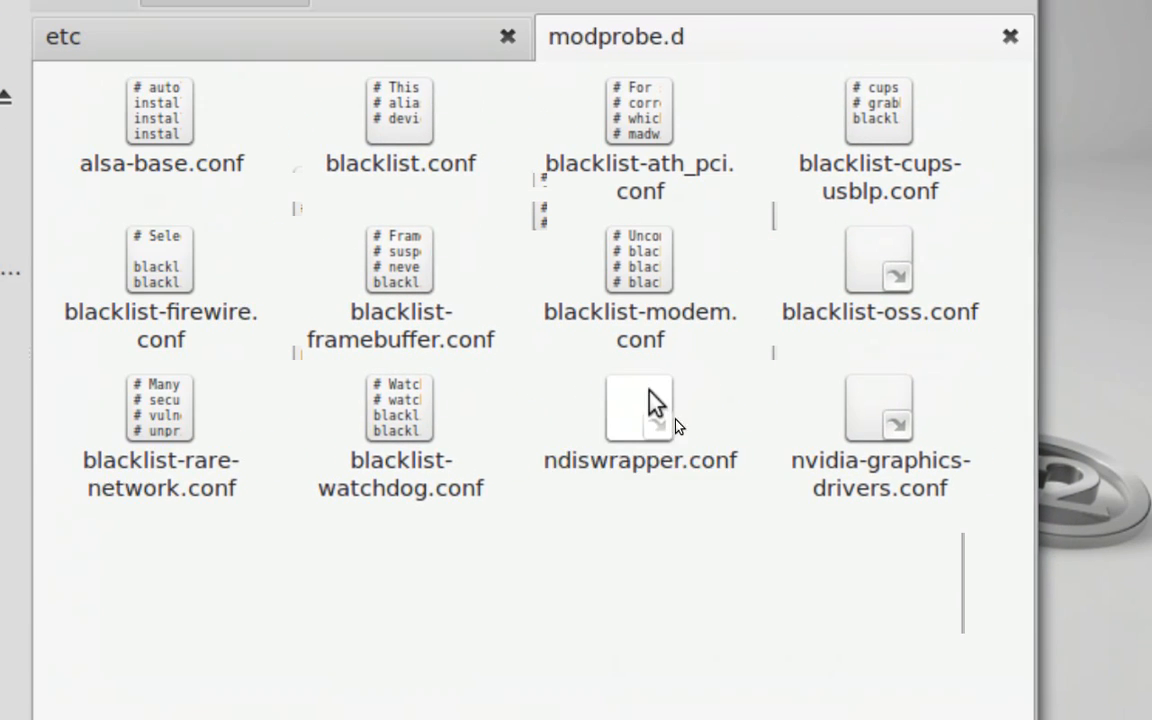
{"action": "left_click", "coordinate": [650, 395]}
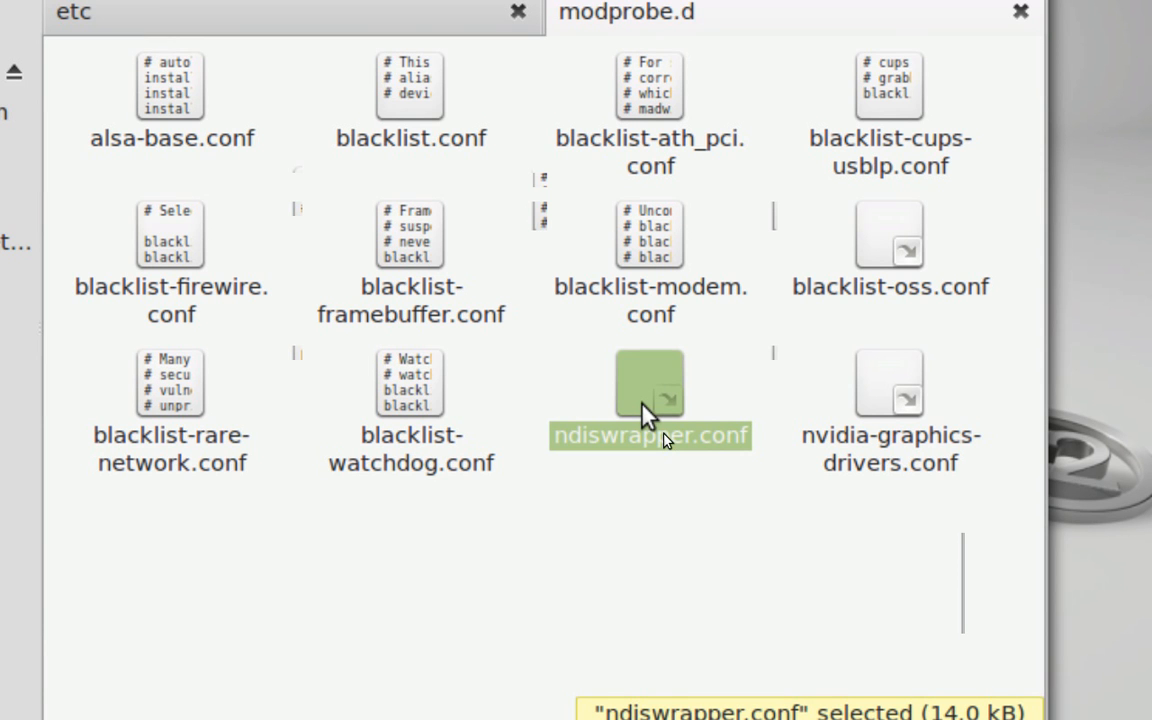
{"action": "left_click", "coordinate": [656, 499]}
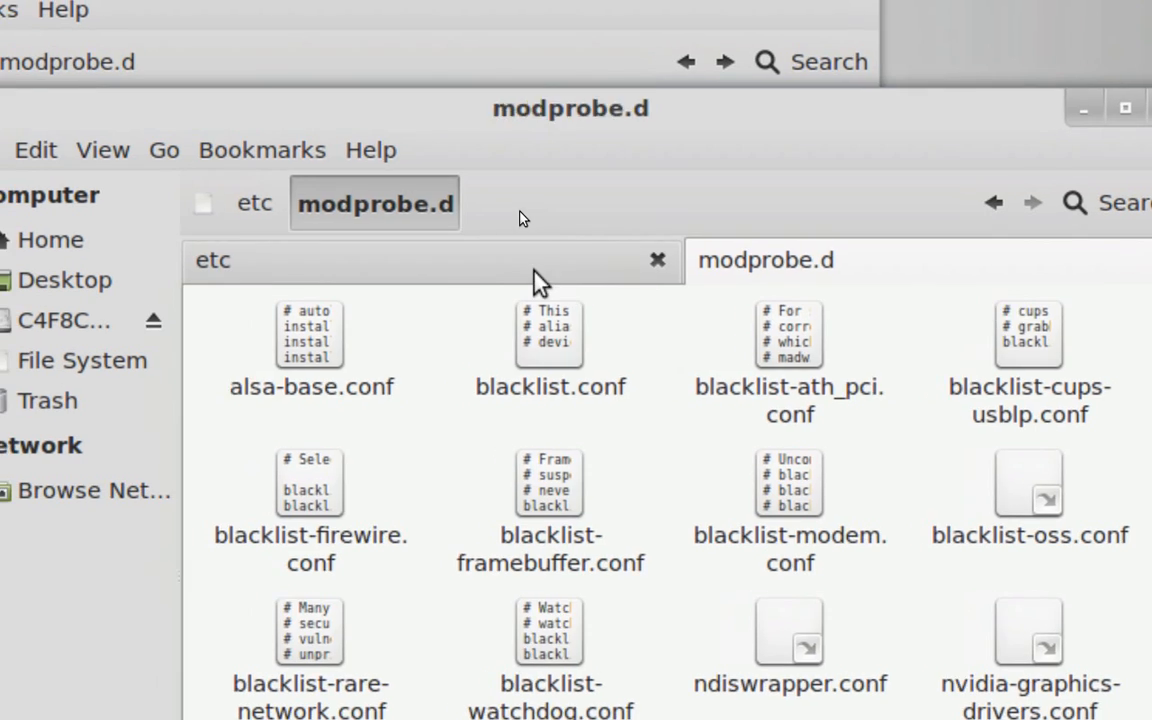
Compare the modules.conf file in the etc tab with the contents of the modprobe.d tab
{"action": "left_click", "coordinate": [410, 200]}
{"action": "scroll", "coordinate": [493, 482], "scroll_direction": "down", "scroll_amount": 5}
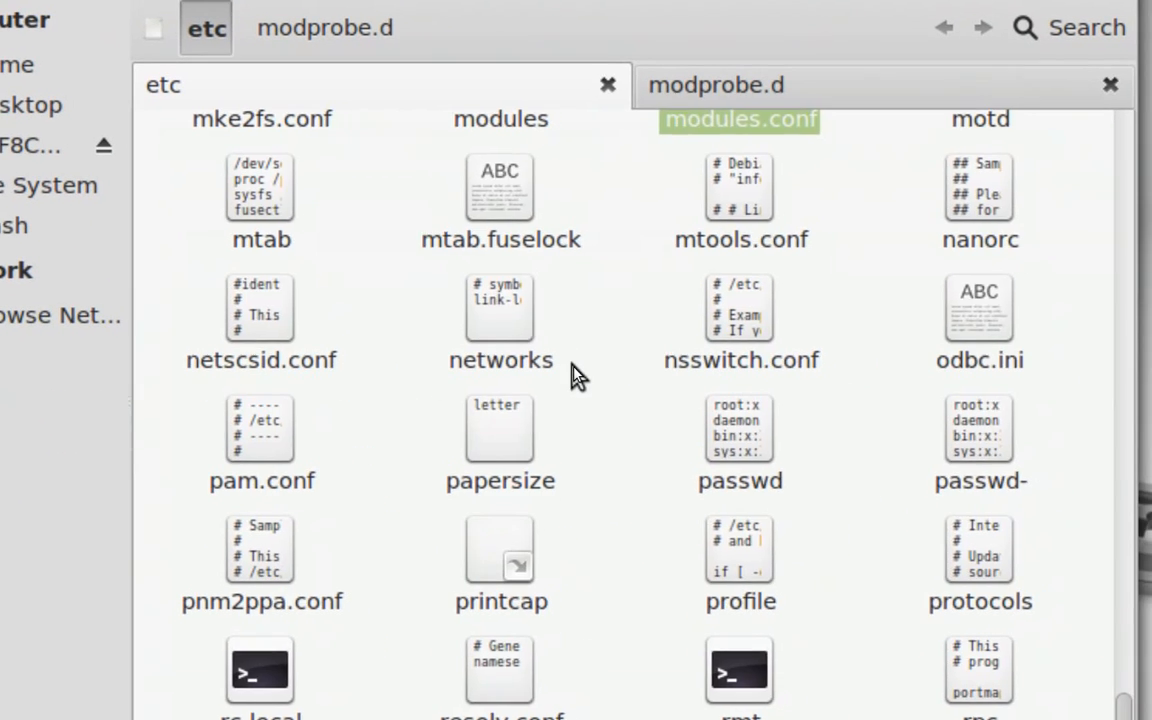
{"action": "scroll", "coordinate": [578, 376], "scroll_direction": "up", "scroll_amount": 5}
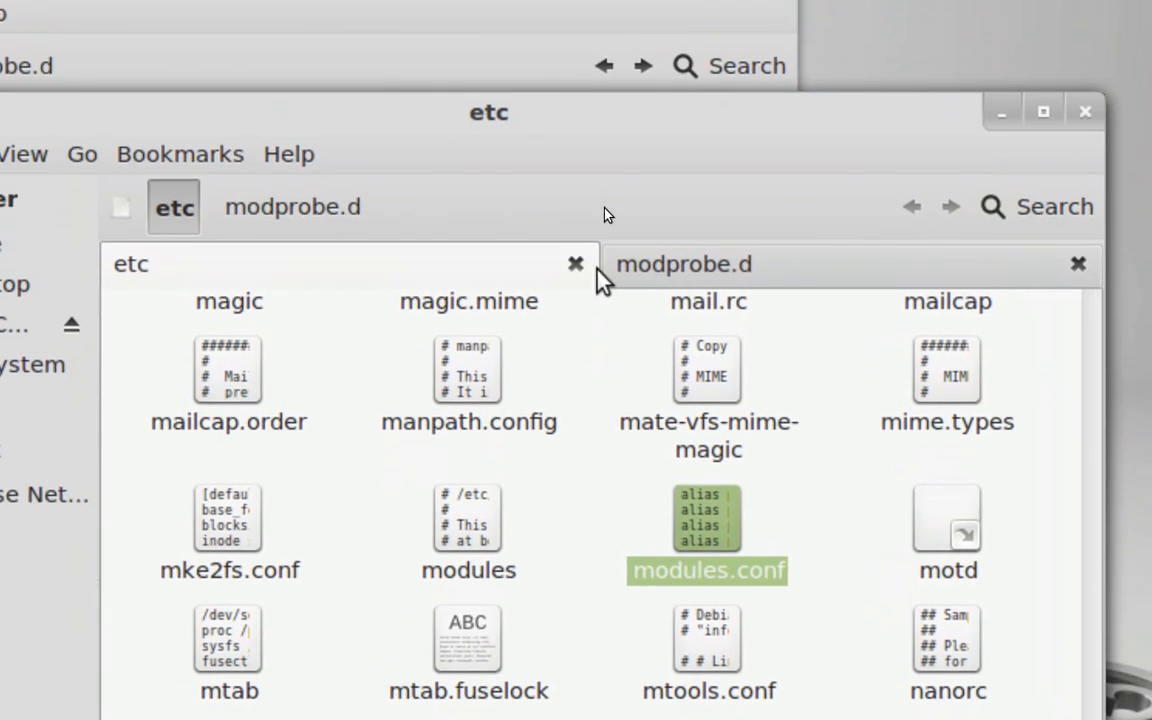
{"action": "left_click", "coordinate": [635, 110]}
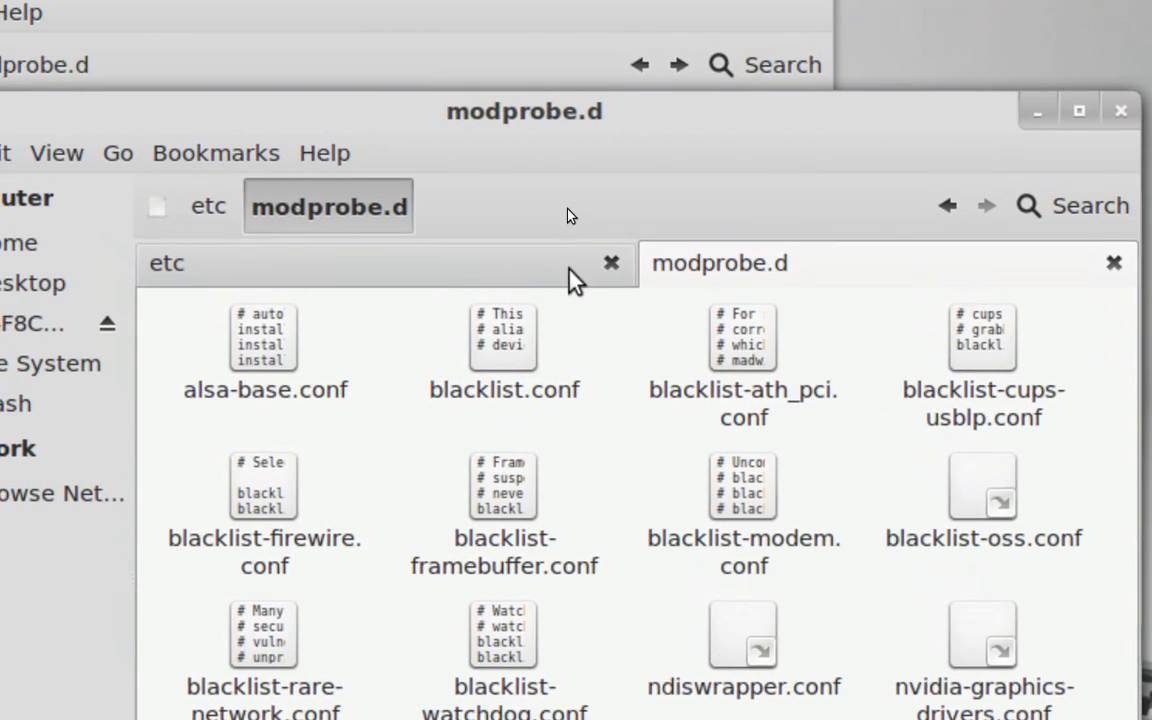
{"action": "left_click", "coordinate": [575, 280]}
{"action": "scroll", "coordinate": [690, 440], "scroll_direction": "down", "scroll_amount": 5}
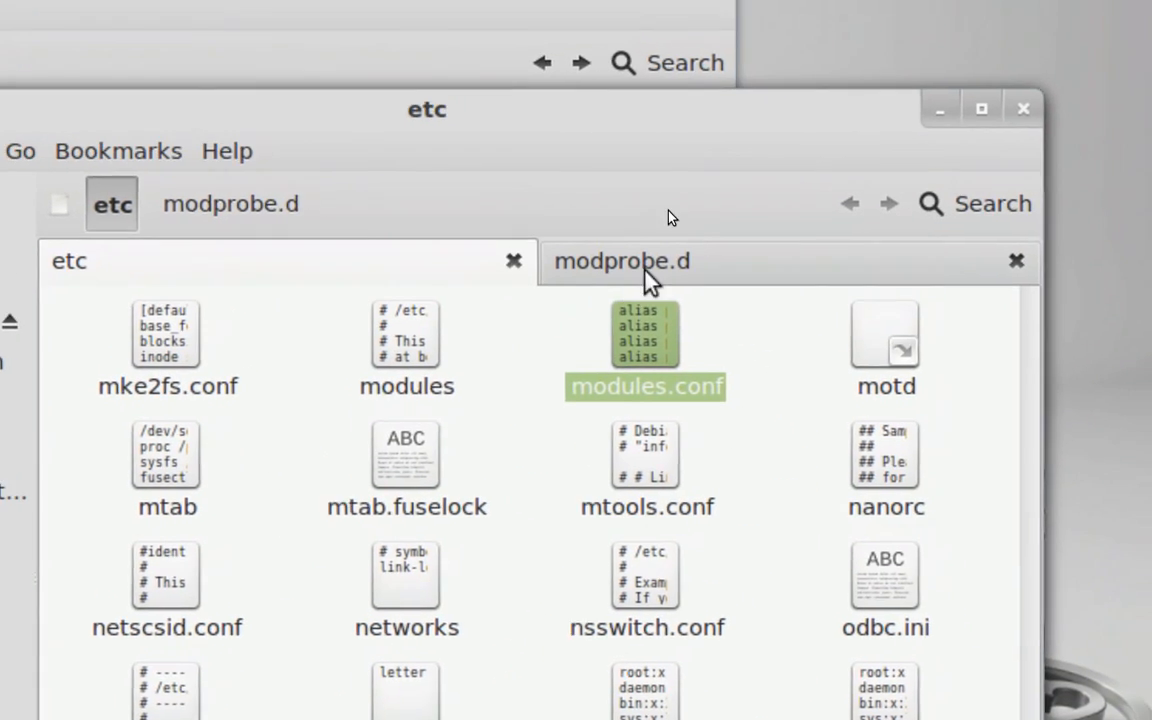
{"action": "left_click", "coordinate": [640, 265]}
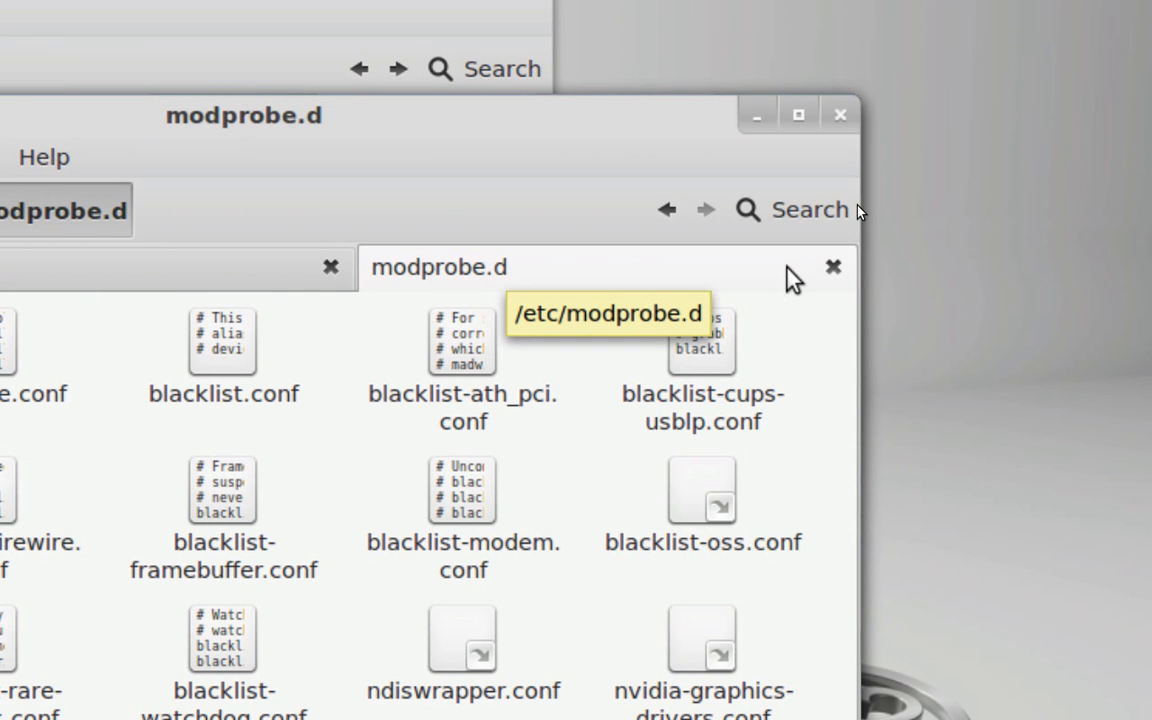
Close the modprobe.d tab, the administrator window and the File System window
{"action": "left_click", "coordinate": [833, 267]}
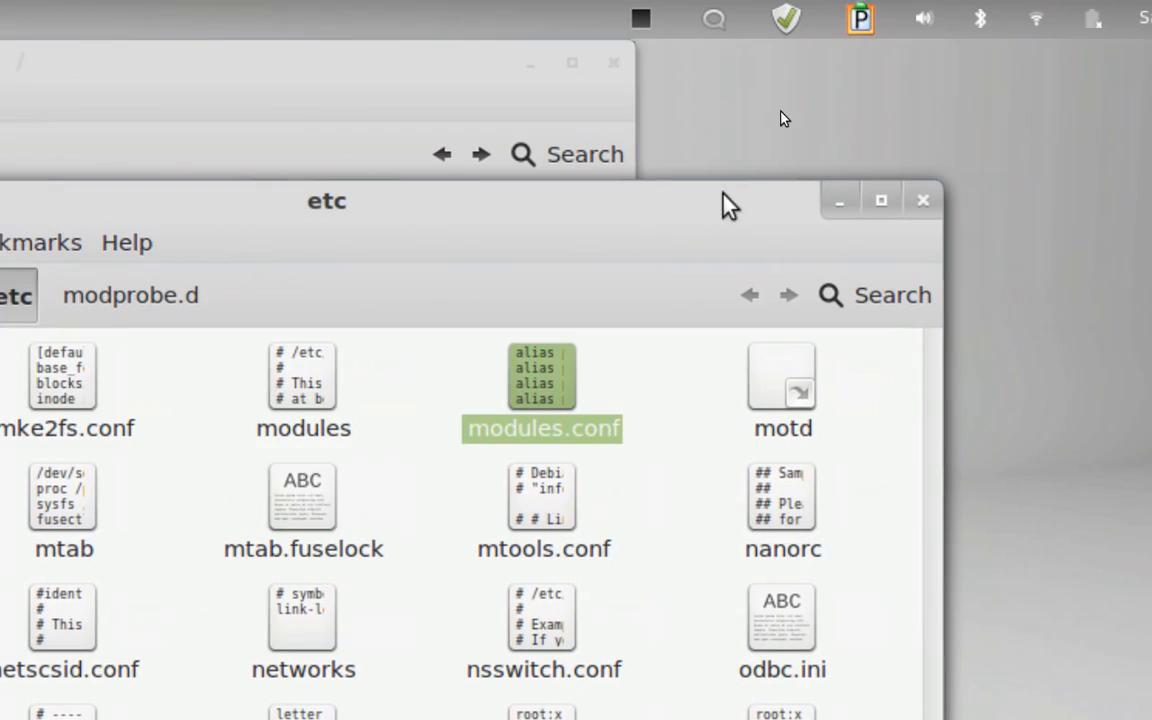
{"action": "left_click", "coordinate": [1030, 134]}
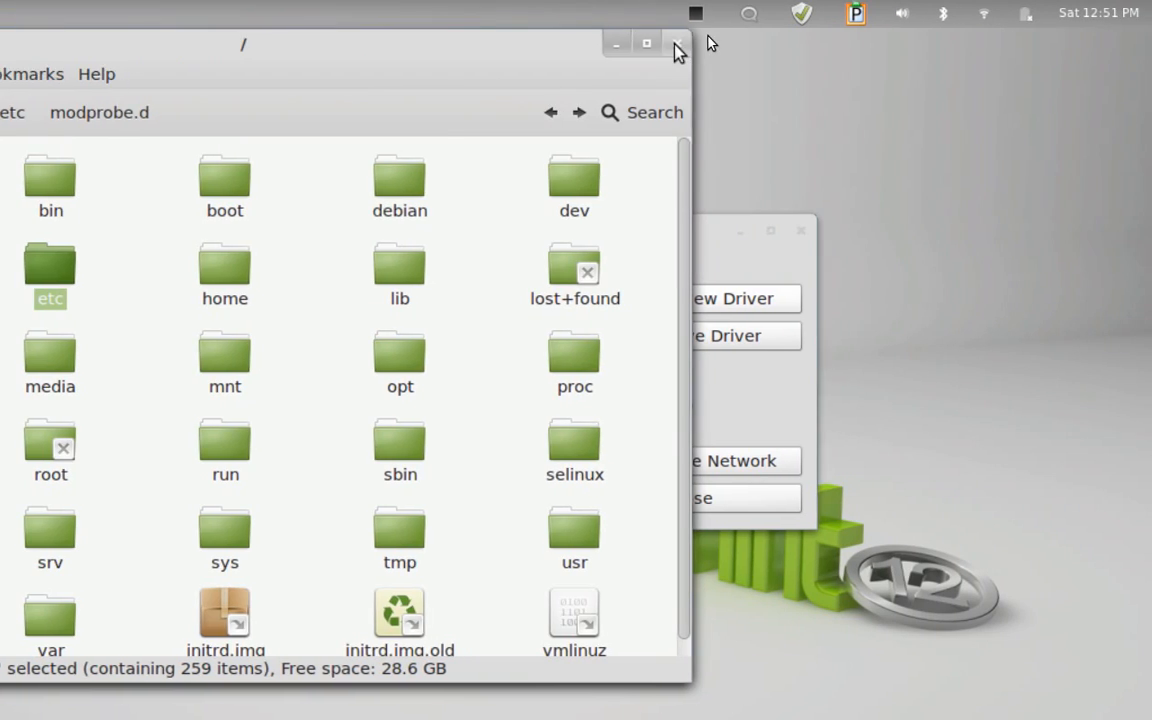
{"action": "left_click", "coordinate": [908, 60]}
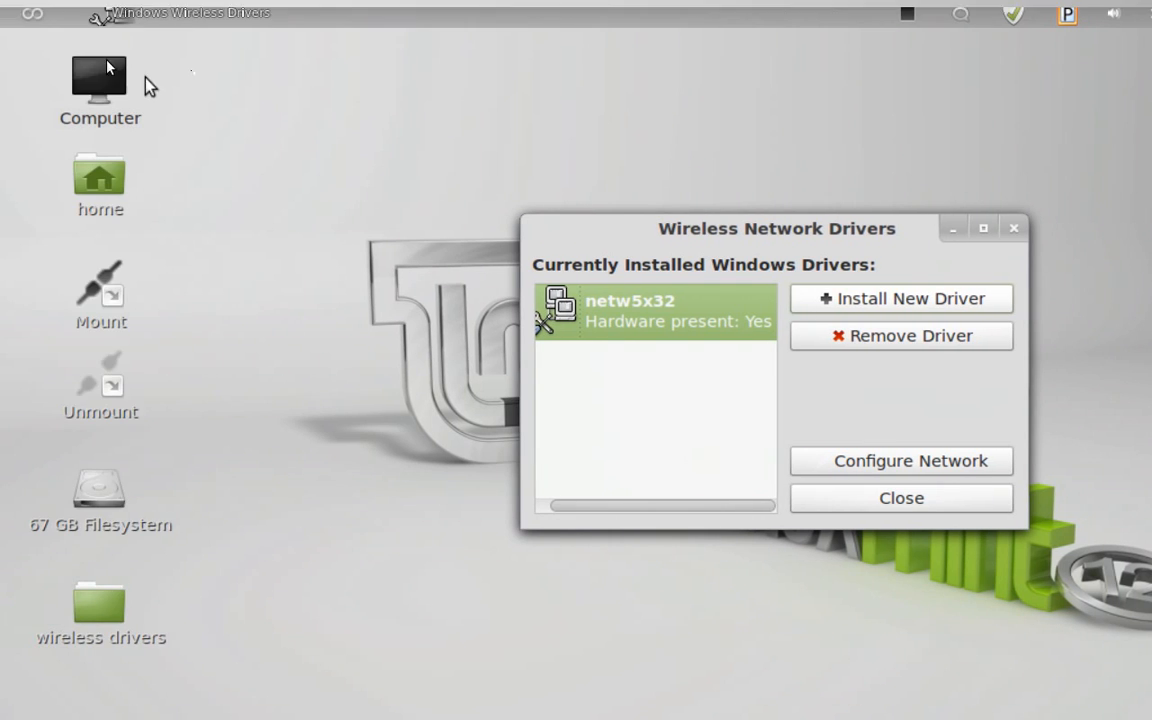
Launch the Synaptic Package Manager and authenticate with the account password
{"action": "mouse_move", "coordinate": [13, 21]}
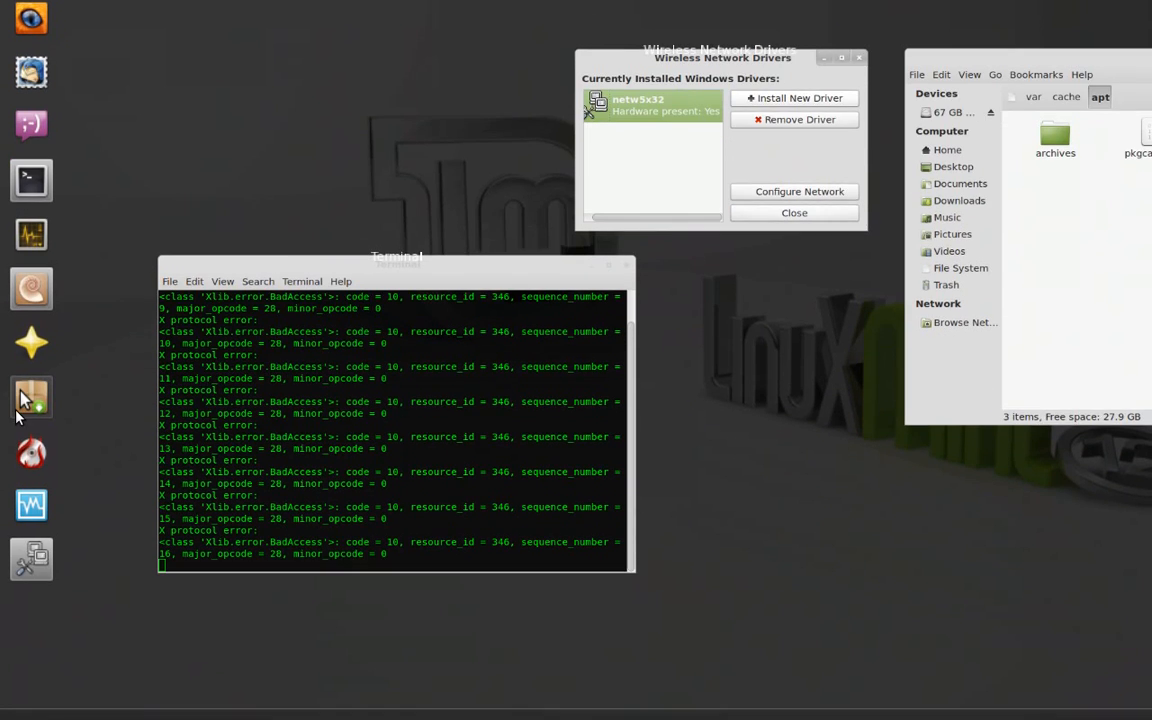
{"action": "left_click", "coordinate": [24, 521]}
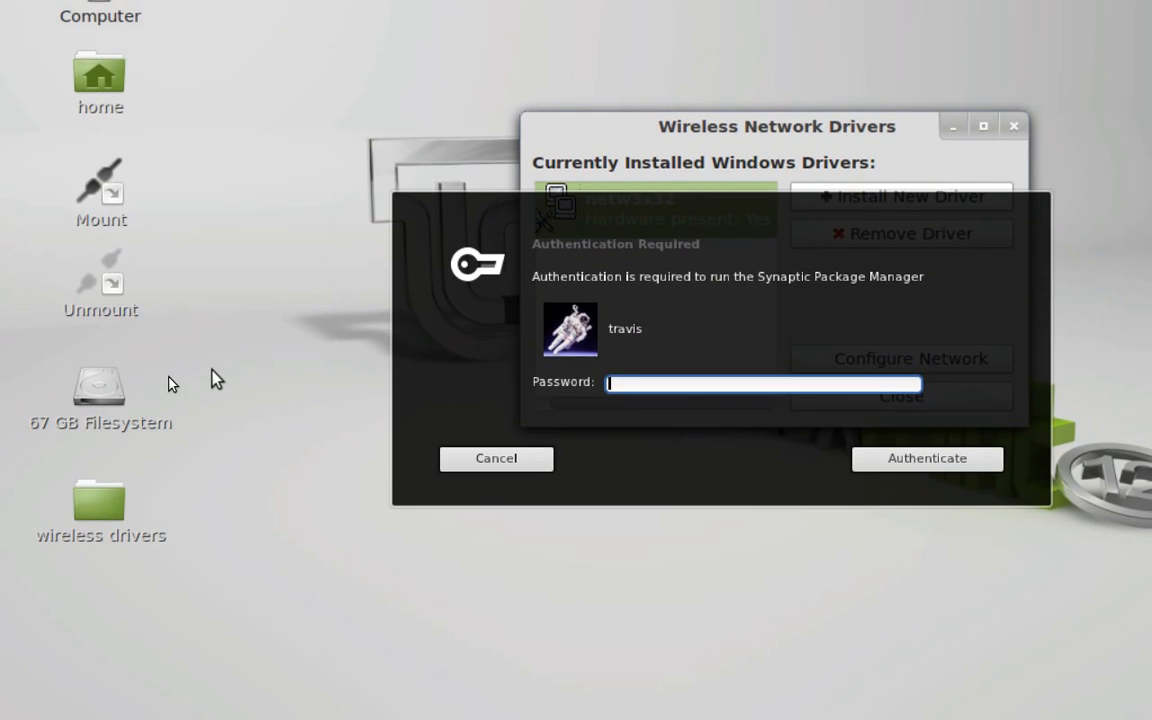
{"action": "type", "text": "**********"}
{"action": "key", "text": "Return"}
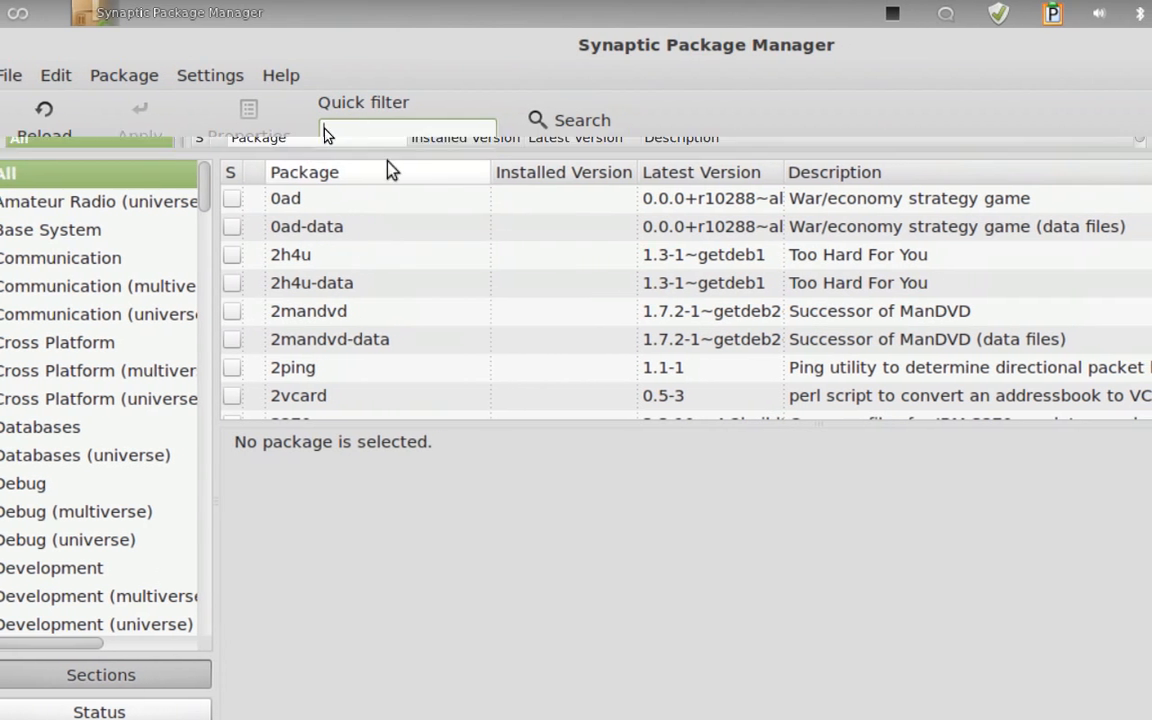
Filter the packages by "ndiswrapper" and mark ndiswrapper-dkms for installation
{"action": "type", "text": "ndiswra"}
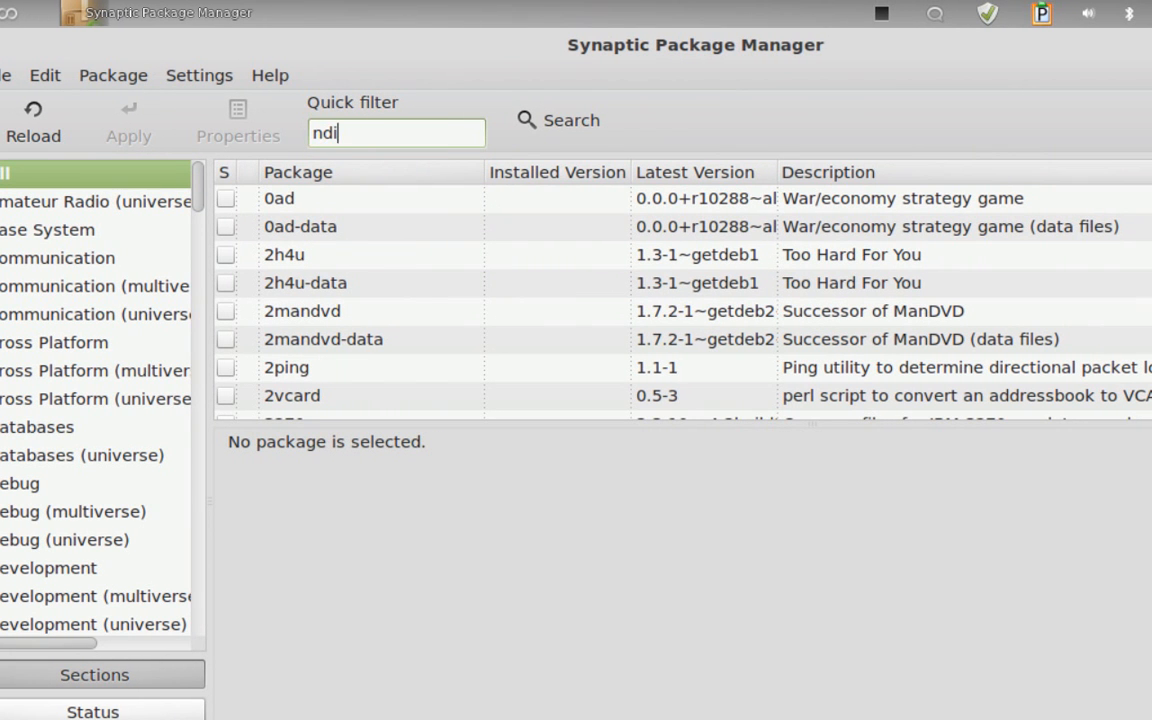
{"action": "type", "text": "pper"}
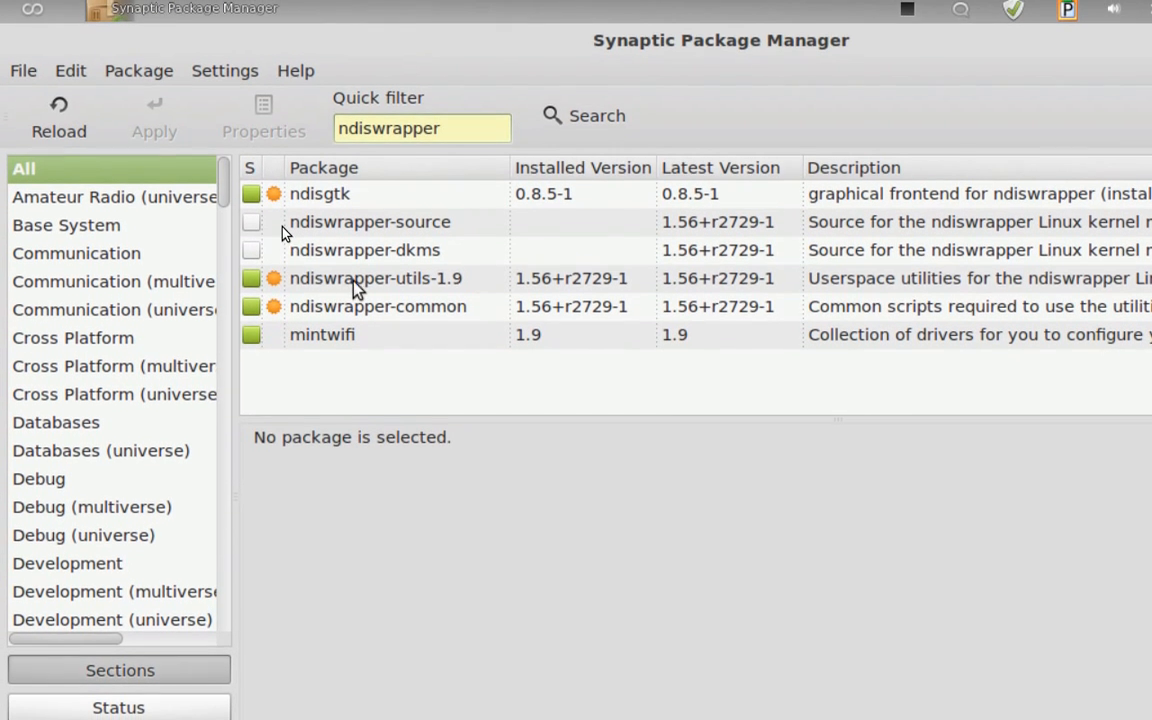
{"action": "left_click", "coordinate": [355, 276]}
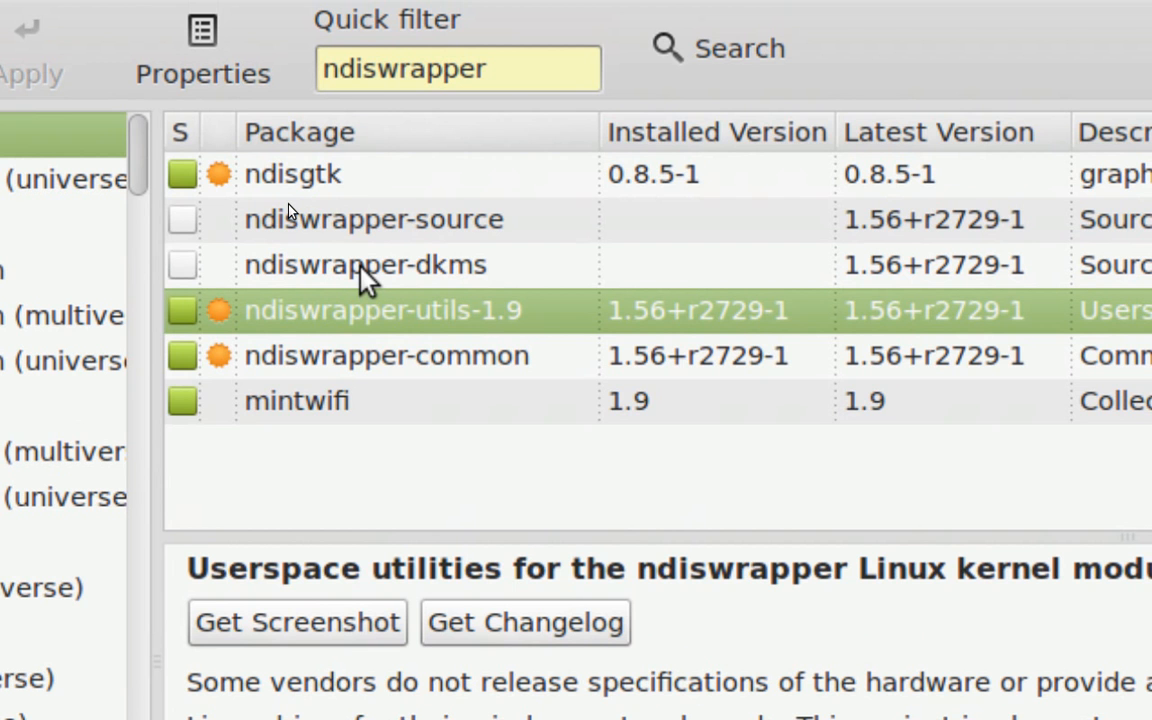
{"action": "double_click", "coordinate": [360, 265]}
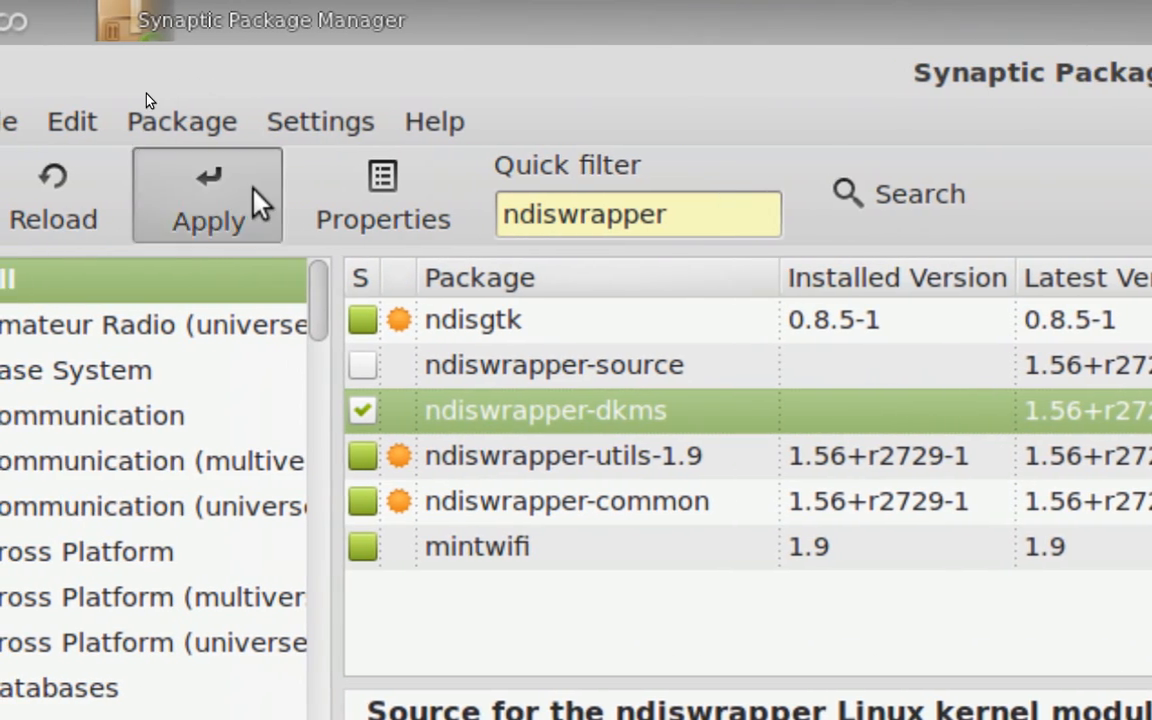
Review and cancel the pending package installation, and quit Synaptic, discarding the marked changes
{"action": "left_click", "coordinate": [72, 62]}
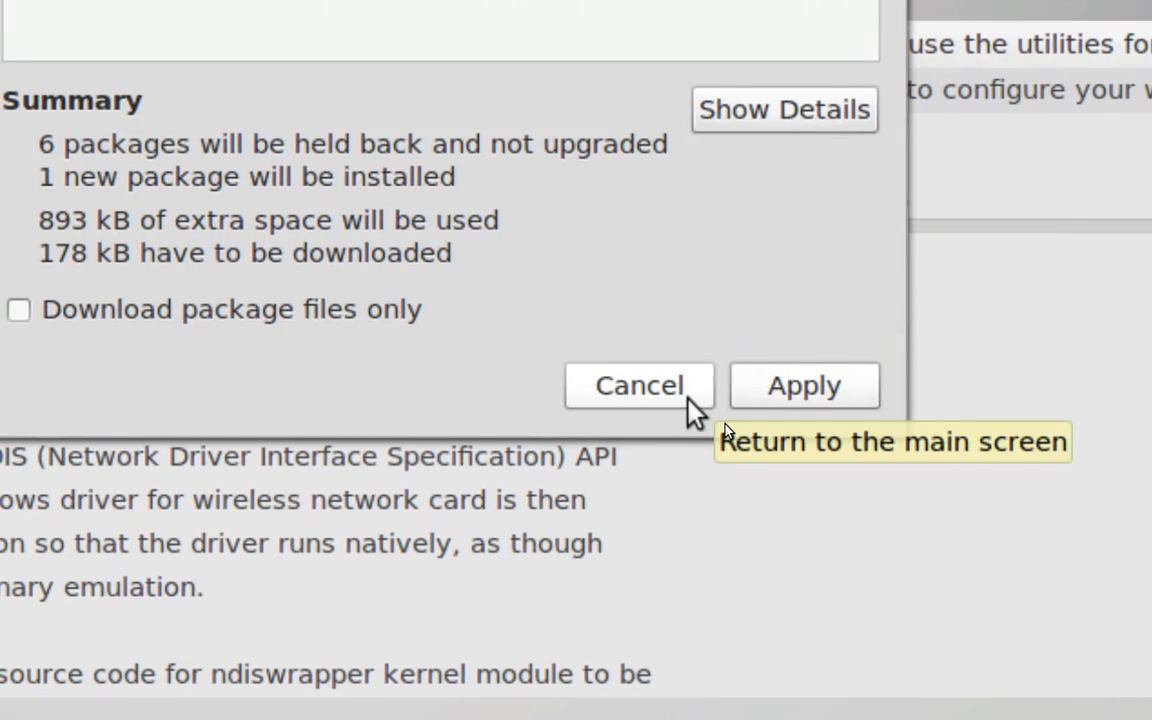
{"action": "left_click", "coordinate": [982, 448]}
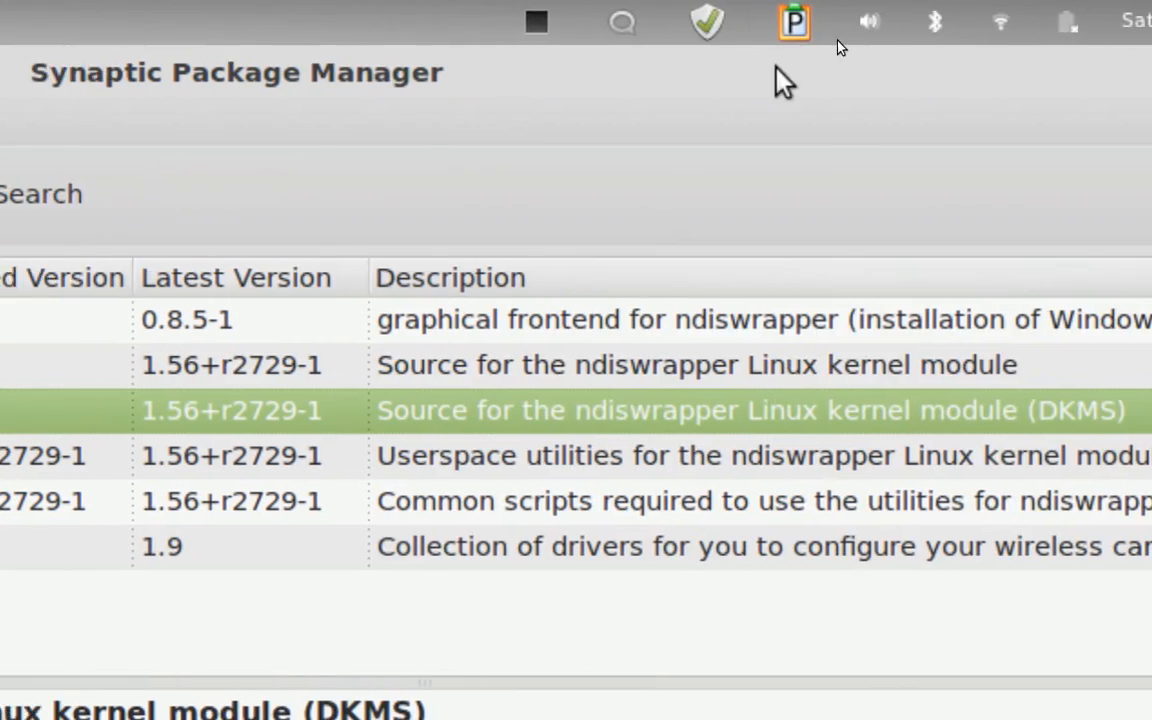
{"action": "left_click", "coordinate": [1129, 71]}
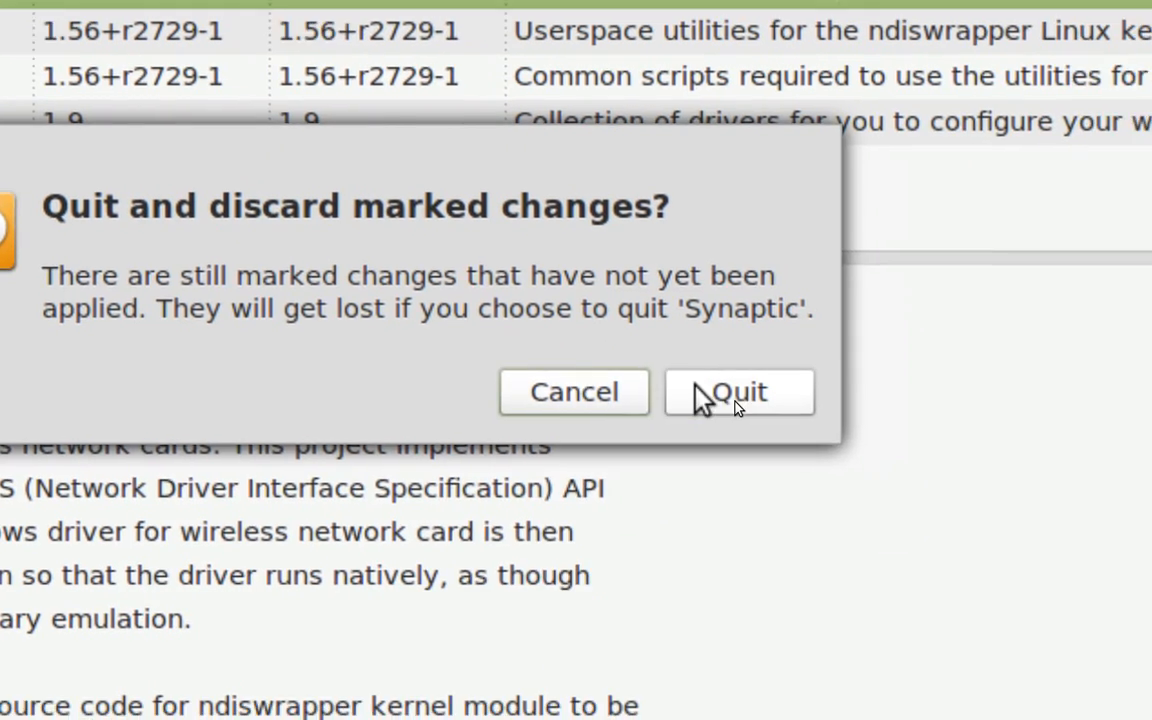
{"action": "left_click", "coordinate": [735, 400]}
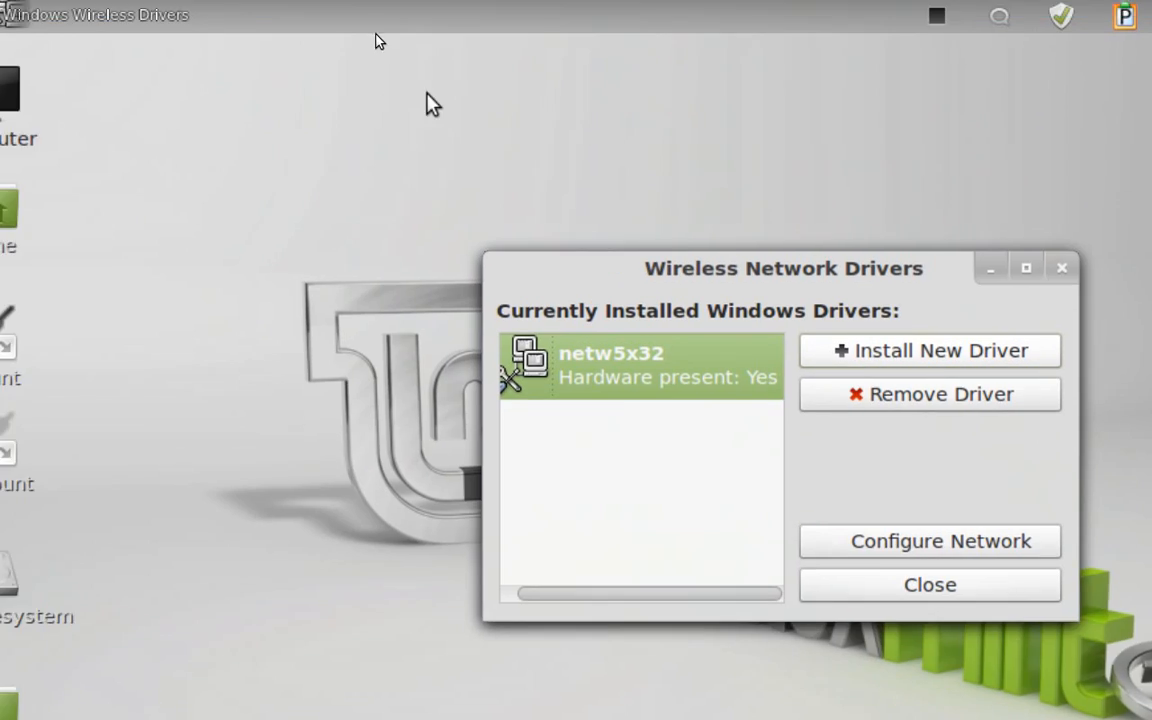
Browse to the var/cache/apt/archives folder and open the apport-symptoms_0.16_all.deb package in the package installer
{"action": "mouse_move", "coordinate": [3, 10]}
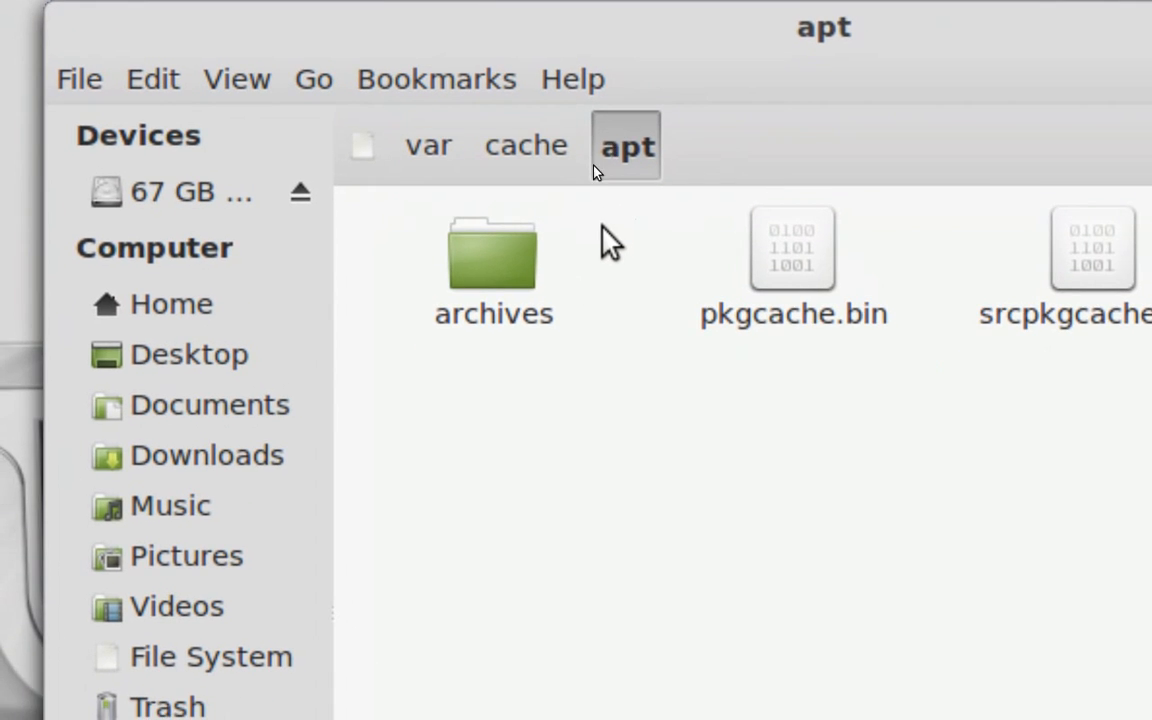
{"action": "left_click", "coordinate": [489, 346]}
{"action": "double_click", "coordinate": [567, 245]}
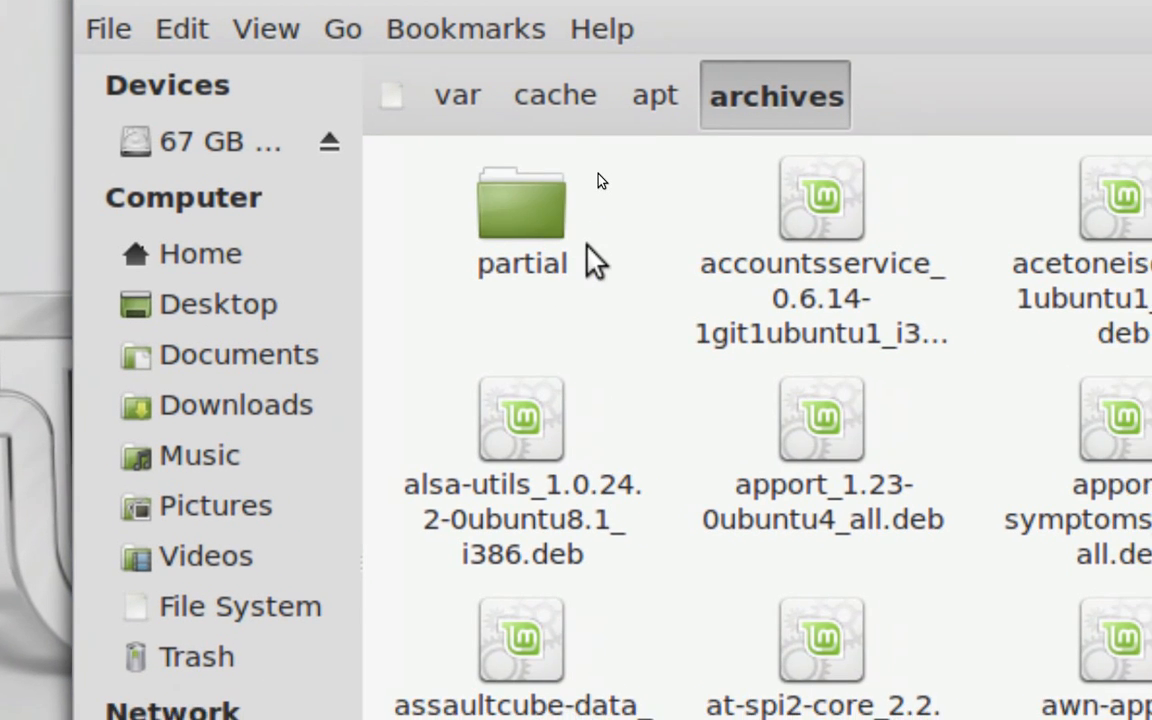
{"action": "scroll", "coordinate": [600, 268], "scroll_direction": "down", "scroll_amount": 2}
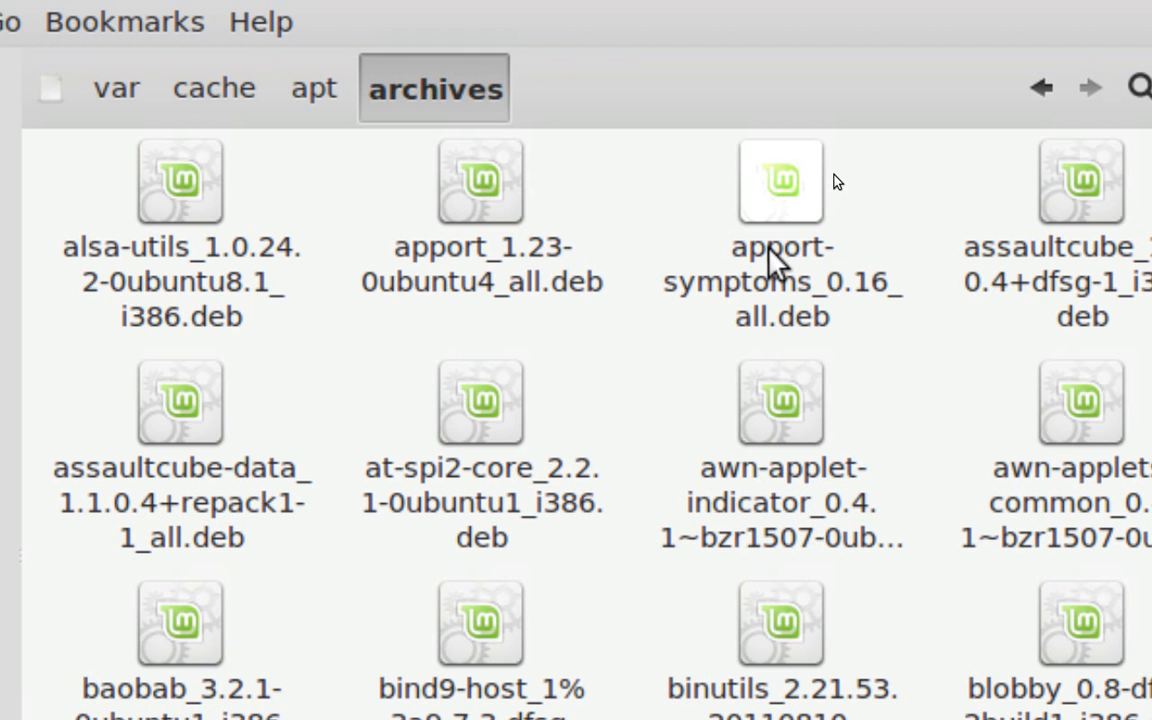
{"action": "left_click", "coordinate": [771, 252]}
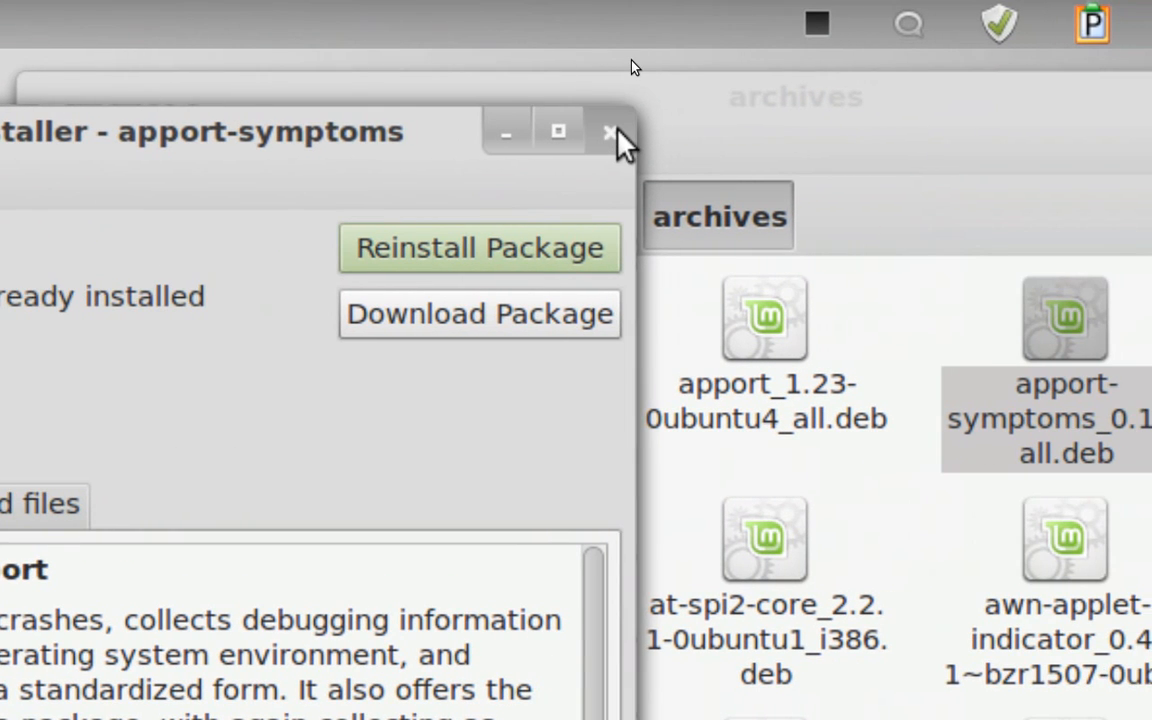
Close the package installer, the archives window and the Wireless Network Drivers window
{"action": "left_click", "coordinate": [612, 133]}
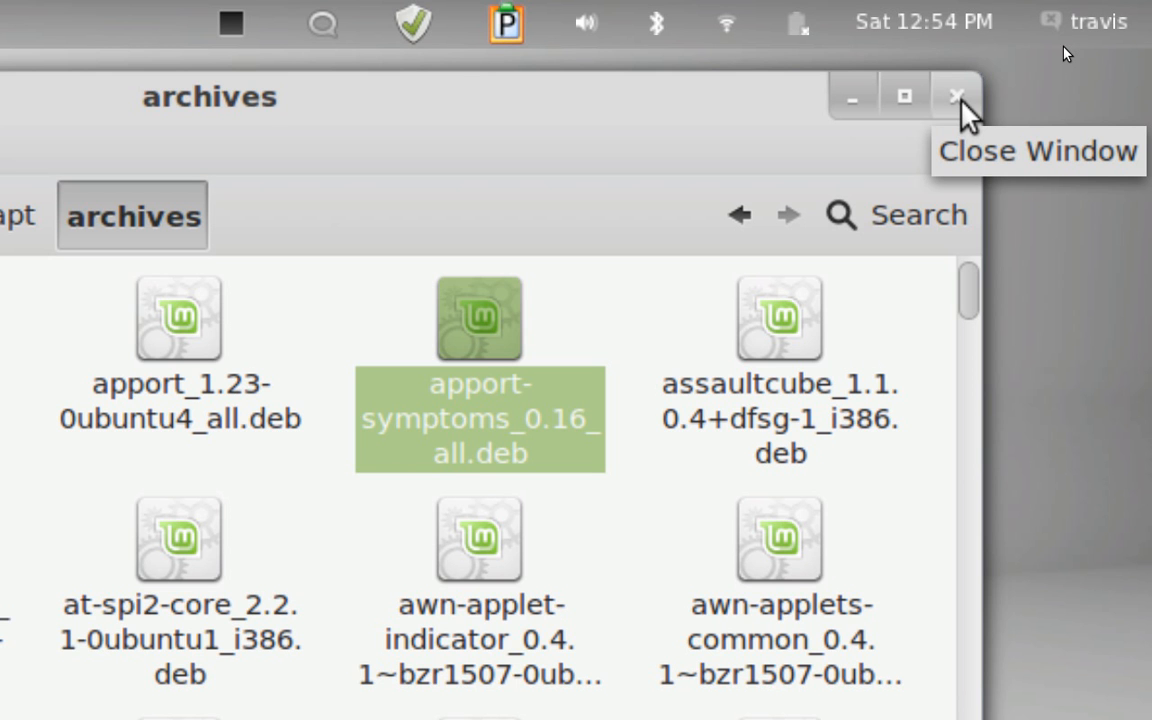
{"action": "left_click", "coordinate": [958, 97]}
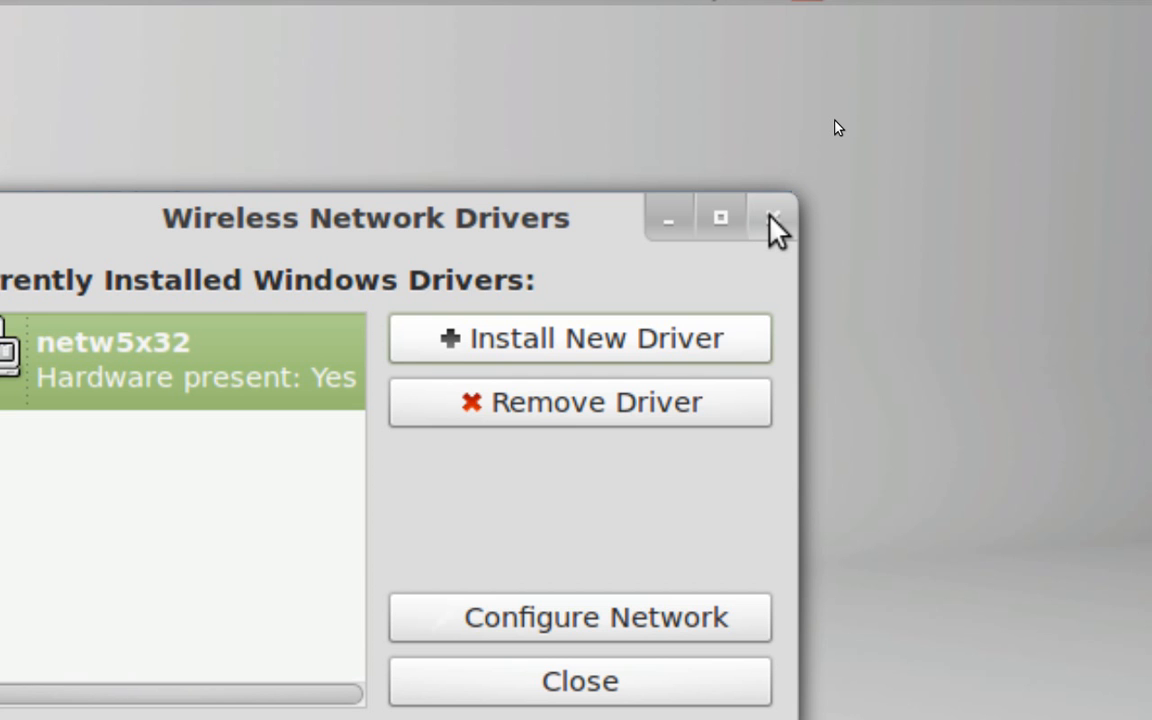
{"action": "left_click", "coordinate": [771, 218]}
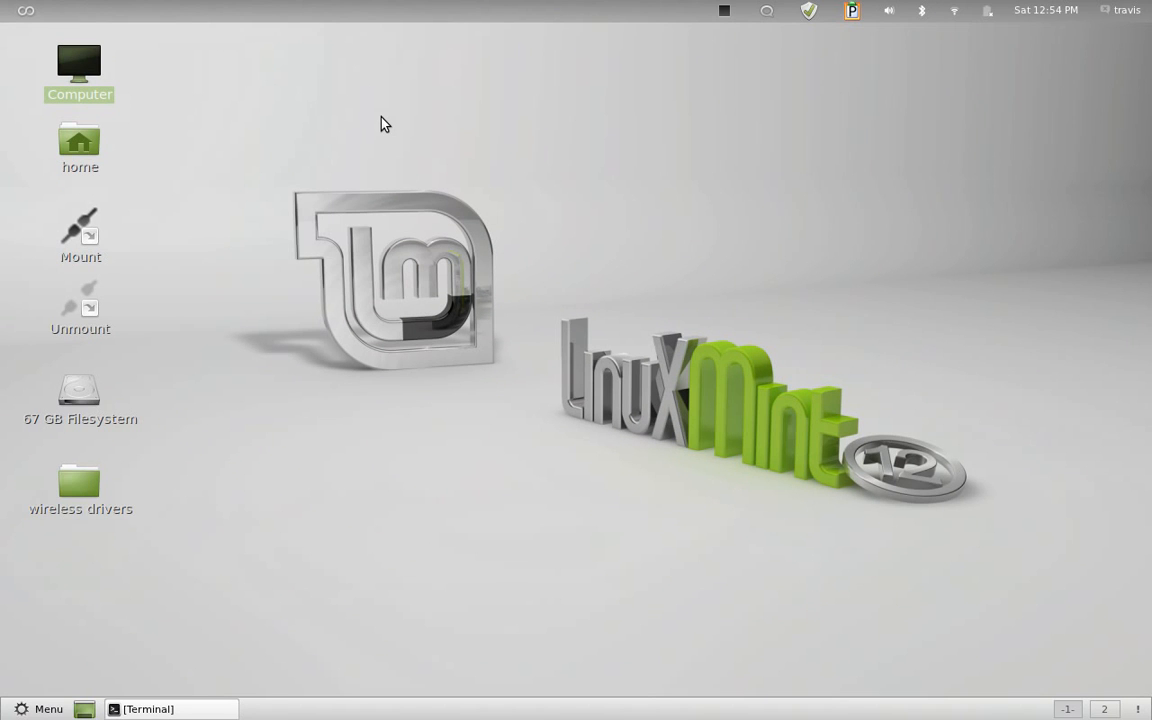
Open the xp folder inside wireless drivers/wifi link 5300 agn on the desktop and start a terminal in it
{"action": "double_click", "coordinate": [97, 484]}
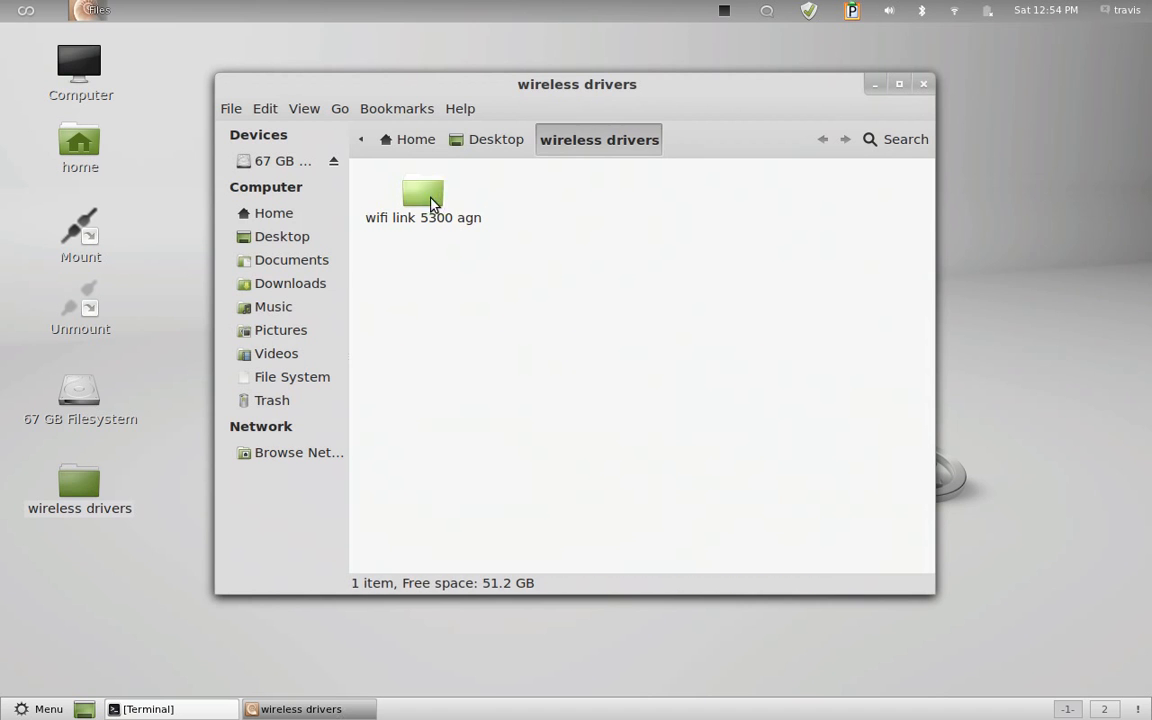
{"action": "double_click", "coordinate": [431, 202]}
{"action": "double_click", "coordinate": [560, 200]}
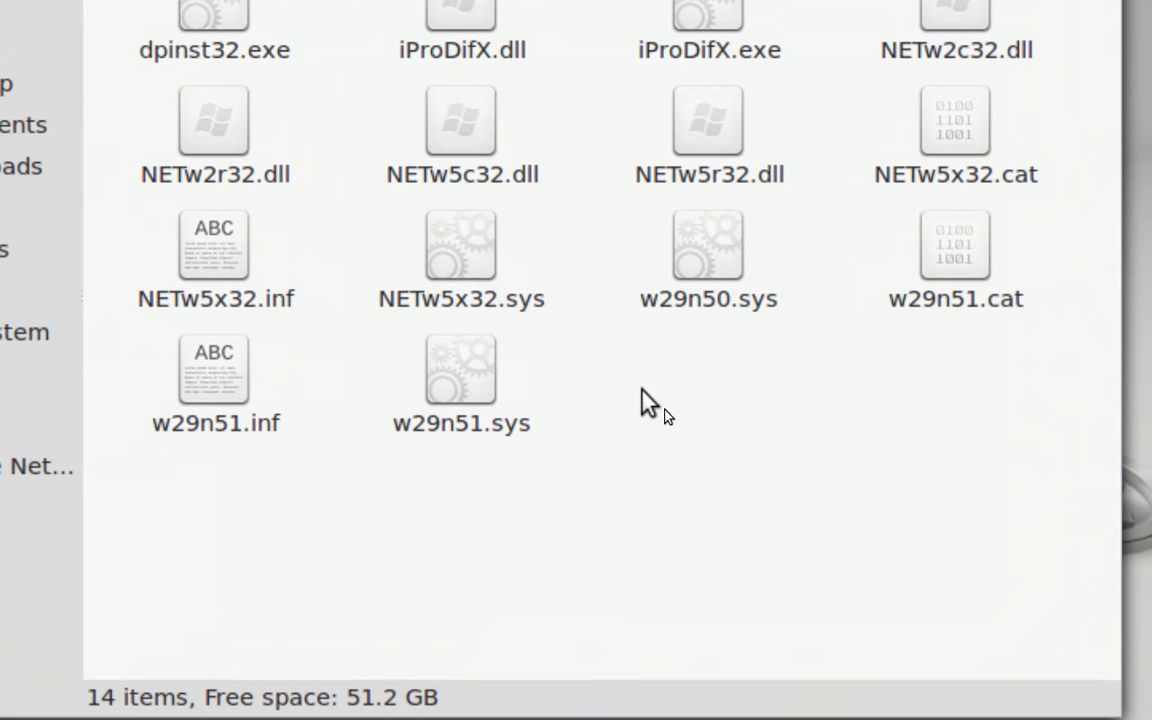
{"action": "right_click", "coordinate": [641, 390]}
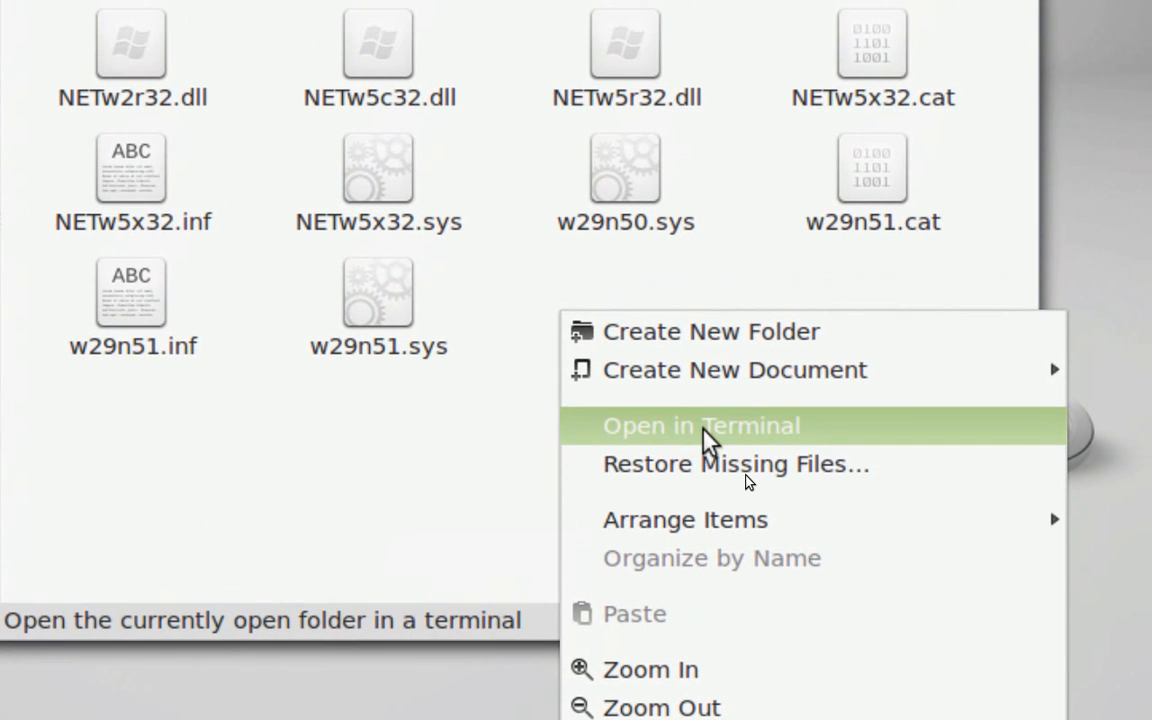
{"action": "left_click", "coordinate": [703, 430]}
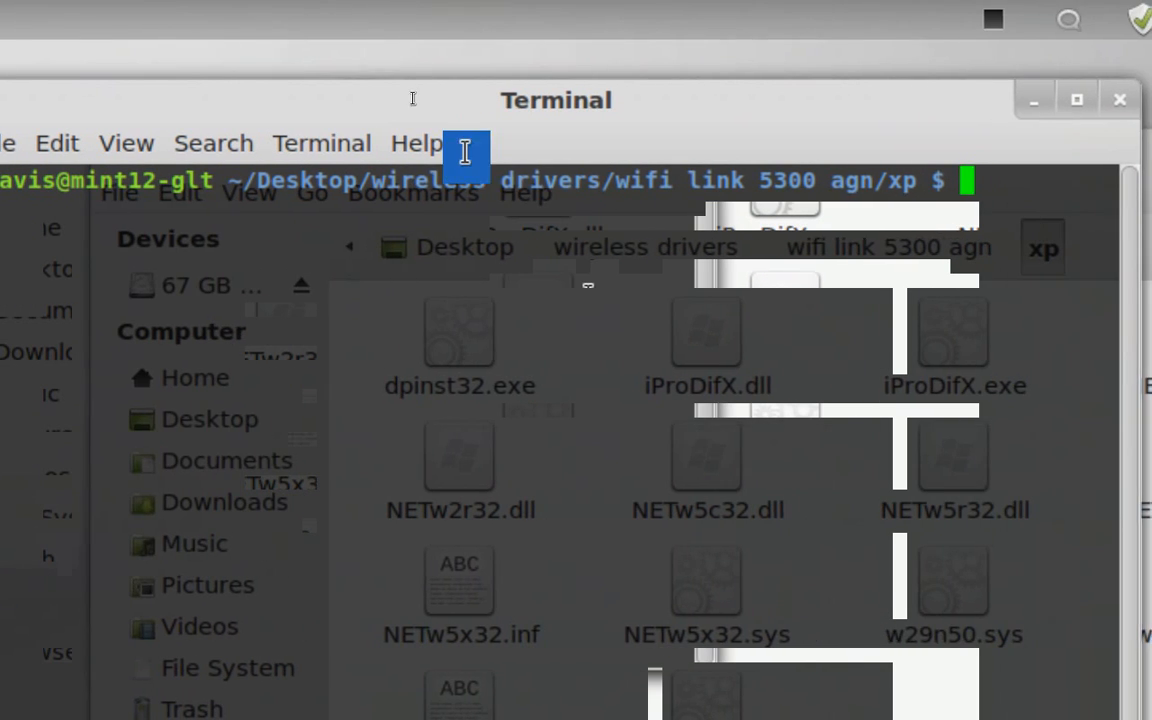
{"action": "type", "text": "cd"}
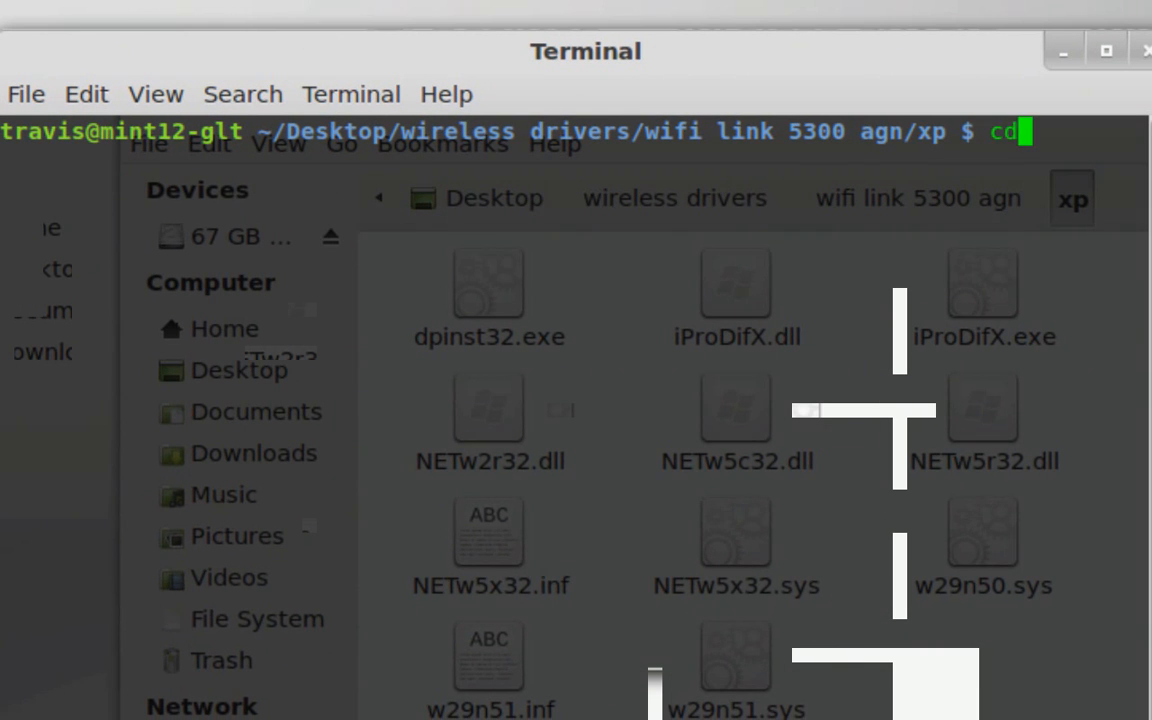
{"action": "type", "text": " /home"}
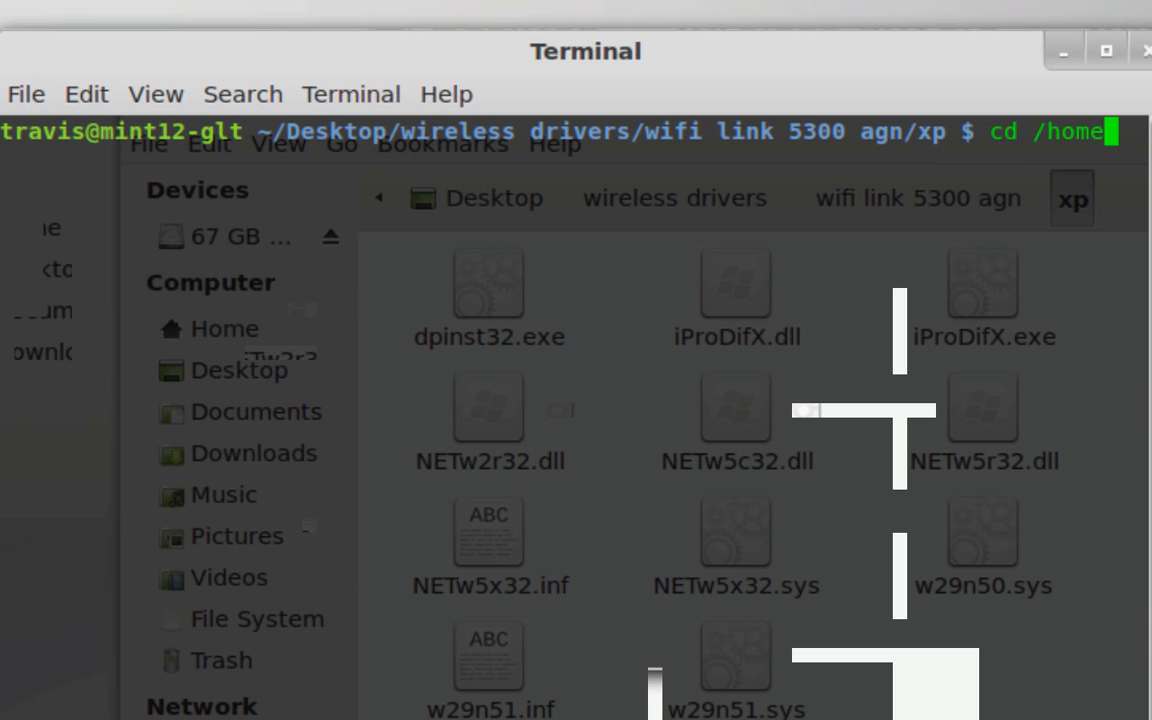
{"action": "type", "text": "/username/"}
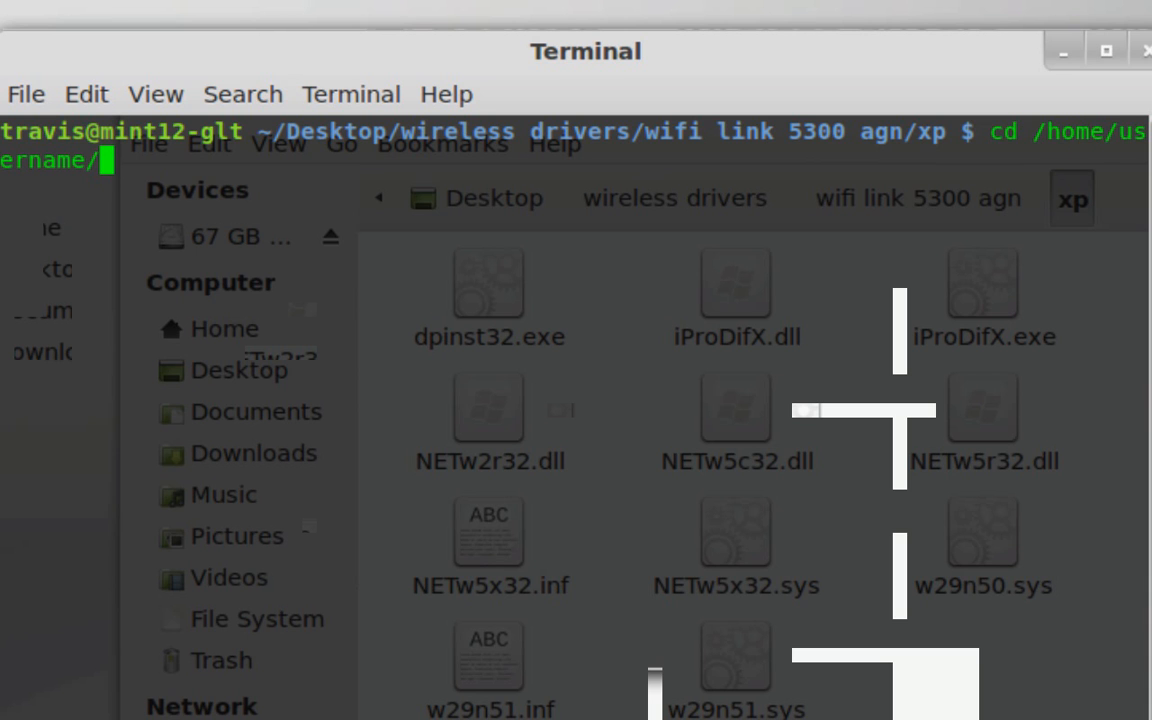
{"action": "key", "text": "ctrl+u"}
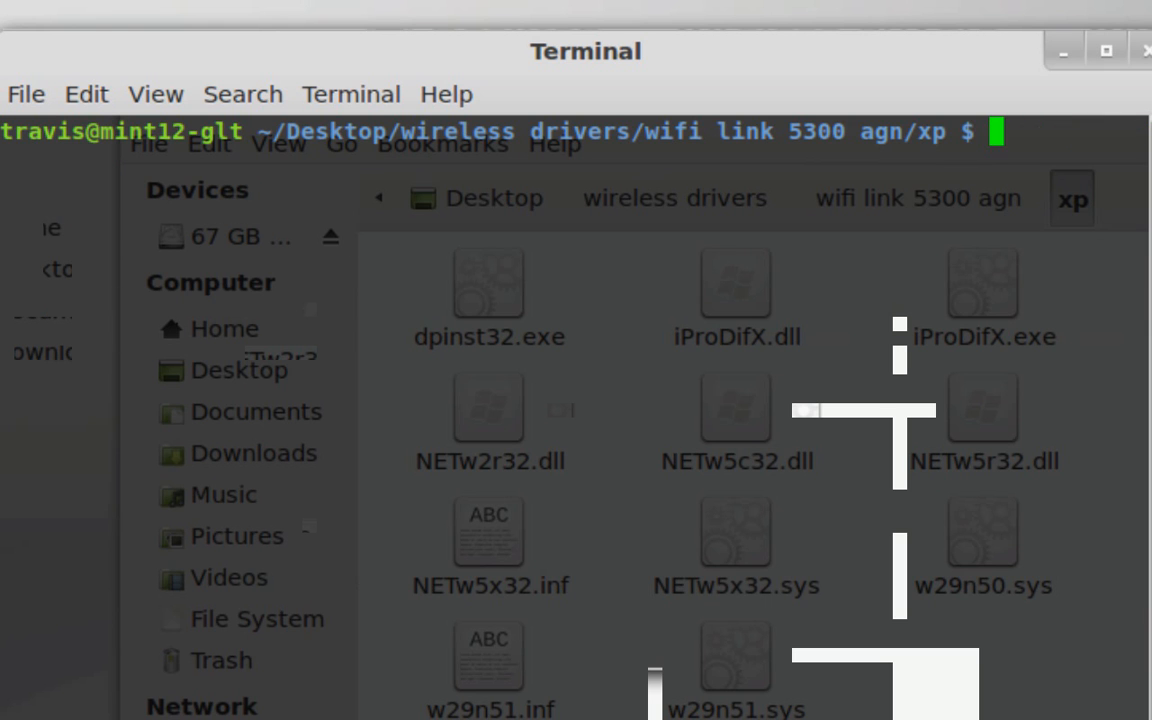
{"action": "type", "text": "ndiswrapper"}
{"action": "key", "text": "BackSpace"}
{"action": "key", "text": "BackSpace"}
{"action": "key", "text": "BackSpace"}
{"action": "key", "text": "BackSpace"}
{"action": "key", "text": "BackSpace"}
{"action": "key", "text": "BackSpace"}
{"action": "key", "text": "BackSpace"}
{"action": "key", "text": "BackSpace"}
{"action": "key", "text": "BackSpace"}
{"action": "key", "text": "BackSpace"}
{"action": "key", "text": "BackSpace"}
Compose the driver installation command sudo ndiswrapper -i NETw5x32.inf at the prompt without running it
{"action": "type", "text": "sudo"}
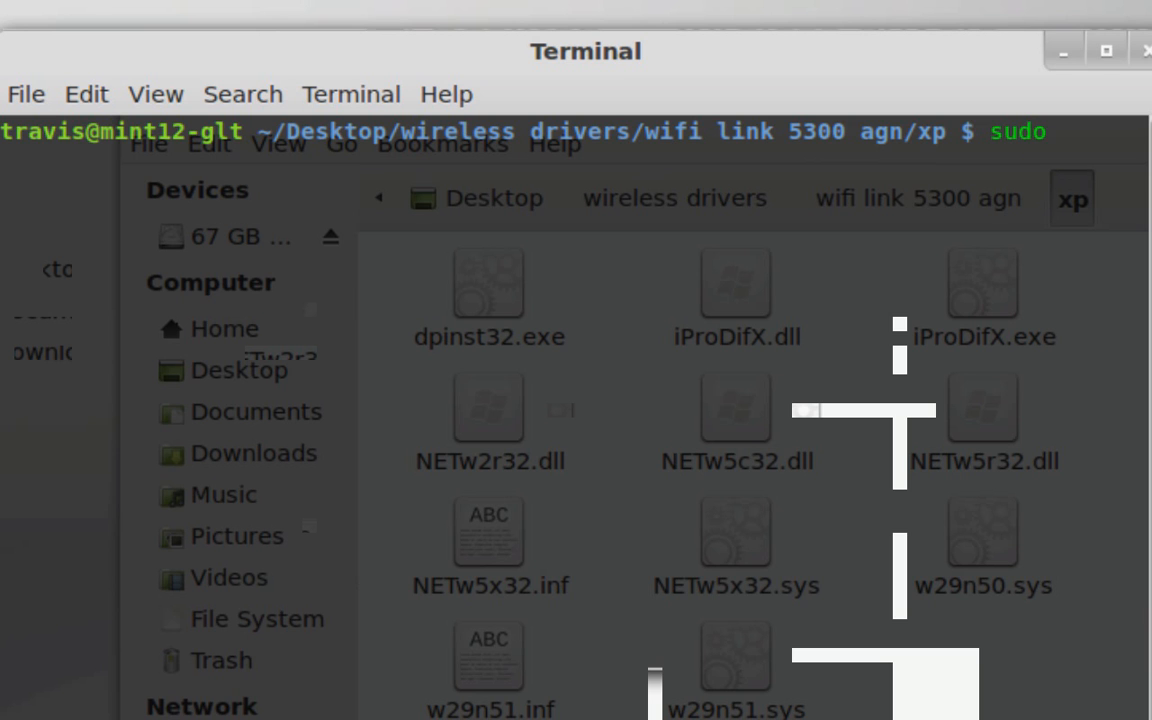
{"action": "type", "text": " ndis"}
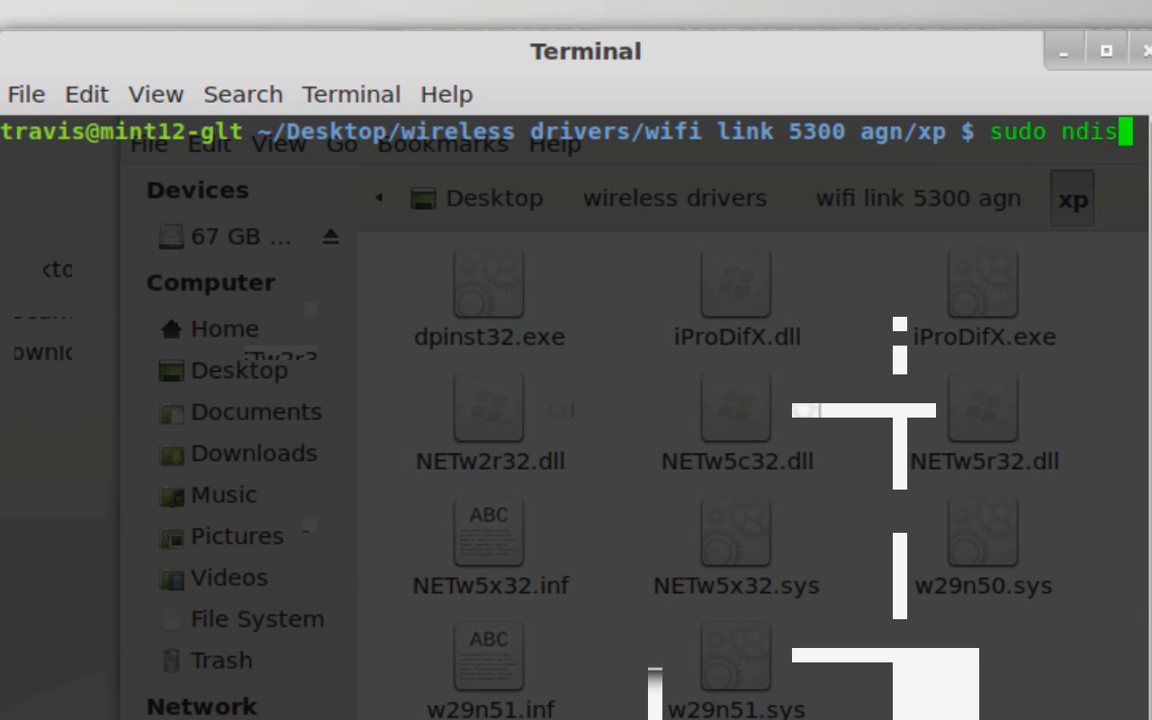
{"action": "type", "text": "wrapper -i"}
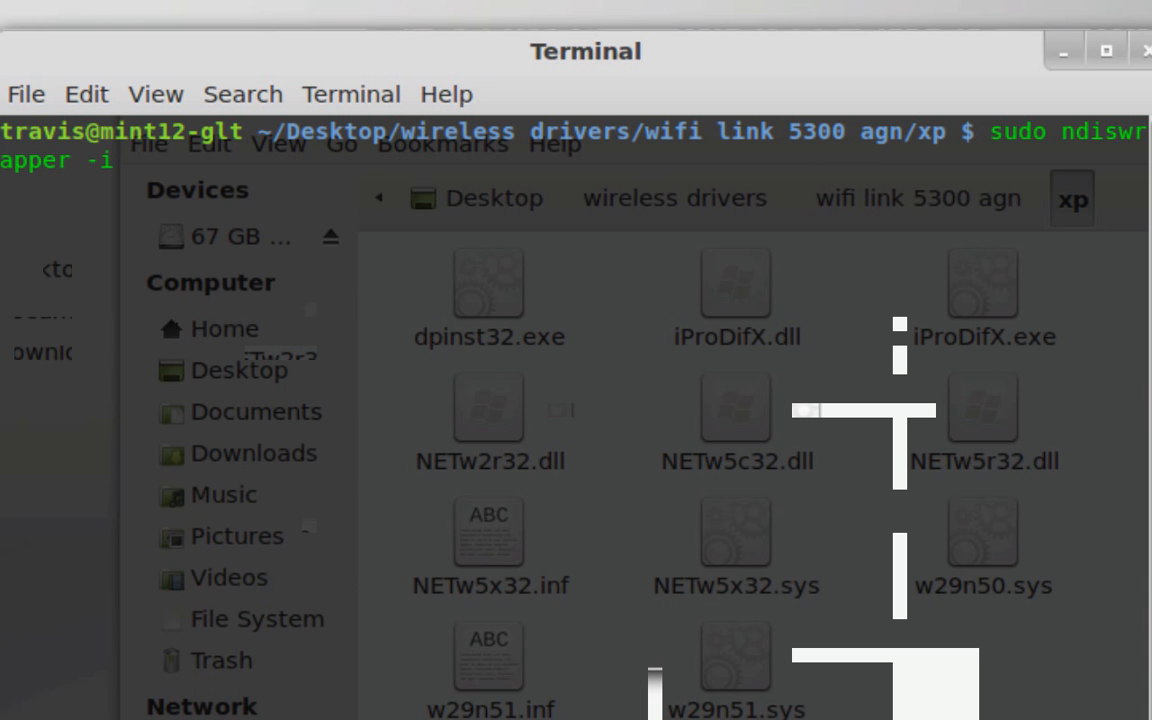
{"action": "type", "text": "NET"}
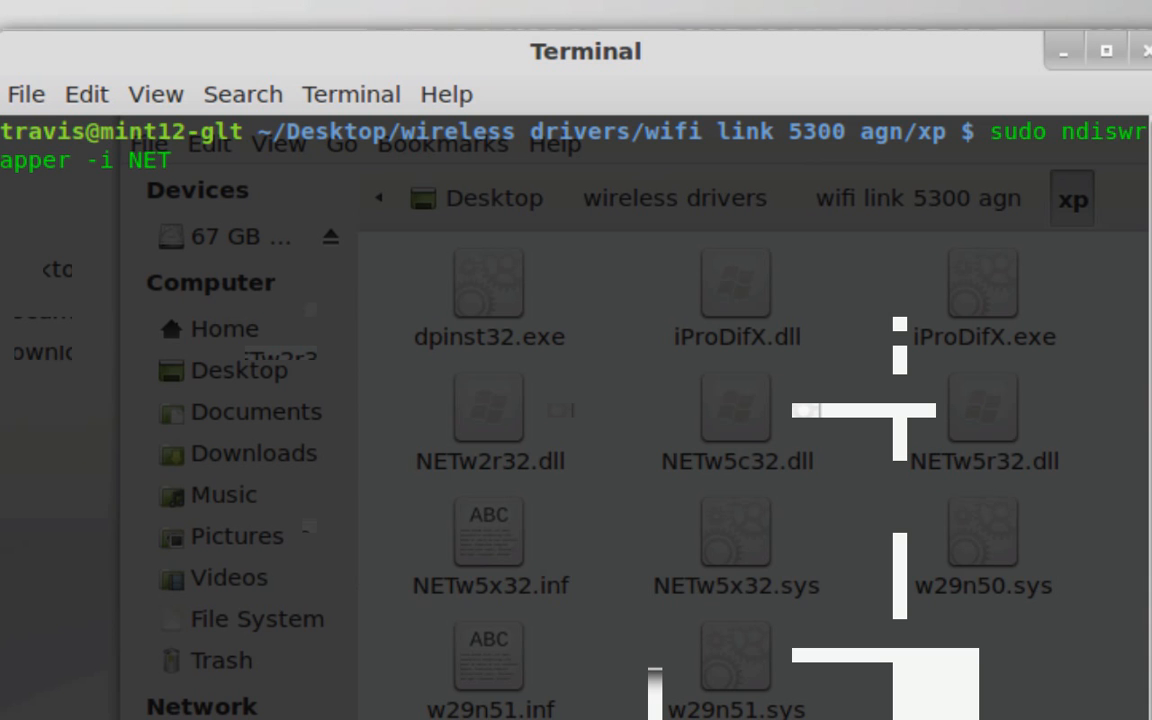
{"action": "type", "text": "w"}
{"action": "type", "text": "5x32"}
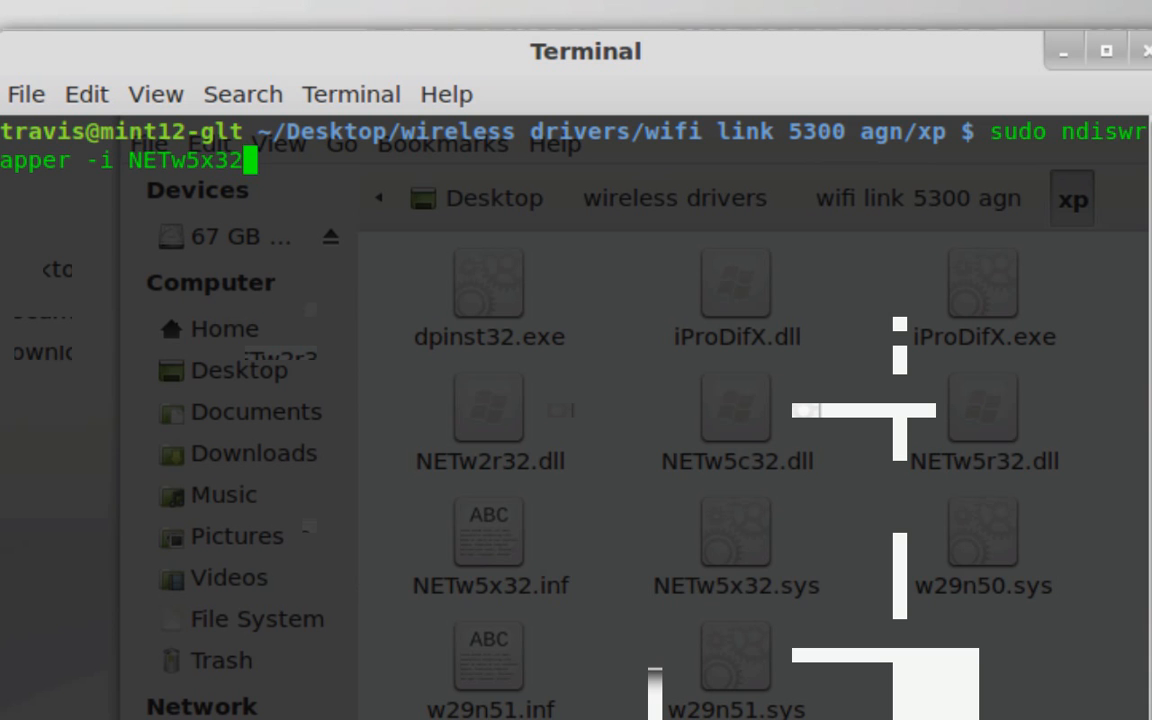
{"action": "type", "text": ".inf"}
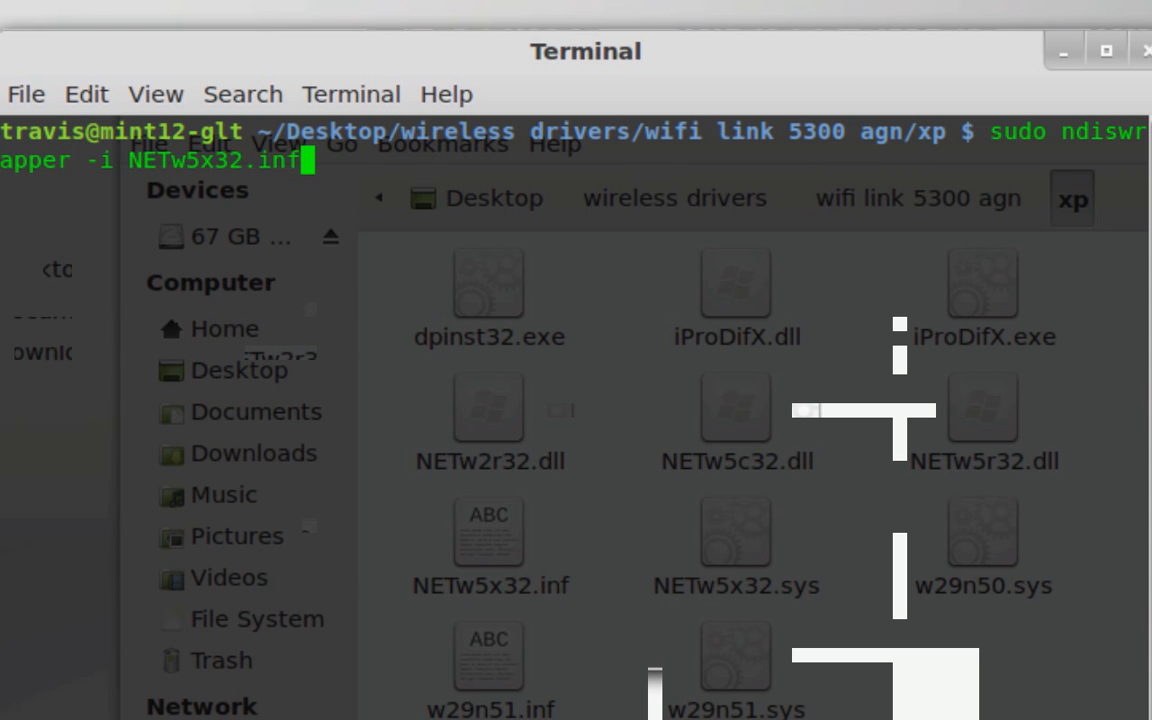
Replace the install arguments with -l and run sudo ndiswrapper -l to list the installed drivers
{"action": "key", "text": "BackSpace"}
{"action": "key", "text": "BackSpace"}
{"action": "key", "text": "BackSpace"}
{"action": "key", "text": "BackSpace"}
{"action": "key", "text": "BackSpace"}
{"action": "key", "text": "BackSpace"}
{"action": "key", "text": "BackSpace"}
{"action": "key", "text": "BackSpace"}
{"action": "key", "text": "BackSpace"}
{"action": "key", "text": "BackSpace"}
{"action": "key", "text": "BackSpace"}
{"action": "key", "text": "BackSpace"}
{"action": "key", "text": "BackSpace"}
{"action": "key", "text": "BackSpace"}
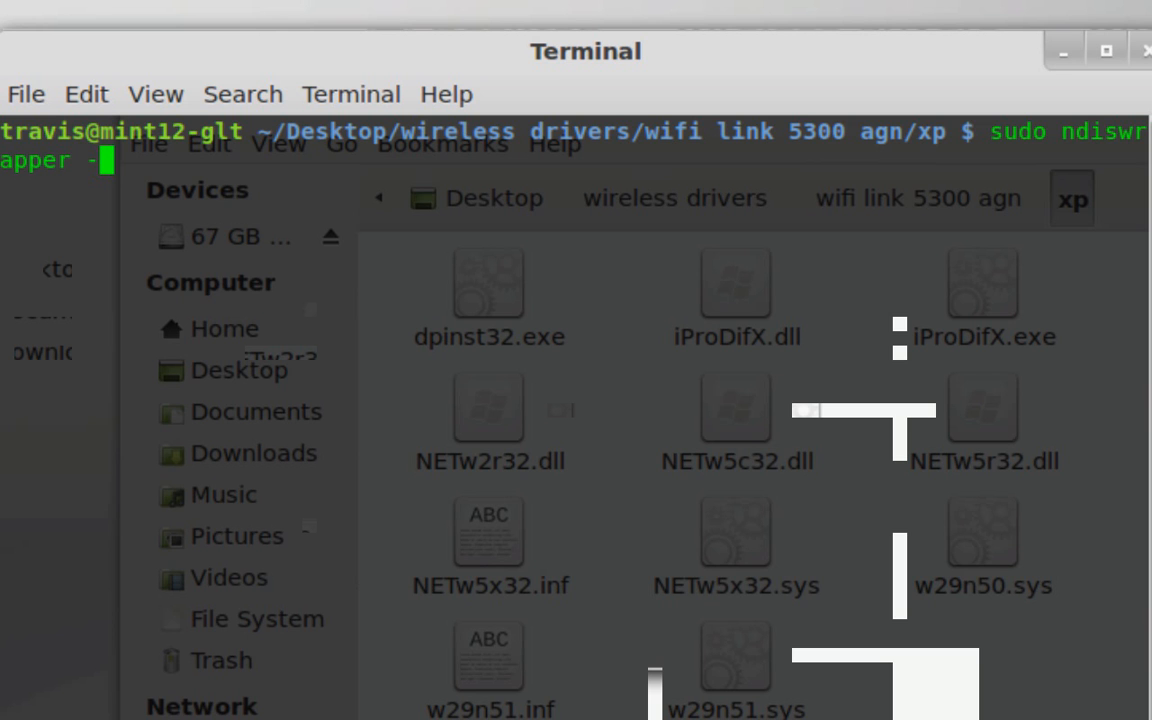
{"action": "type", "text": "l"}
{"action": "key", "text": "Return"}
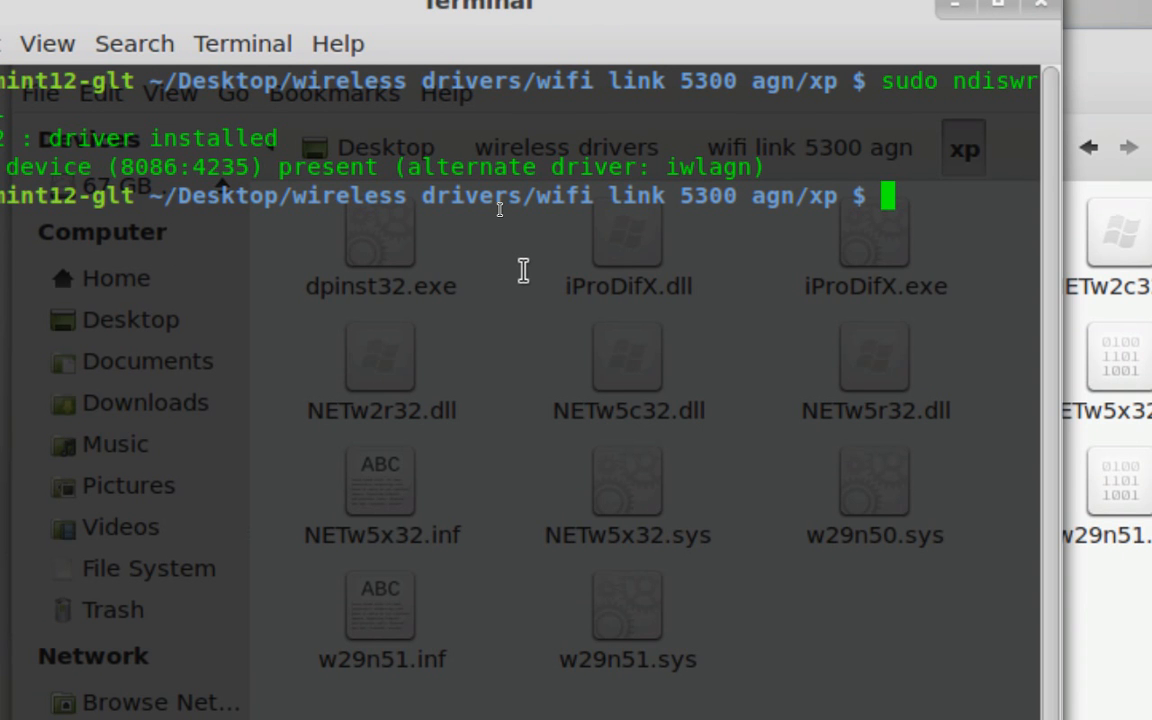
Draft the sudo ndiswrapper command with the -ma and -mi options at the prompt and erase it without running it
{"action": "type", "text": "sudo ndisw"}
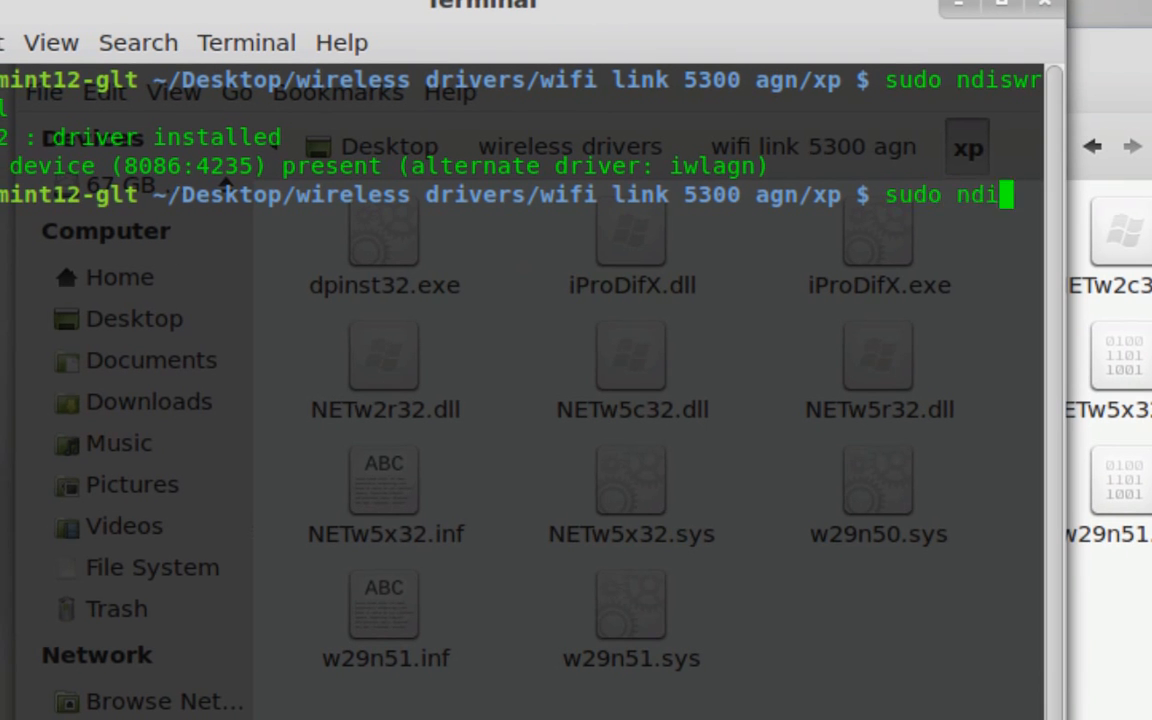
{"action": "type", "text": "rapper"}
{"action": "left_click_drag", "start_coordinate": [331, 3], "coordinate": [348, 4]}
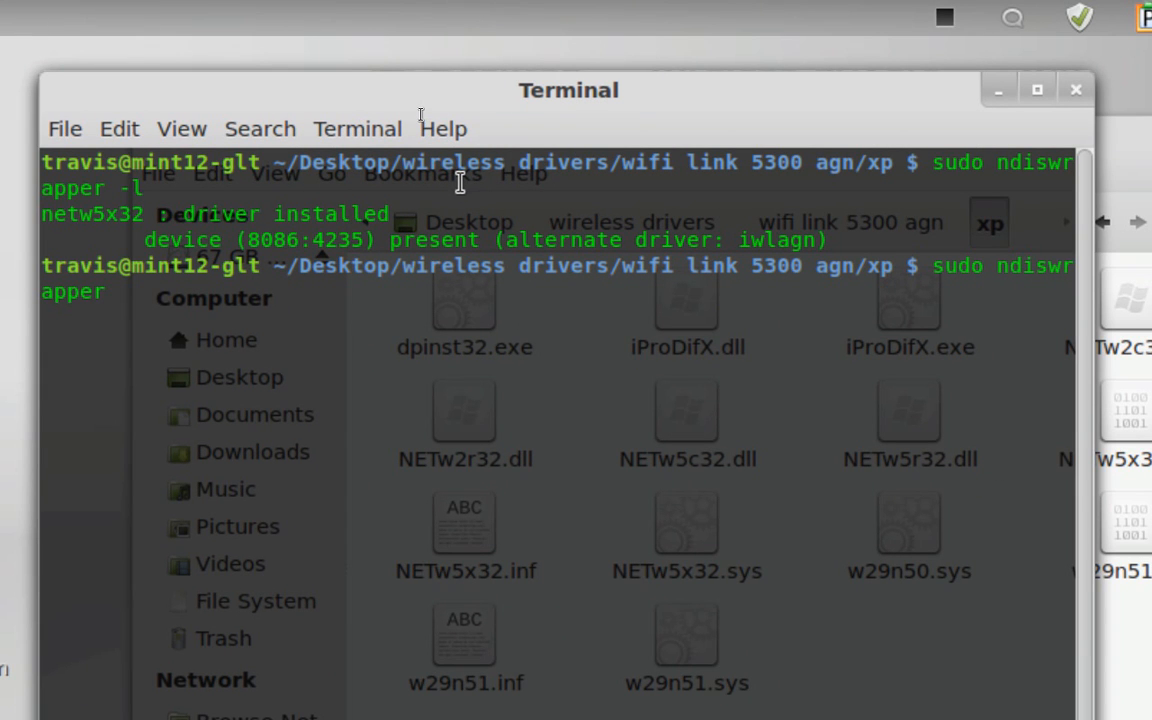
{"action": "type", "text": "-ma"}
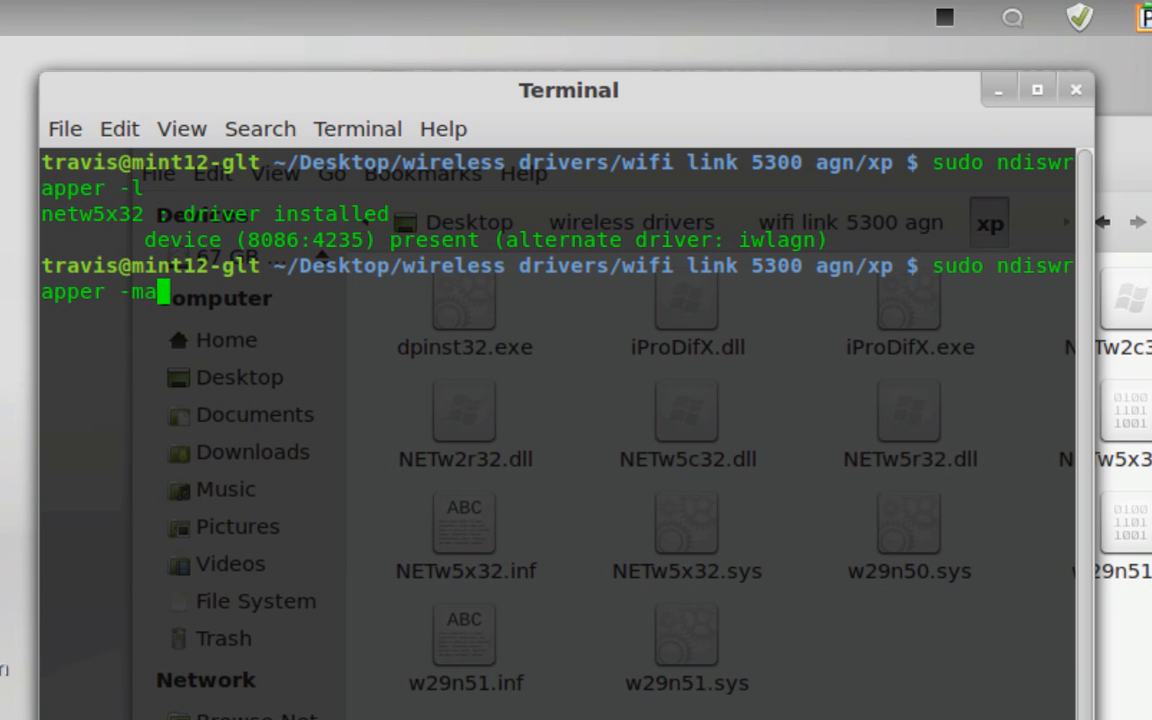
{"action": "key", "text": "BackSpace"}
{"action": "type", "text": "i"}
{"action": "key", "text": "BackSpace"}
{"action": "key", "text": "BackSpace"}
{"action": "key", "text": "BackSpace"}
{"action": "key", "text": "BackSpace"}
{"action": "key", "text": "BackSpace"}
{"action": "key", "text": "BackSpace"}
{"action": "key", "text": "BackSpace"}
{"action": "key", "text": "BackSpace"}
{"action": "key", "text": "BackSpace"}
{"action": "key", "text": "BackSpace"}
{"action": "key", "text": "BackSpace"}
{"action": "key", "text": "BackSpace"}
{"action": "key", "text": "BackSpace"}
{"action": "key", "text": "BackSpace"}
{"action": "key", "text": "BackSpace"}
{"action": "key", "text": "BackSpace"}
{"action": "key", "text": "BackSpace"}
{"action": "key", "text": "BackSpace"}
{"action": "key", "text": "BackSpace"}
{"action": "key", "text": "BackSpace"}
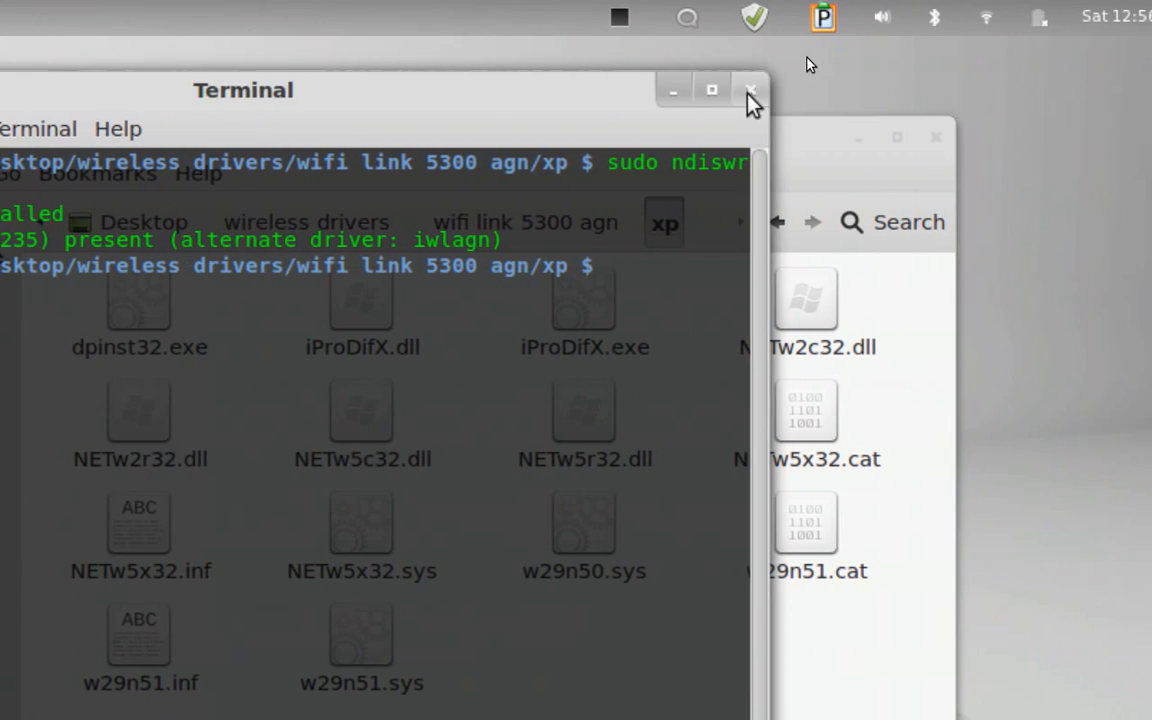
Close the terminal and open the modprobe.d folder inside etc on the root file system
{"action": "left_click", "coordinate": [900, 89]}
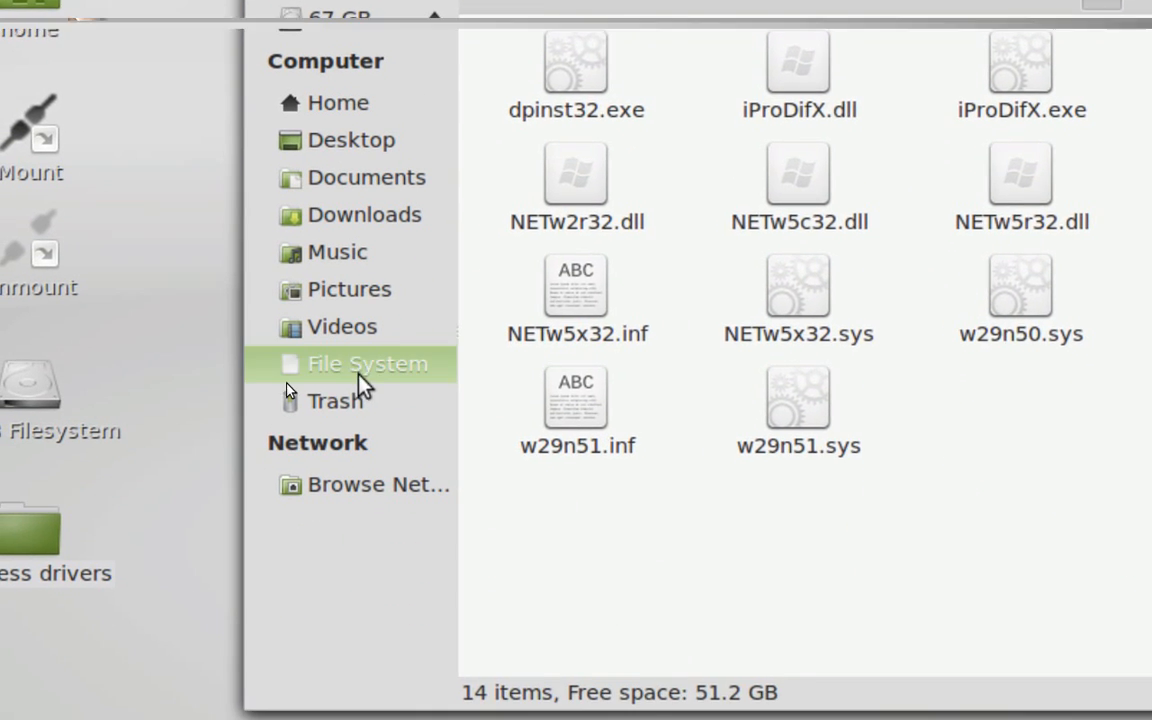
{"action": "left_click", "coordinate": [358, 370]}
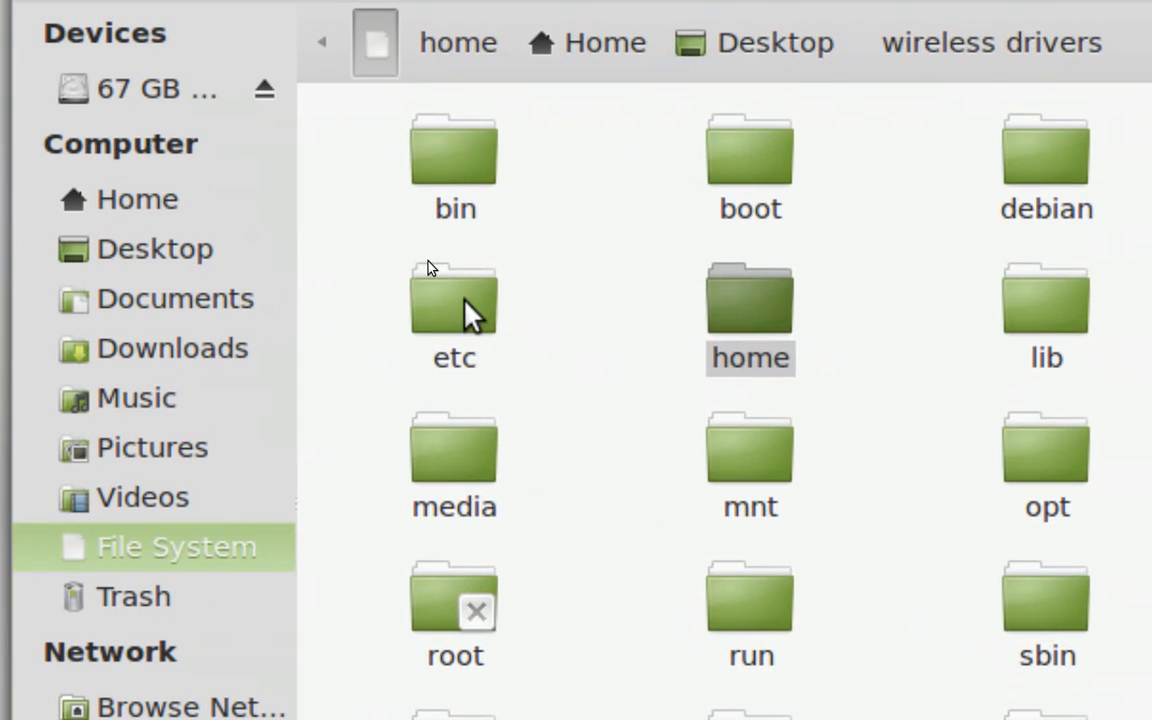
{"action": "double_click", "coordinate": [460, 300]}
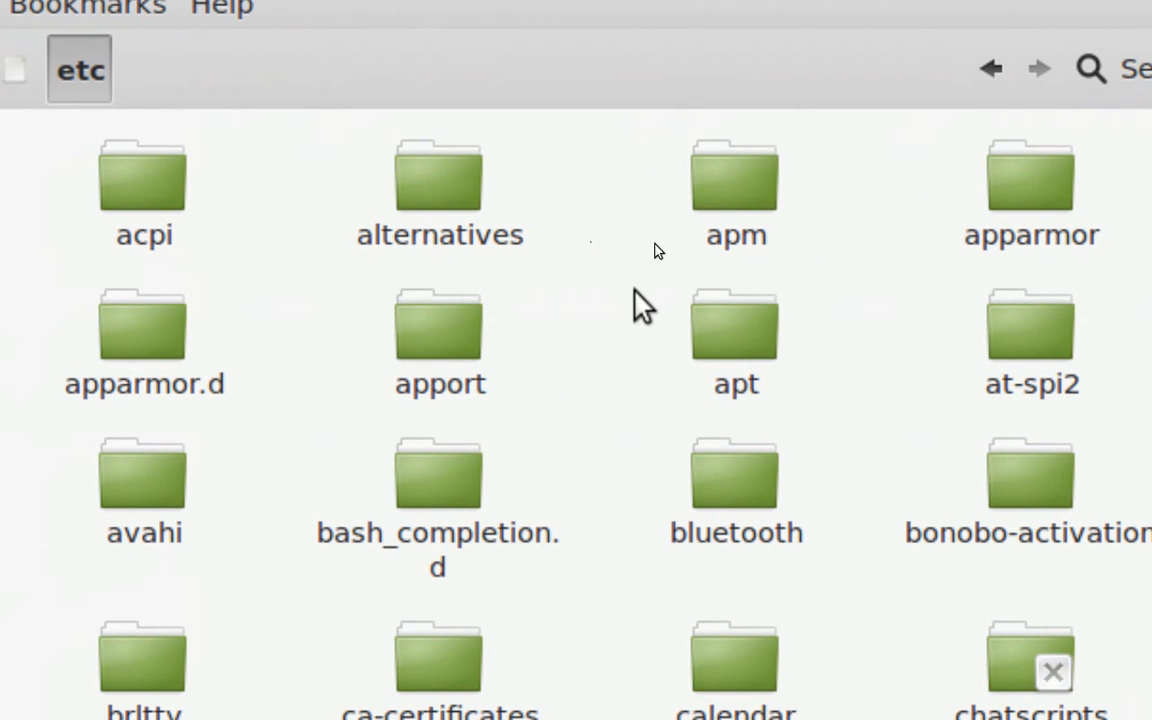
{"action": "scroll", "coordinate": [636, 292], "scroll_direction": "down", "scroll_amount": 10}
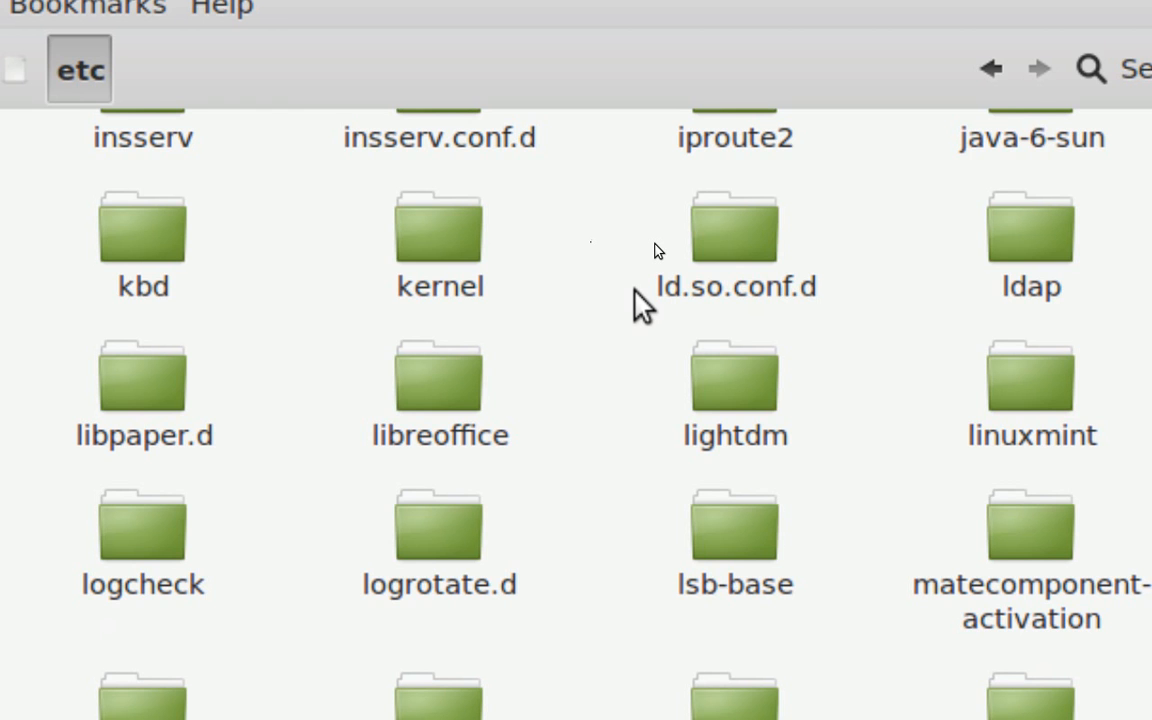
{"action": "type", "text": "modp"}
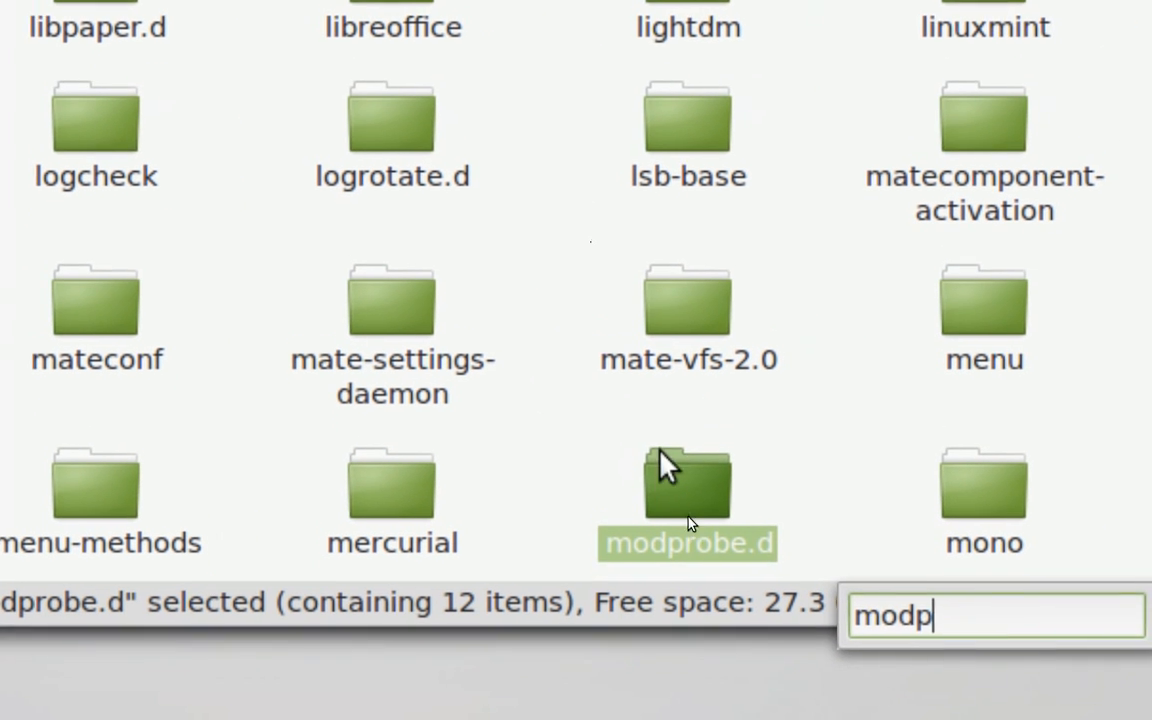
{"action": "key", "text": "Return"}
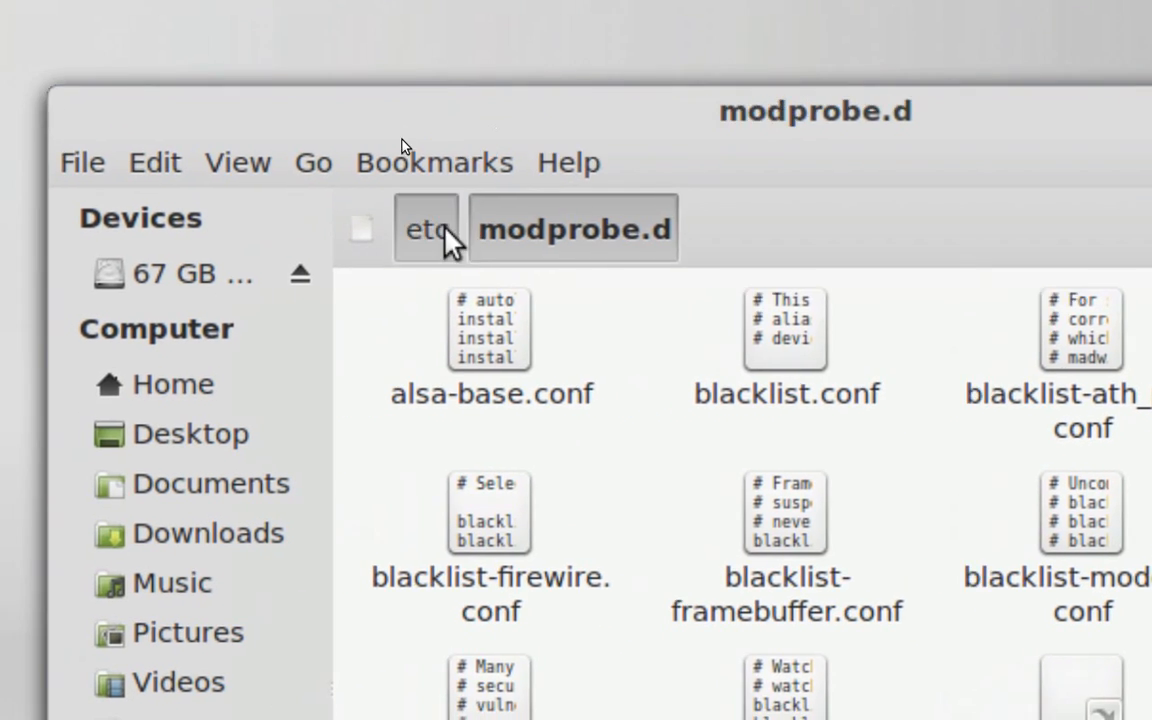
Go back to the etc folder, locate the modules files and select modules.conf
{"action": "left_click", "coordinate": [447, 240]}
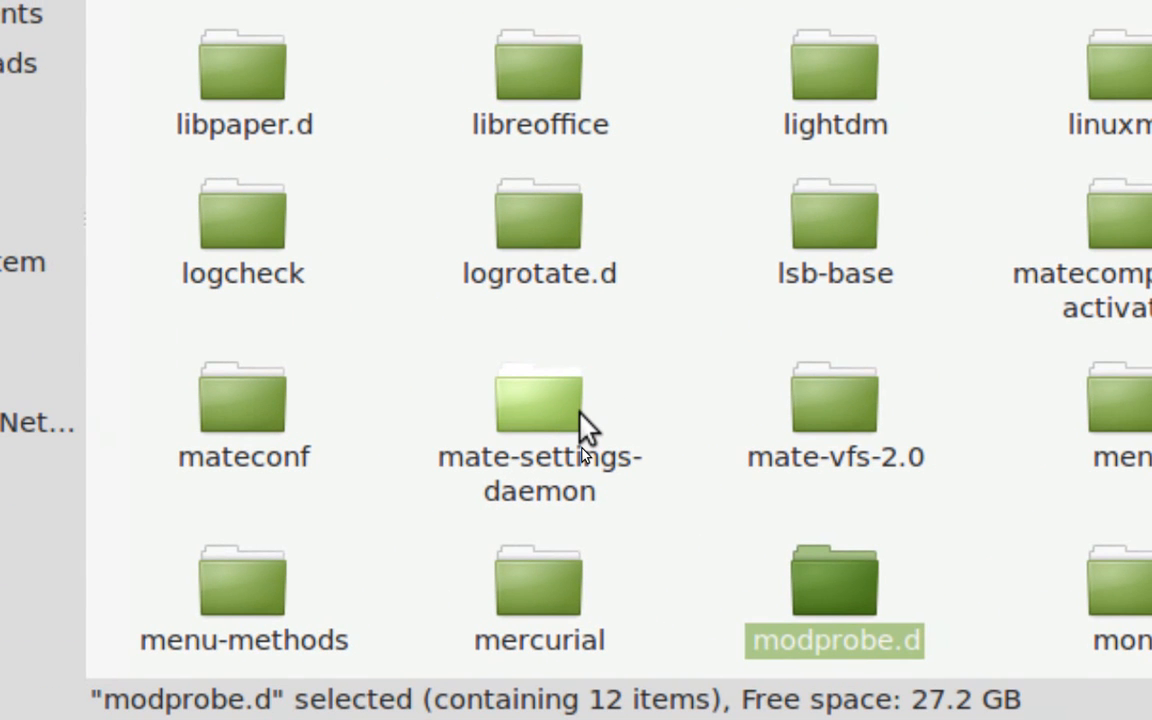
{"action": "type", "text": "module"}
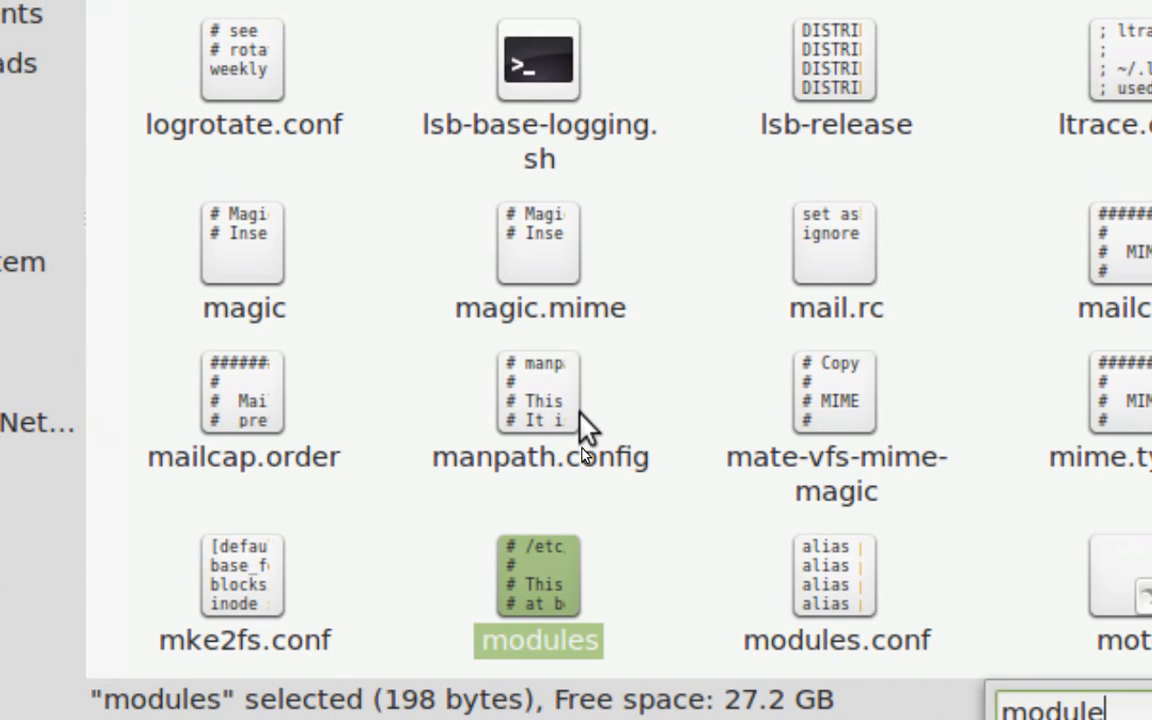
{"action": "left_click", "coordinate": [684, 545]}
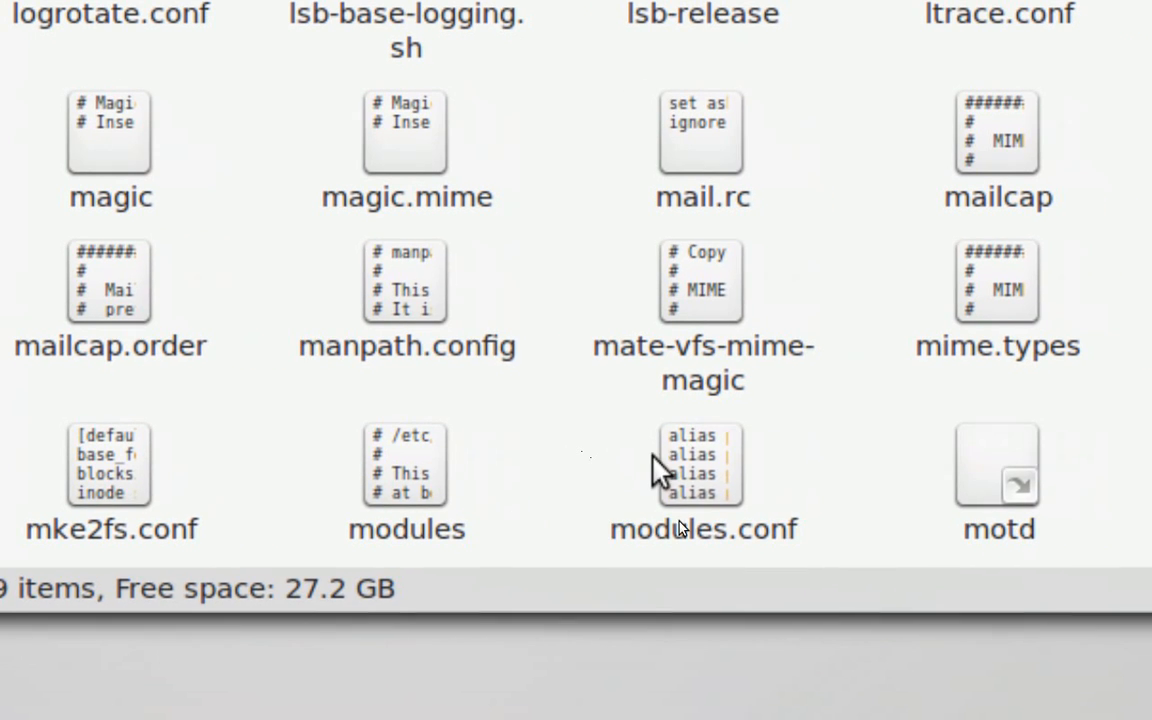
{"action": "left_click", "coordinate": [688, 524]}
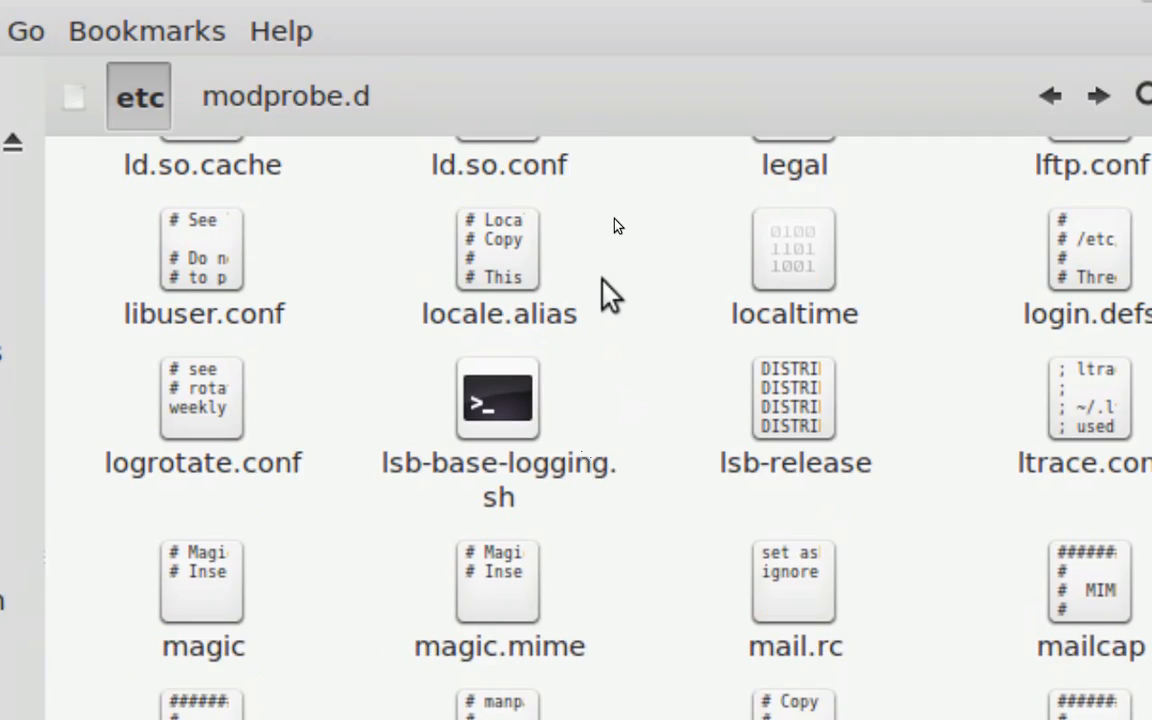
{"action": "scroll", "coordinate": [709, 444], "scroll_direction": "up", "scroll_amount": 15}
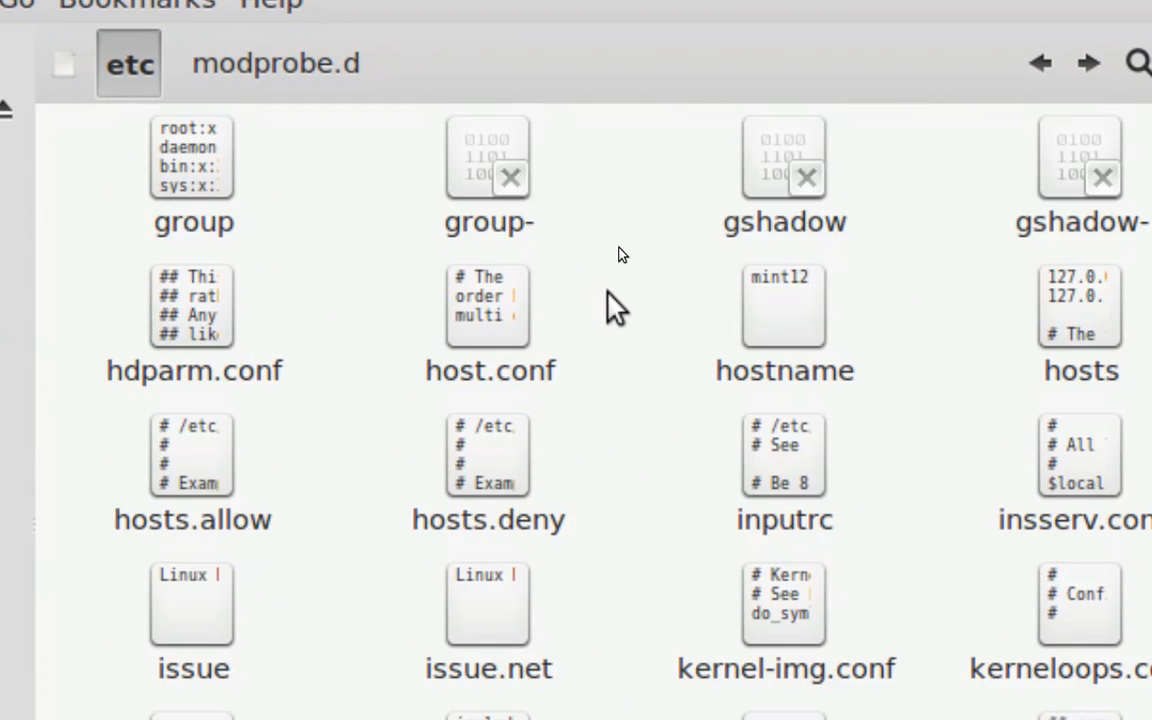
{"action": "scroll", "coordinate": [608, 296], "scroll_direction": "up", "scroll_amount": 5}
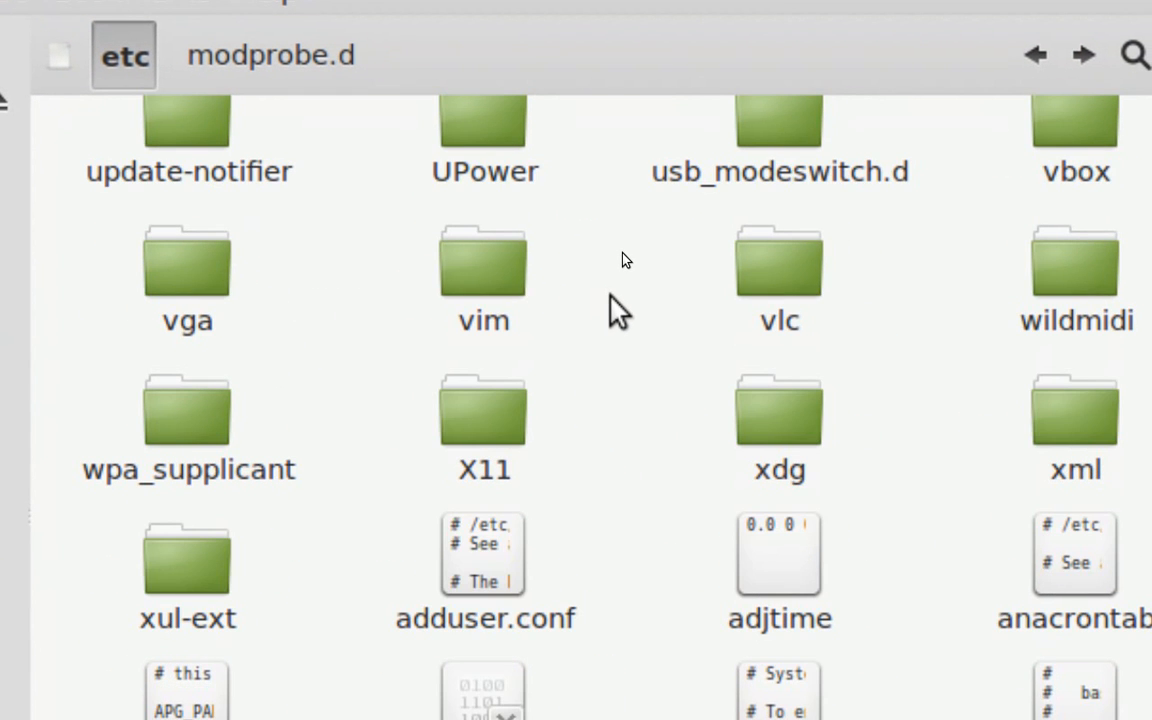
{"action": "scroll", "coordinate": [617, 311], "scroll_direction": "up", "scroll_amount": 3}
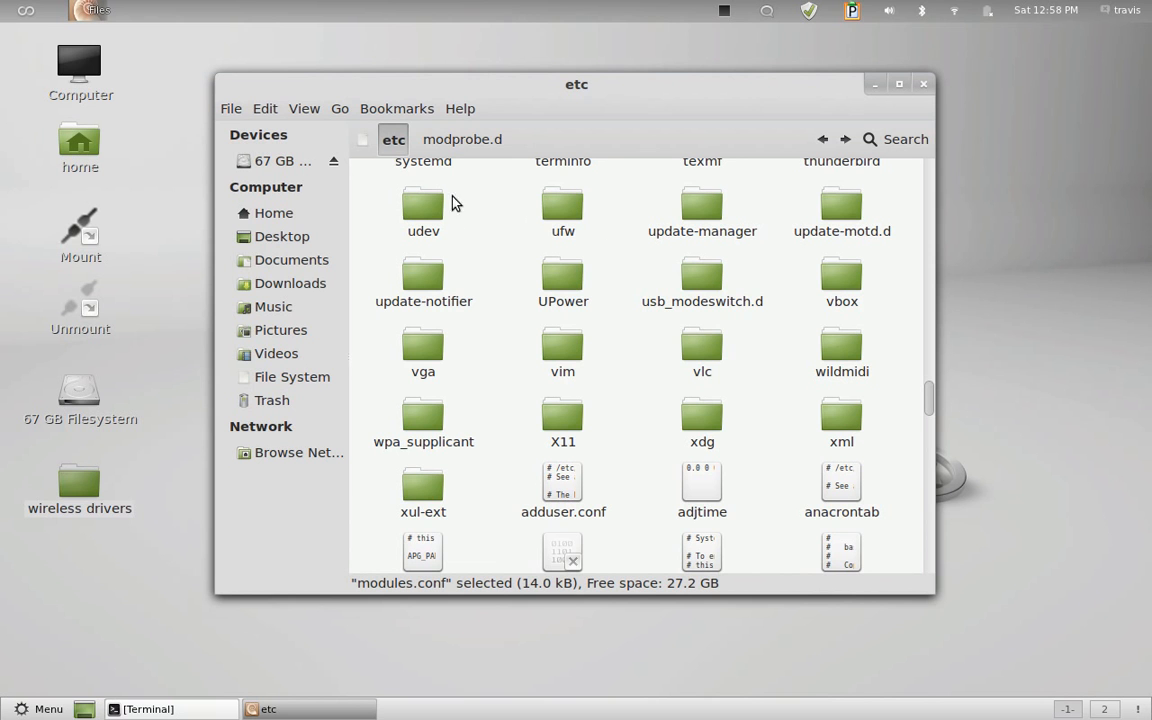
Minimize the etc folder window and open a new terminal window
{"action": "left_click", "coordinate": [875, 85]}
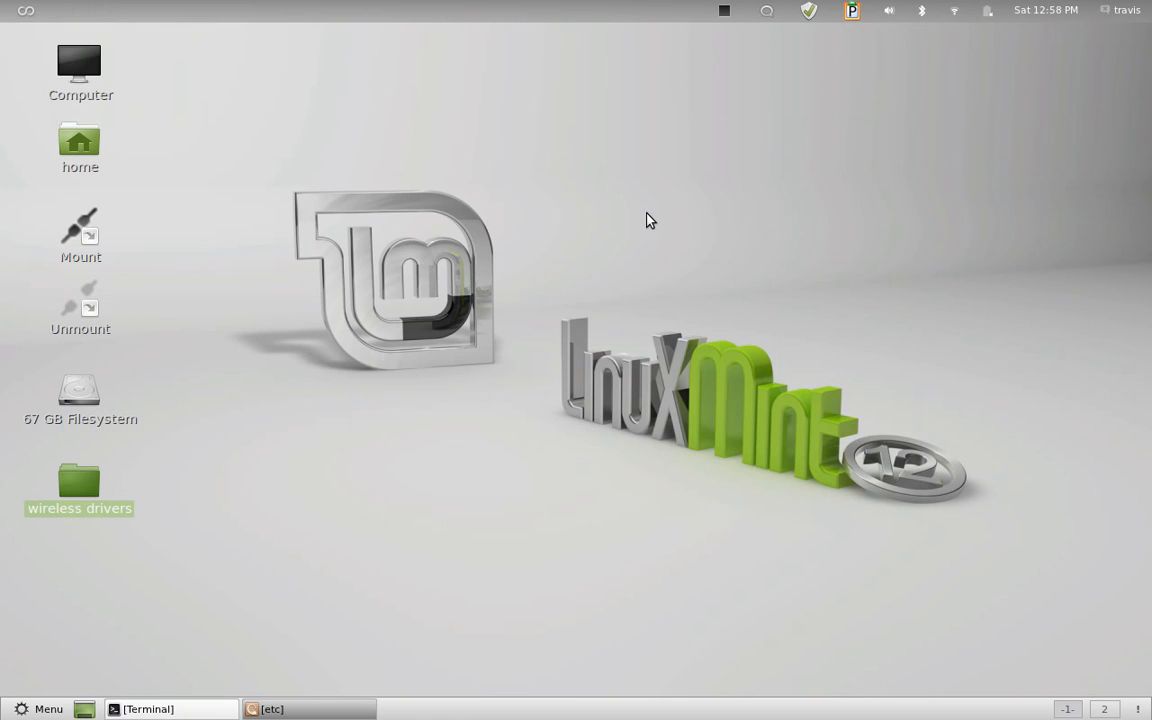
{"action": "mouse_move", "coordinate": [2, 2]}
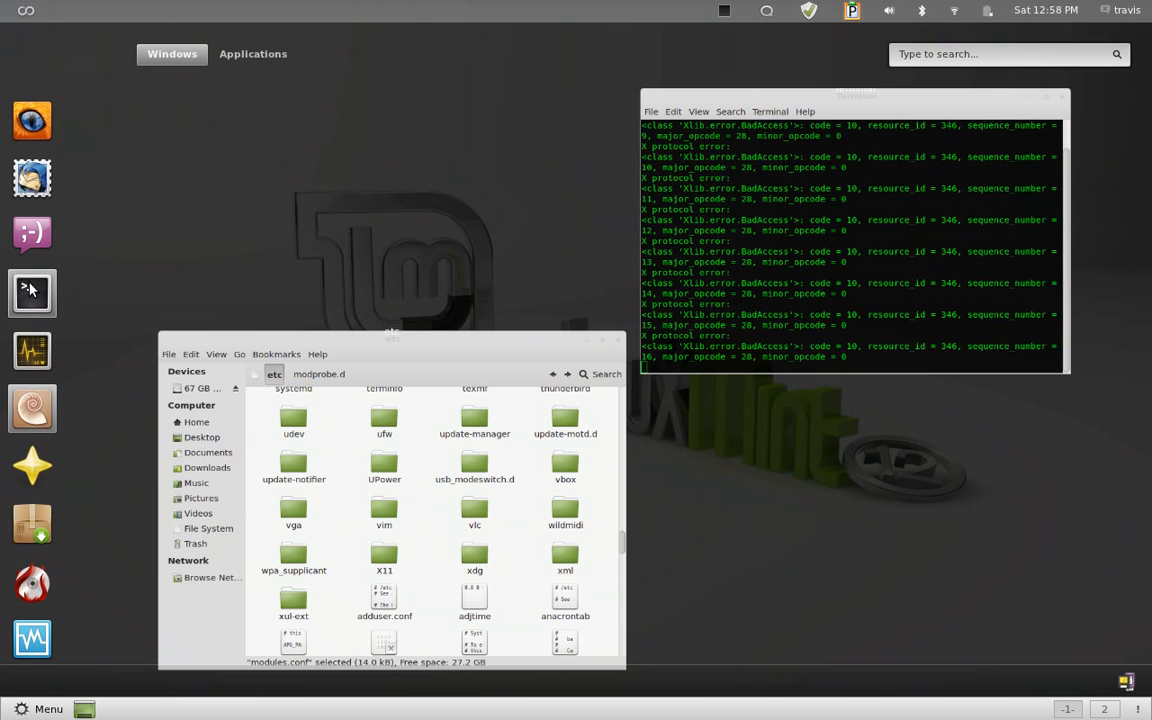
{"action": "right_click", "coordinate": [30, 285]}
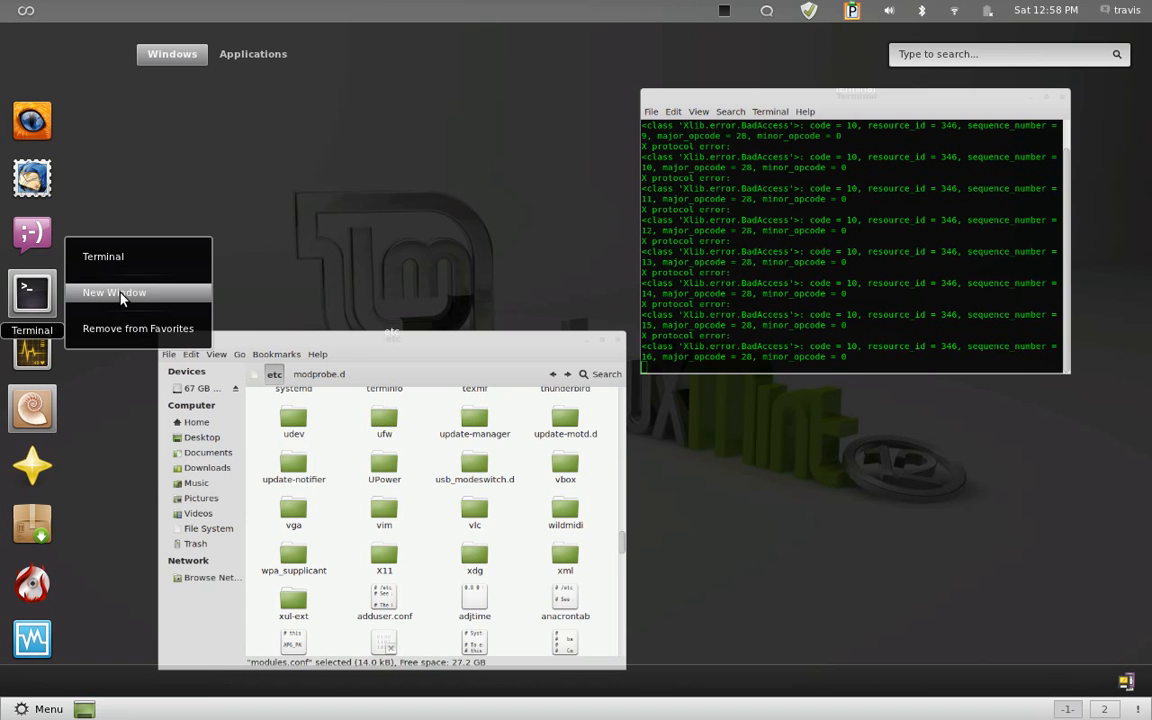
{"action": "left_click", "coordinate": [121, 295]}
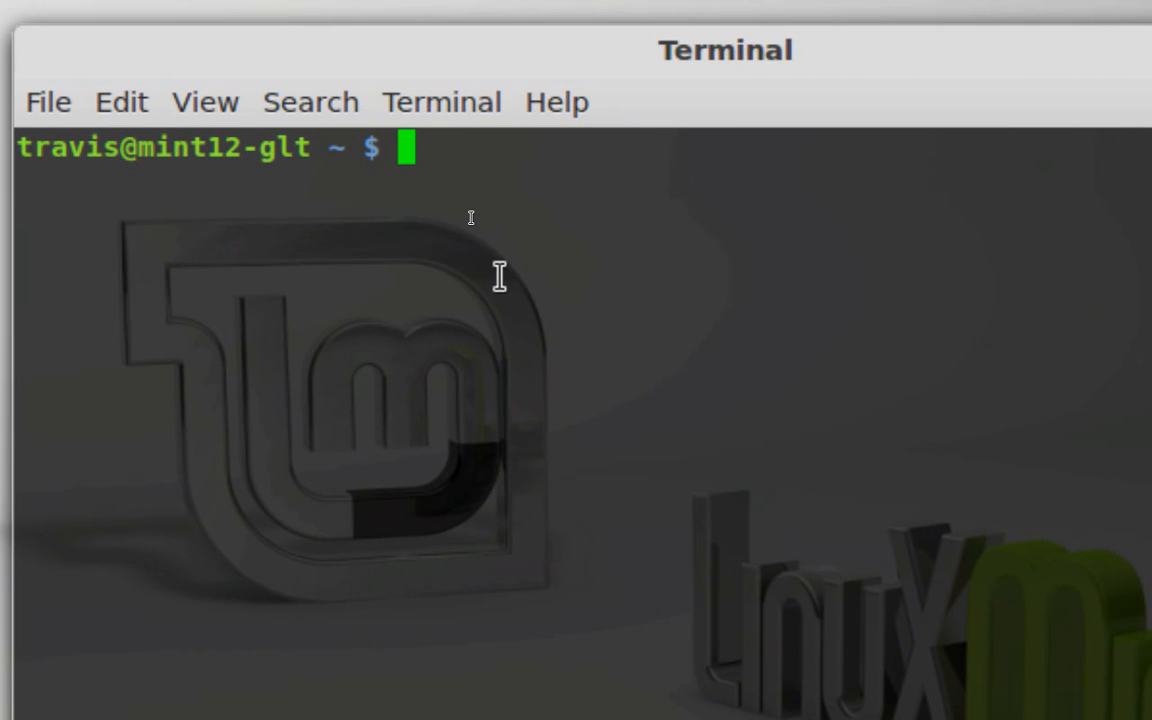
Compose the command sudo modprobe ndiswrapper at the prompt without running it
{"action": "type", "text": "sudo modp"}
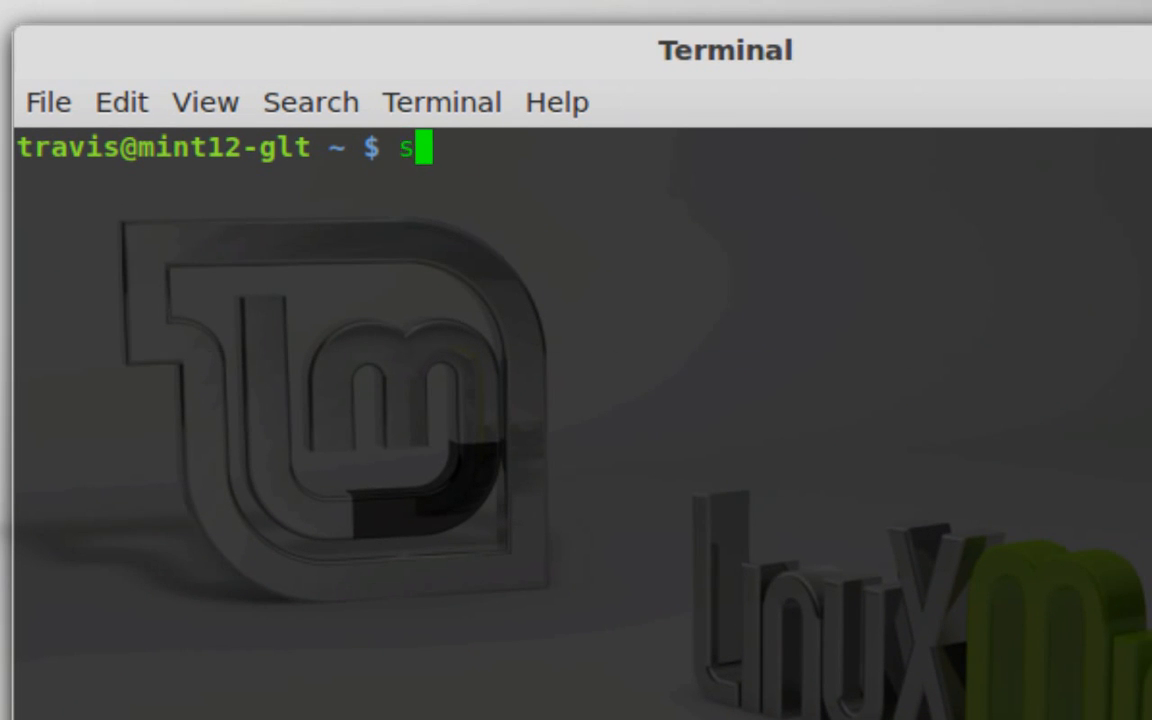
{"action": "type", "text": "robe"}
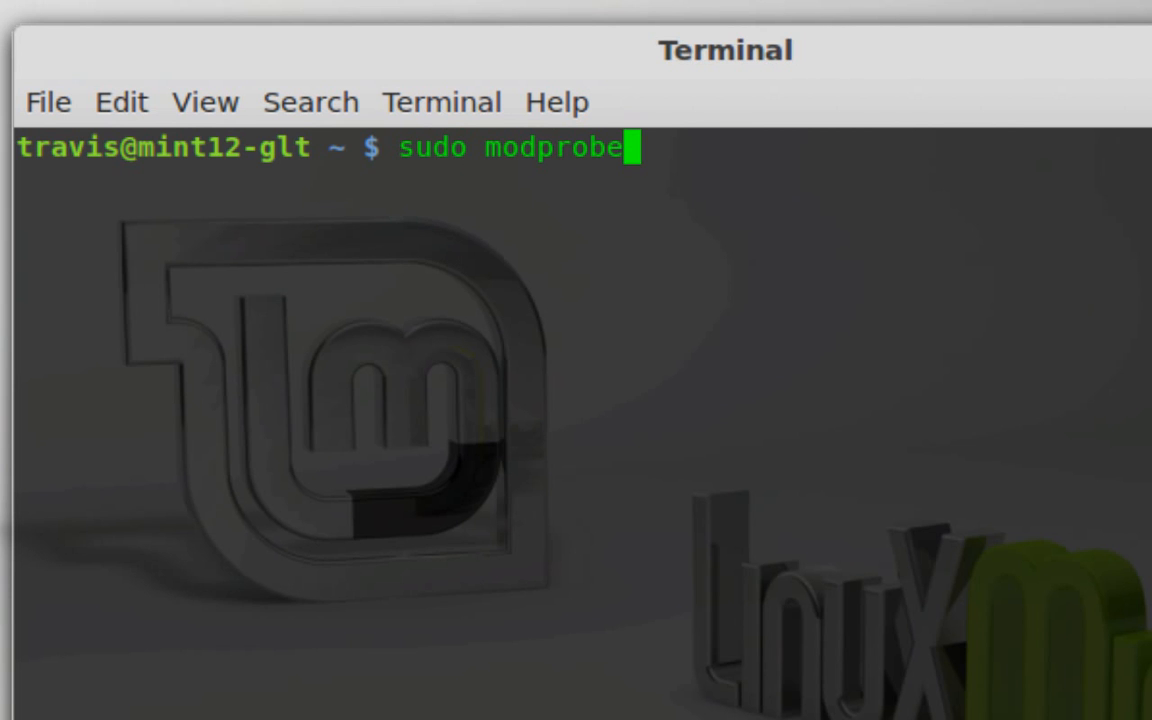
{"action": "type", "text": " ndiswrap"}
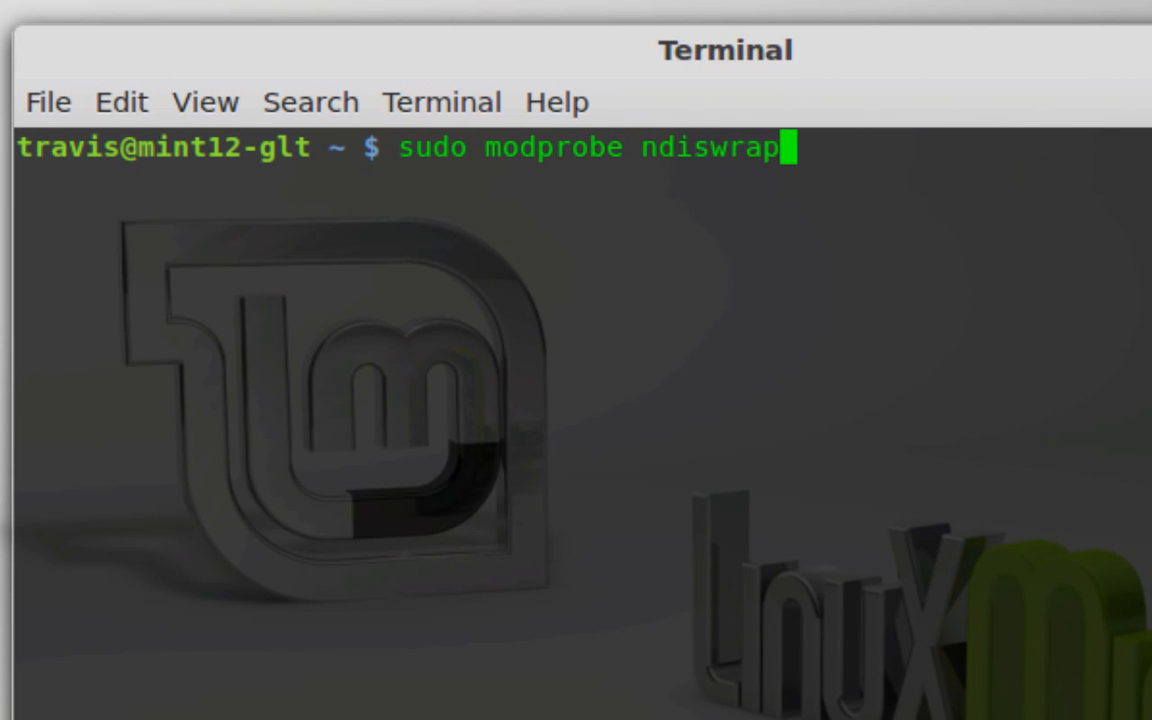
{"action": "type", "text": "per"}
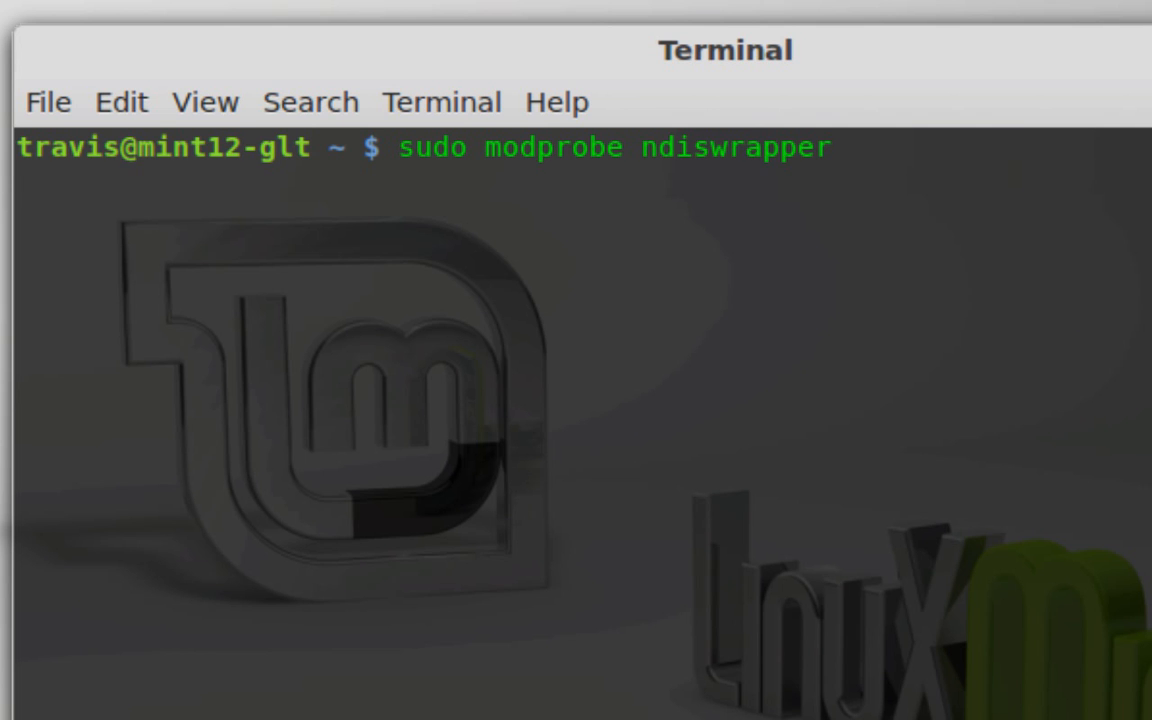
Replace the drafted command with sudo ndiswrapper -ma and change its option to -mi without running it
{"action": "key", "text": "BackSpace"}
{"action": "key", "text": "BackSpace"}
{"action": "key", "text": "BackSpace"}
{"action": "key", "text": "BackSpace"}
{"action": "key", "text": "BackSpace"}
{"action": "key", "text": "BackSpace"}
{"action": "key", "text": "BackSpace"}
{"action": "key", "text": "BackSpace"}
{"action": "key", "text": "BackSpace"}
{"action": "key", "text": "BackSpace"}
{"action": "key", "text": "BackSpace"}
{"action": "key", "text": "BackSpace"}
{"action": "key", "text": "BackSpace"}
{"action": "key", "text": "BackSpace"}
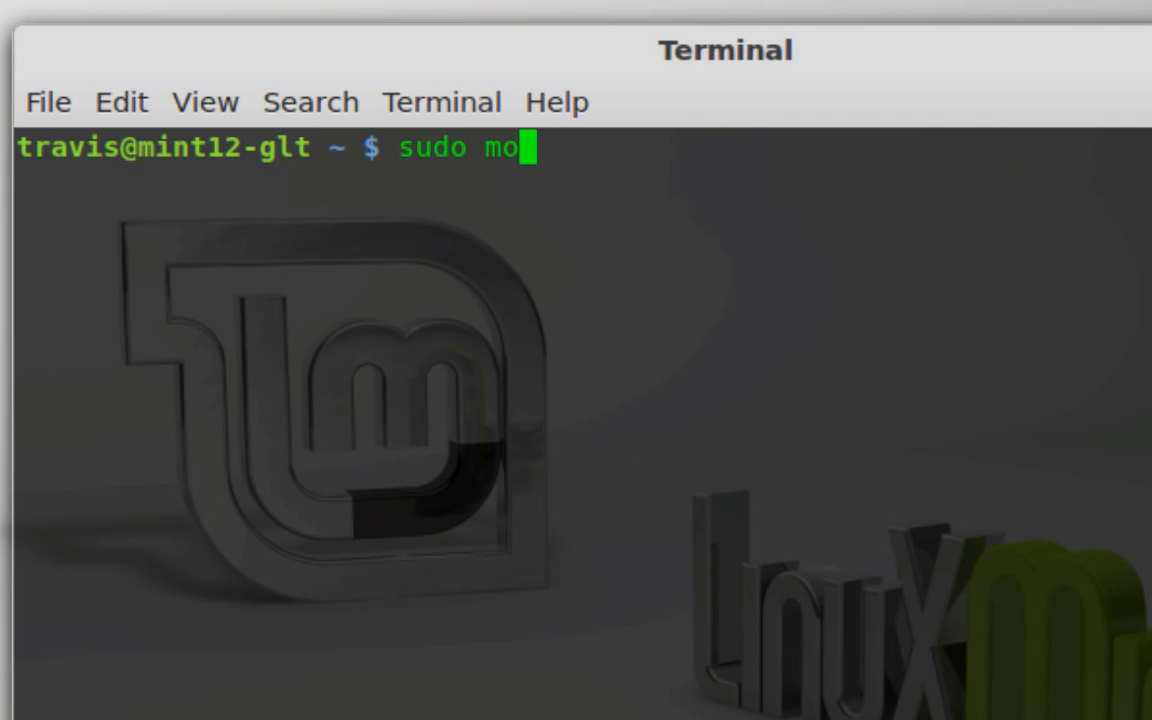
{"action": "type", "text": "ndiswrapper -"}
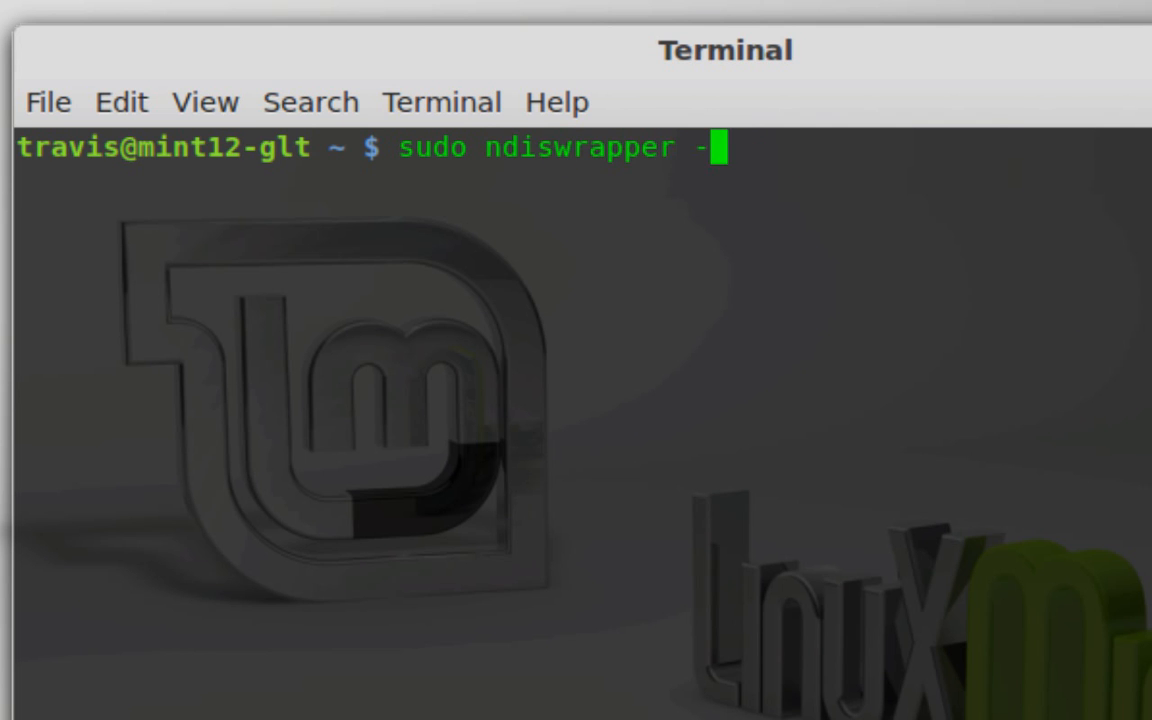
{"action": "type", "text": "ma"}
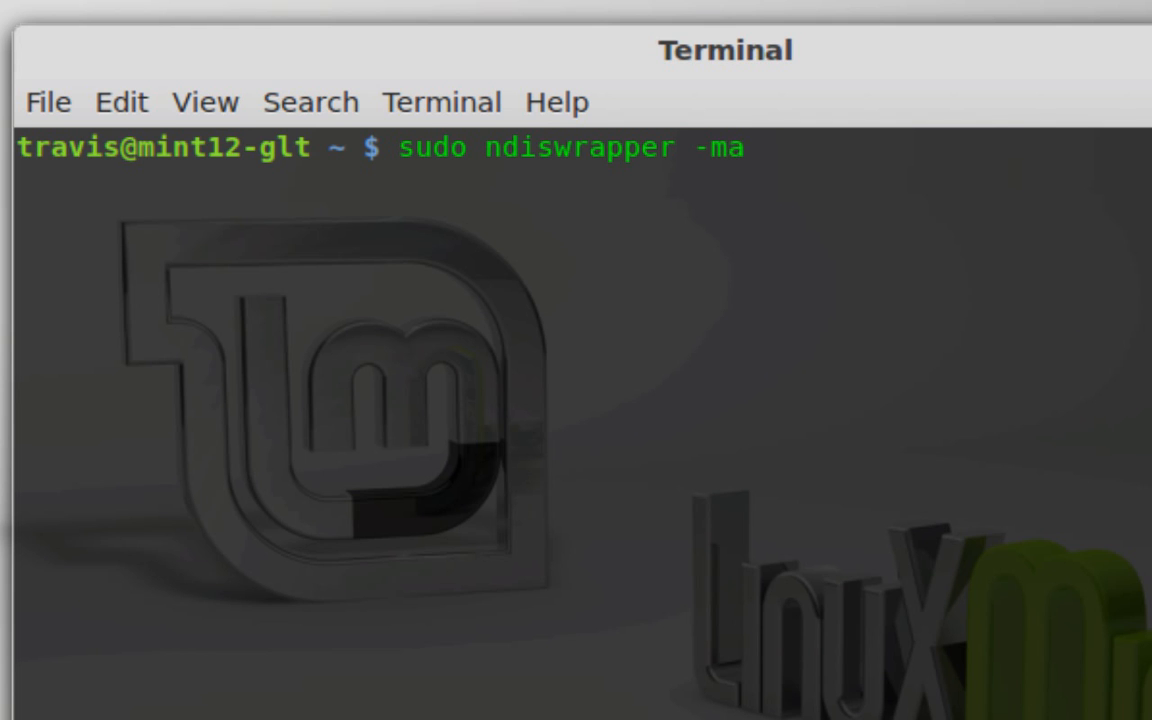
{"action": "key", "text": "BackSpace"}
{"action": "type", "text": "i"}
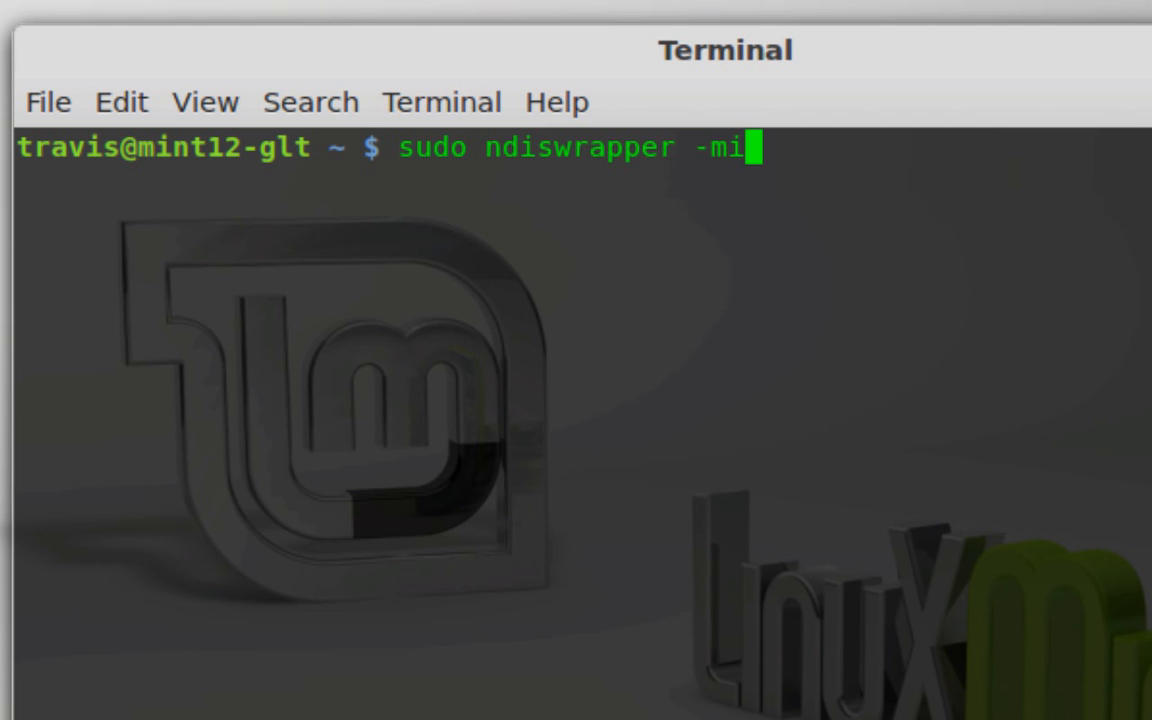
Rewrite the drafted ndiswrapper -mi command as sudo modprobe ndiswrapper without running it
{"action": "key", "text": "BackSpace"}
{"action": "key", "text": "BackSpace"}
{"action": "key", "text": "BackSpace"}
{"action": "key", "text": "BackSpace"}
{"action": "key", "text": "BackSpace"}
{"action": "key", "text": "BackSpace"}
{"action": "key", "text": "BackSpace"}
{"action": "key", "text": "BackSpace"}
{"action": "key", "text": "BackSpace"}
{"action": "key", "text": "BackSpace"}
{"action": "key", "text": "BackSpace"}
{"action": "key", "text": "BackSpace"}
{"action": "key", "text": "BackSpace"}
{"action": "key", "text": "BackSpace"}
{"action": "key", "text": "BackSpace"}
{"action": "type", "text": "modprobe ndiswrapper"}
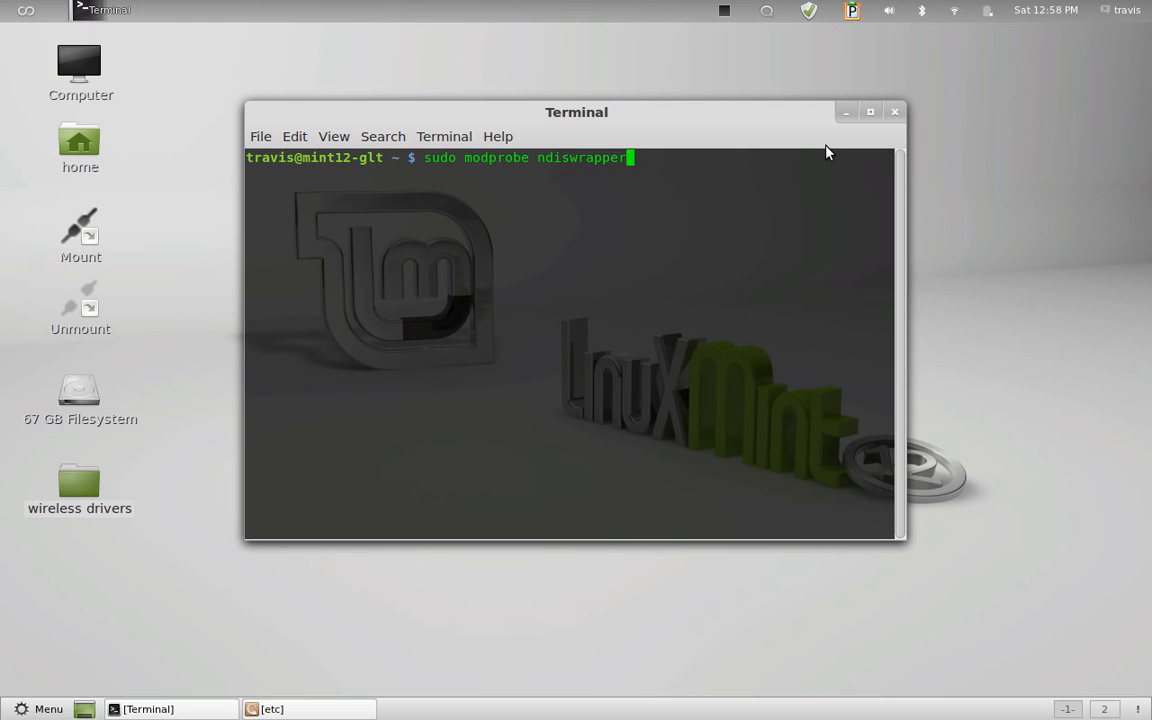
Erase the unexecuted modprobe command and close the terminal window
{"action": "key", "text": "BackSpace"}
{"action": "key", "text": "BackSpace"}
{"action": "key", "text": "BackSpace"}
{"action": "key", "text": "BackSpace"}
{"action": "key", "text": "BackSpace"}
{"action": "key", "text": "BackSpace"}
{"action": "key", "text": "BackSpace"}
{"action": "key", "text": "BackSpace"}
{"action": "key", "text": "BackSpace"}
{"action": "key", "text": "BackSpace"}
{"action": "key", "text": "BackSpace"}
{"action": "key", "text": "BackSpace"}
{"action": "key", "text": "BackSpace"}
{"action": "key", "text": "BackSpace"}
{"action": "key", "text": "BackSpace"}
{"action": "key", "text": "BackSpace"}
{"action": "key", "text": "BackSpace"}
{"action": "key", "text": "BackSpace"}
{"action": "key", "text": "BackSpace"}
{"action": "key", "text": "BackSpace"}
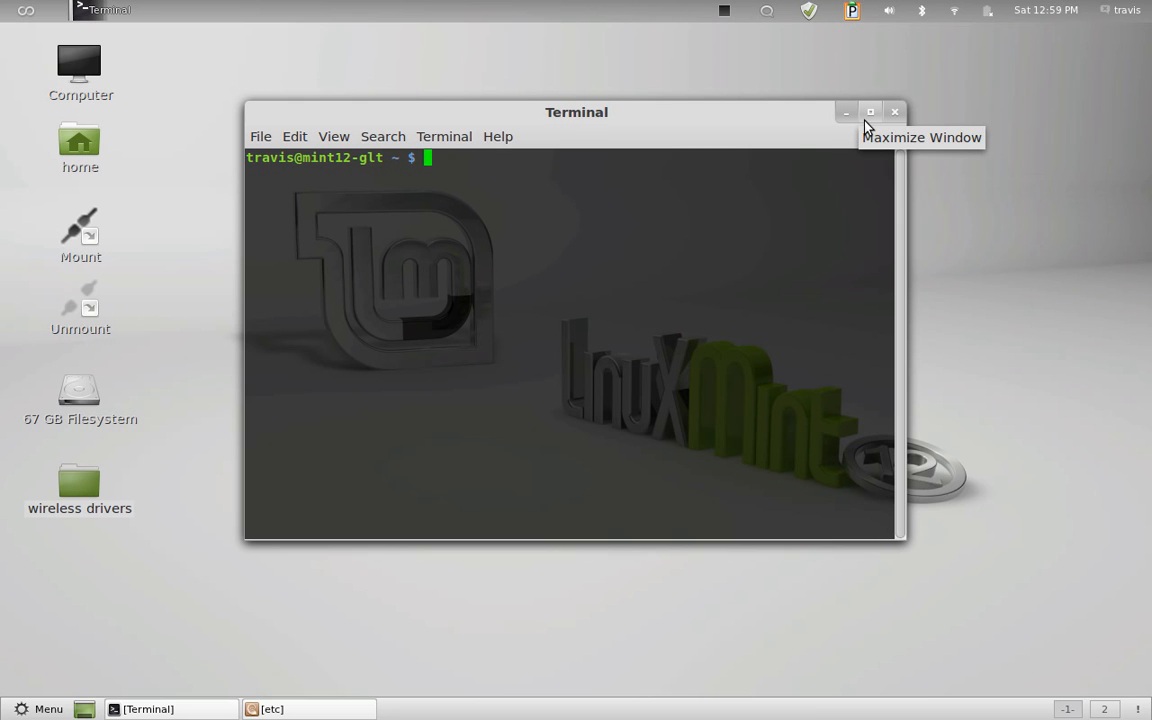
{"action": "left_click", "coordinate": [895, 118]}
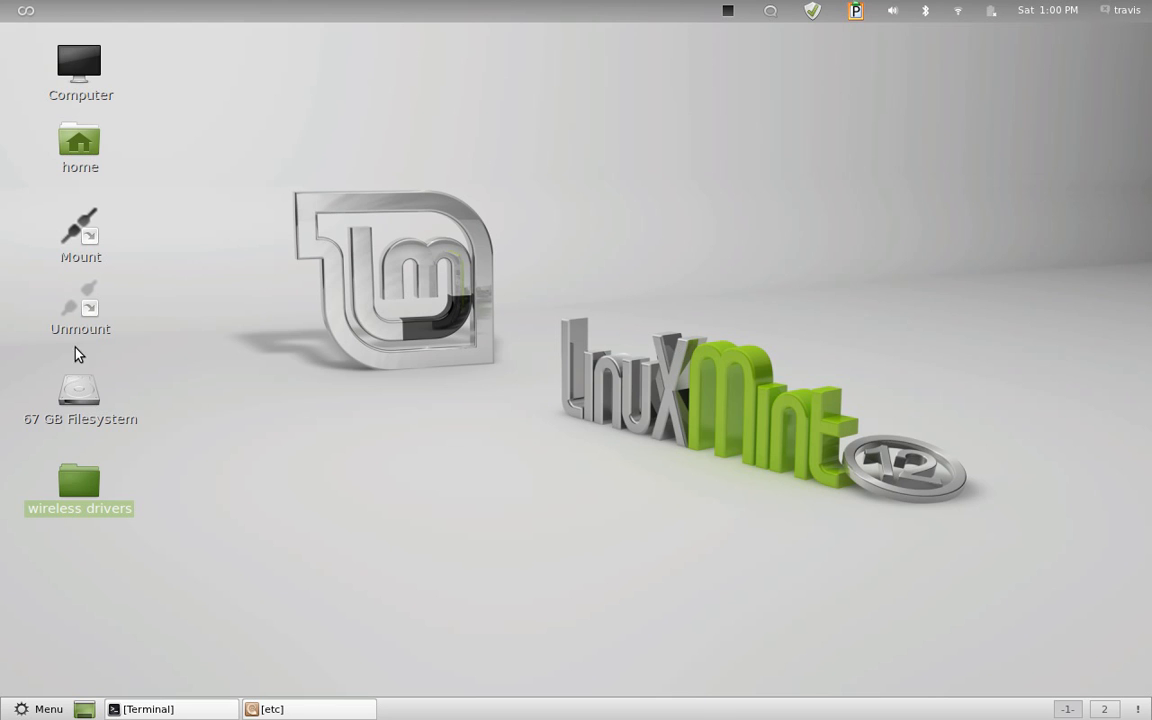
Open the firmware folder inside lib on the root file system from Computer and browse its firmware files
{"action": "left_click", "coordinate": [77, 92]}
{"action": "double_click", "coordinate": [77, 92]}
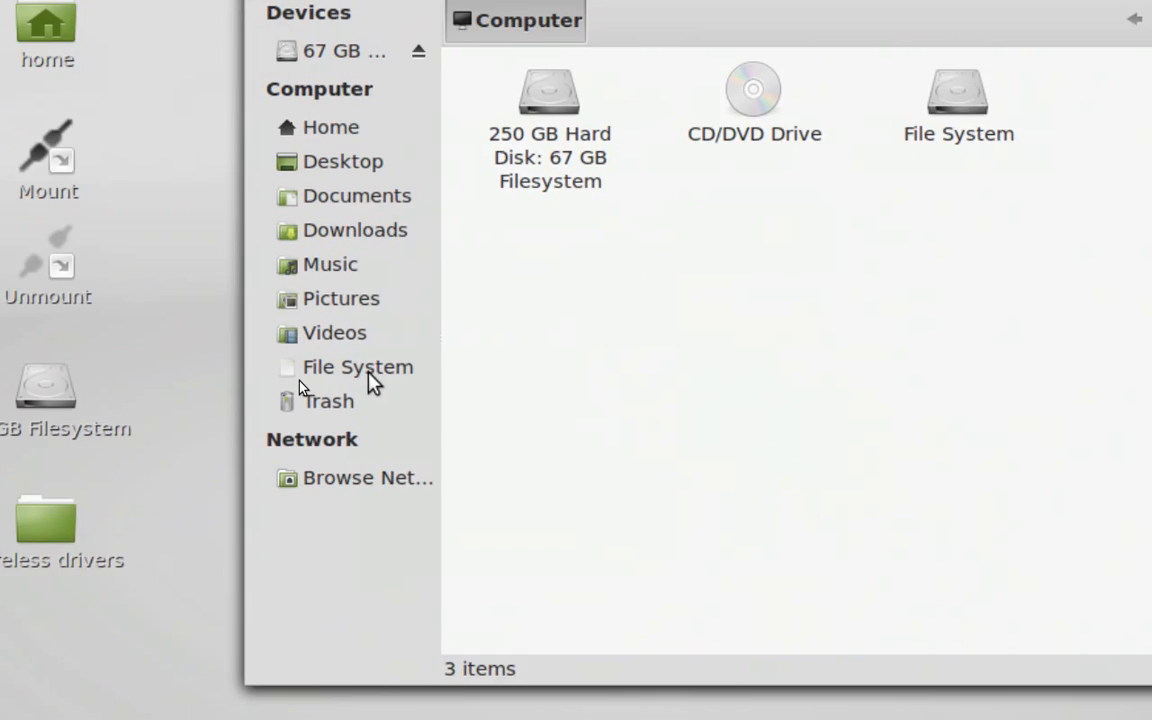
{"action": "left_click", "coordinate": [368, 372]}
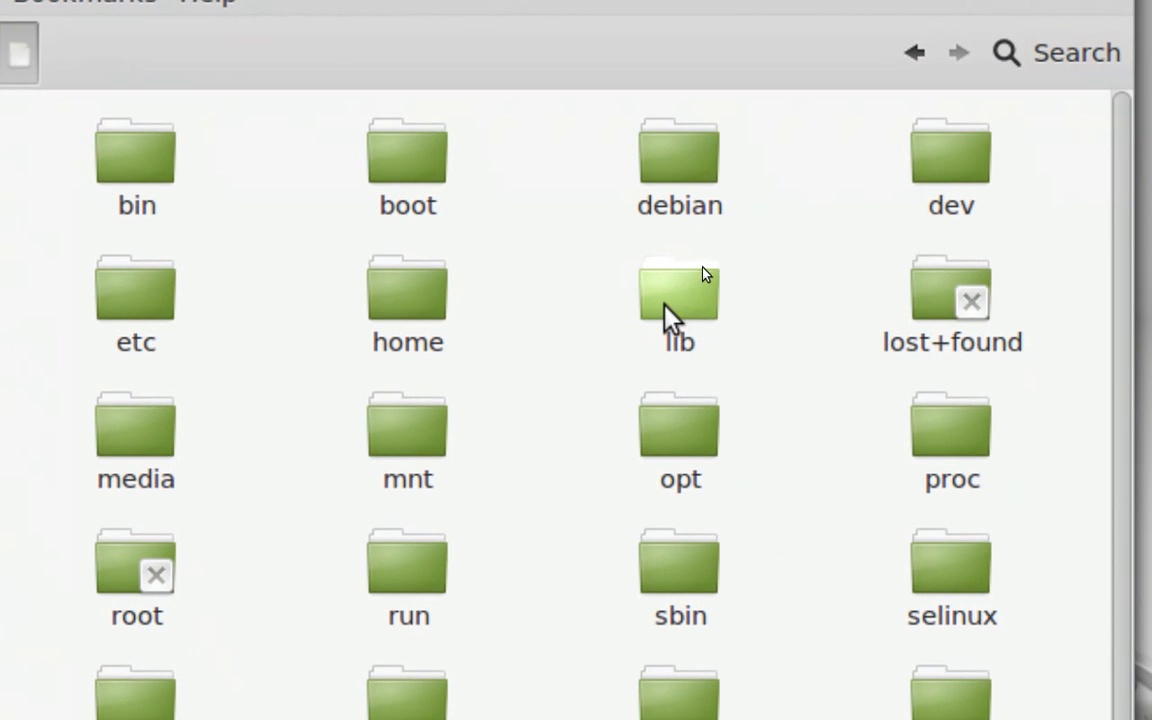
{"action": "left_click", "coordinate": [673, 306]}
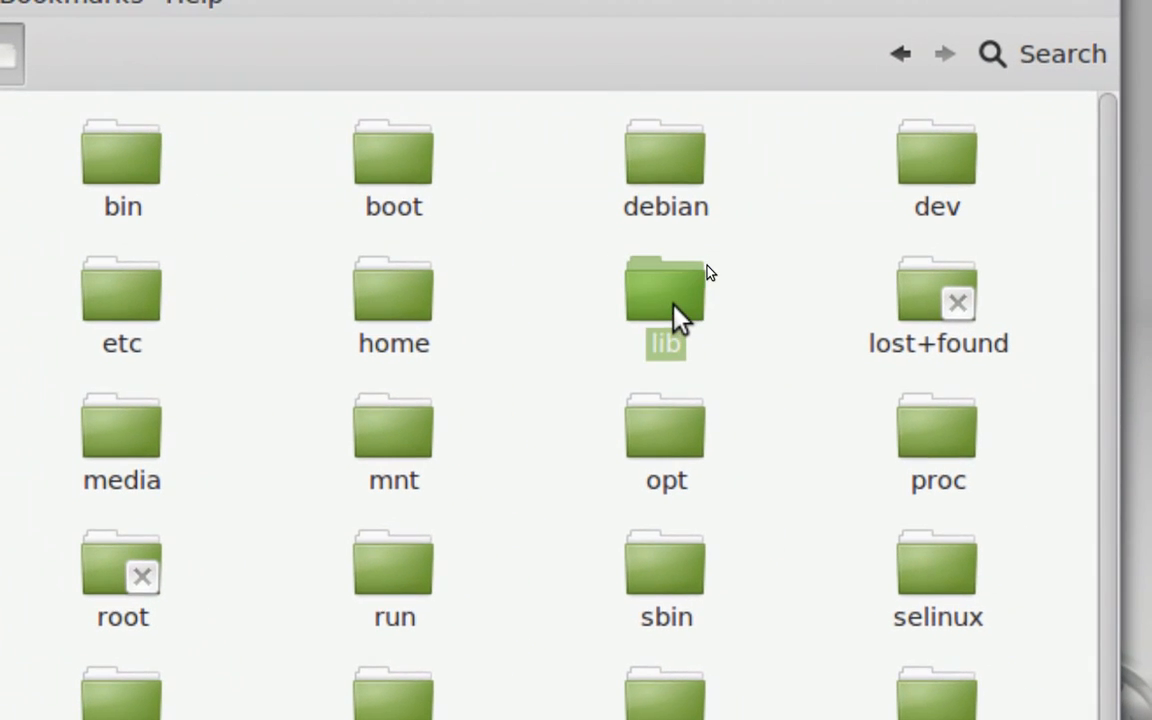
{"action": "double_click", "coordinate": [673, 306]}
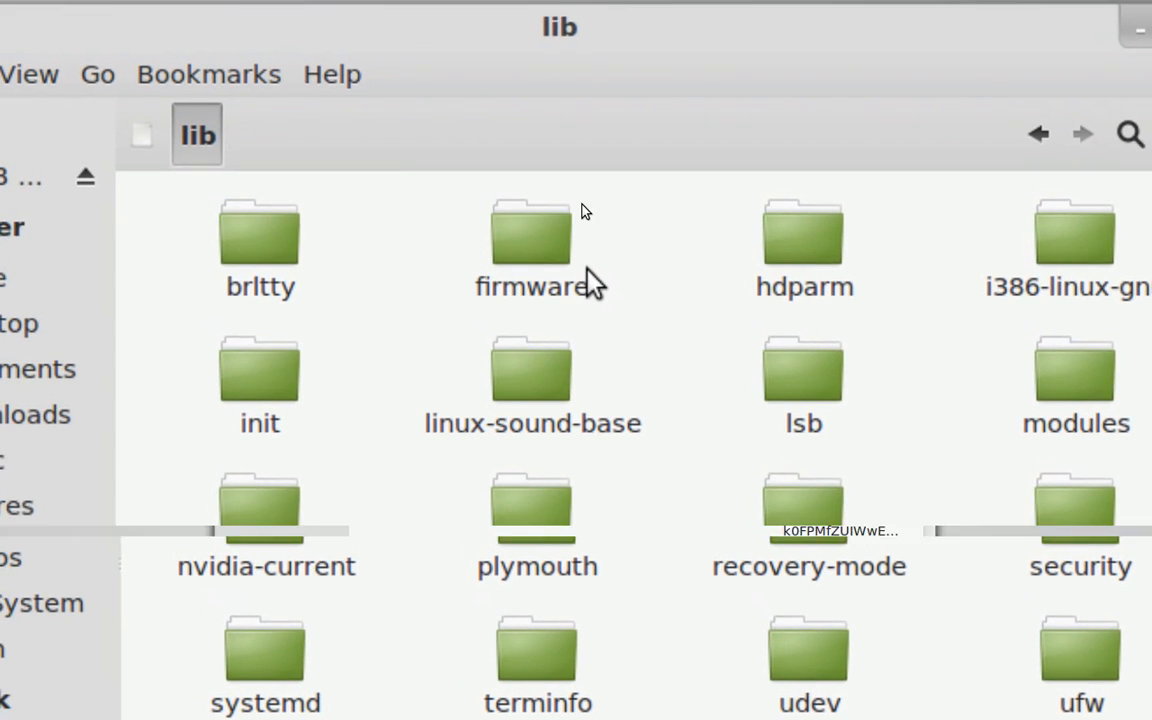
{"action": "double_click", "coordinate": [585, 268]}
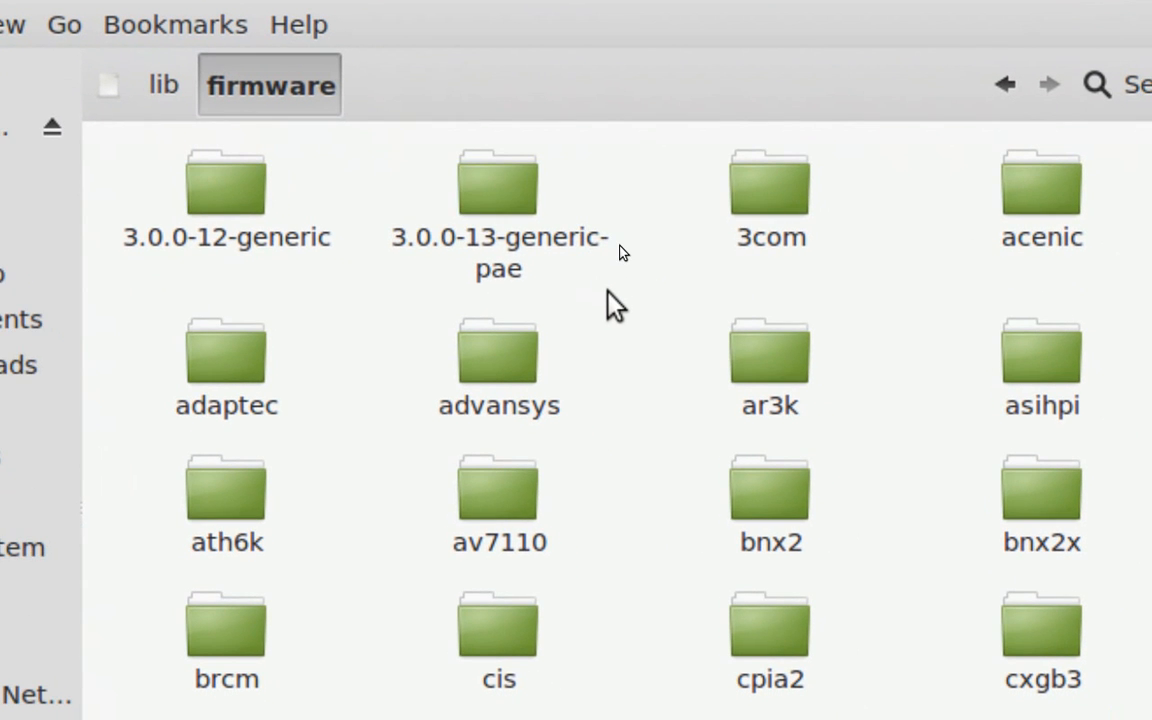
{"action": "scroll", "coordinate": [619, 244], "scroll_direction": "down", "scroll_amount": 10}
{"action": "scroll", "coordinate": [659, 270], "scroll_direction": "down", "scroll_amount": 20}
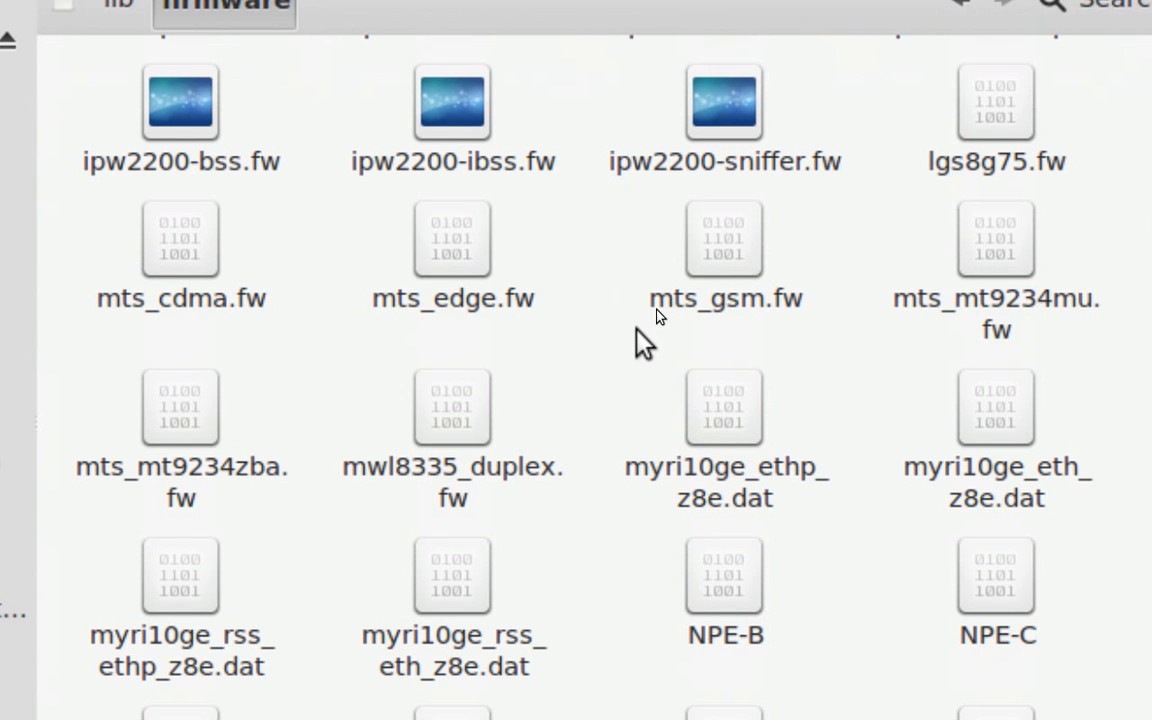
{"action": "scroll", "coordinate": [637, 332], "scroll_direction": "down", "scroll_amount": 3}
{"action": "scroll", "coordinate": [637, 332], "scroll_direction": "up", "scroll_amount": 3}
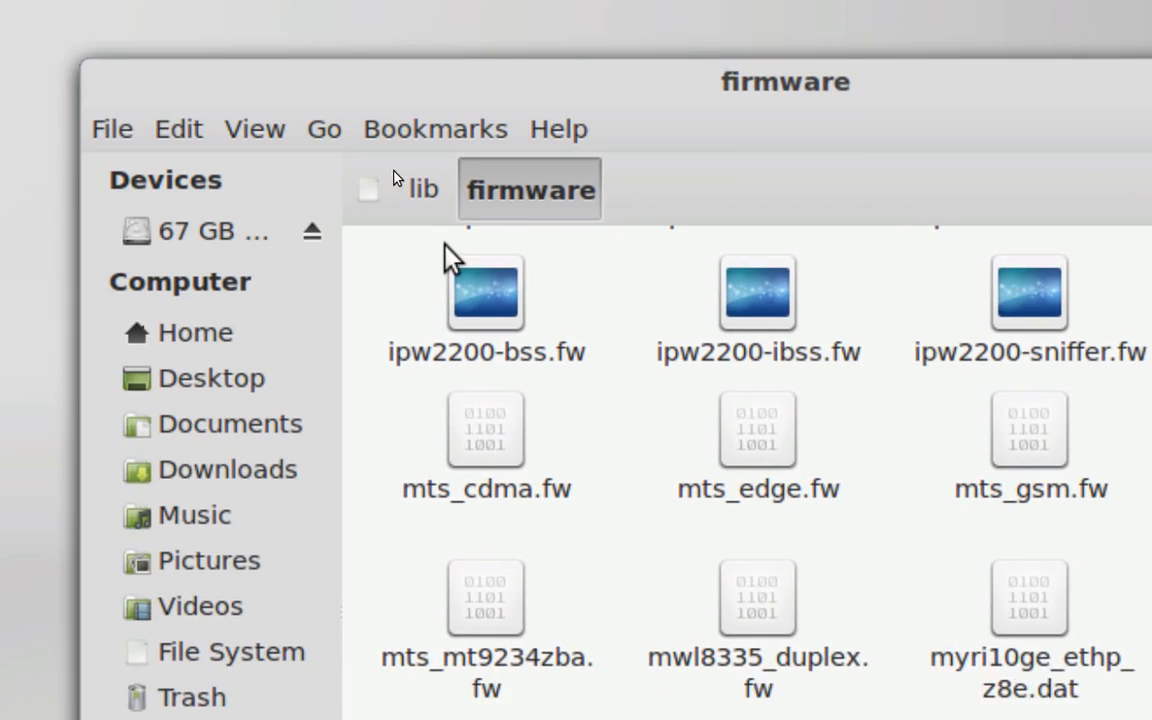
Return to the lib folder and open its brltty folder as administrator, switching that elevated window to the Home folder
{"action": "left_click", "coordinate": [423, 189]}
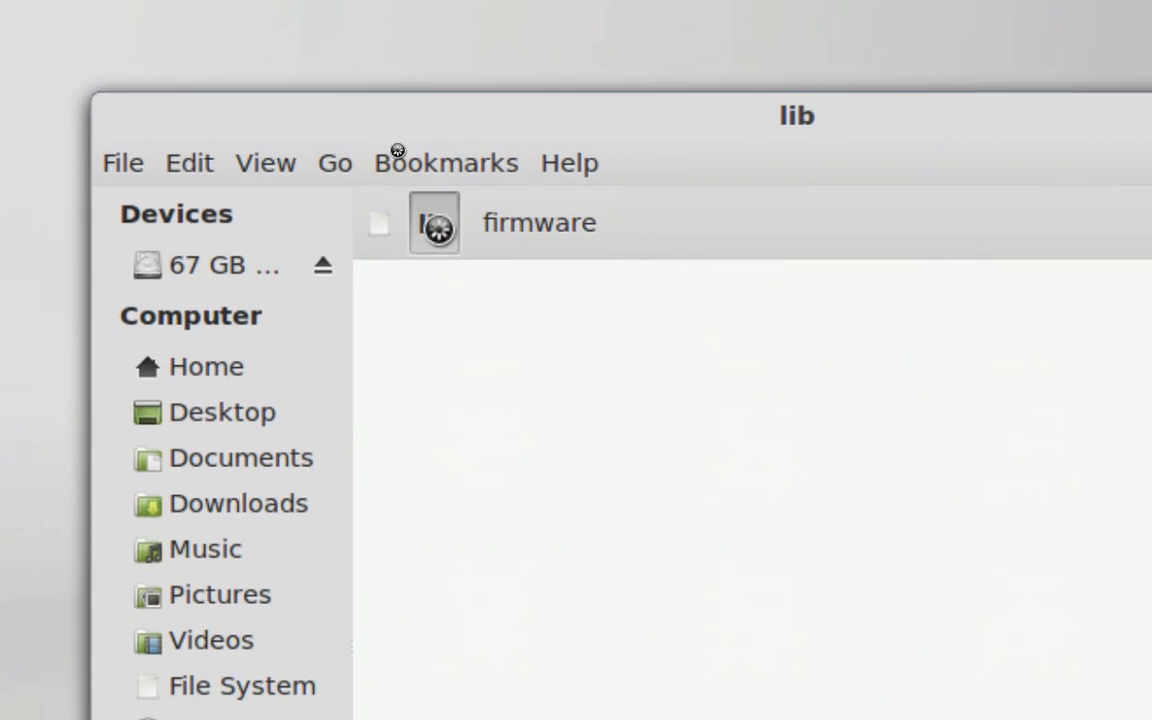
{"action": "right_click", "coordinate": [460, 268]}
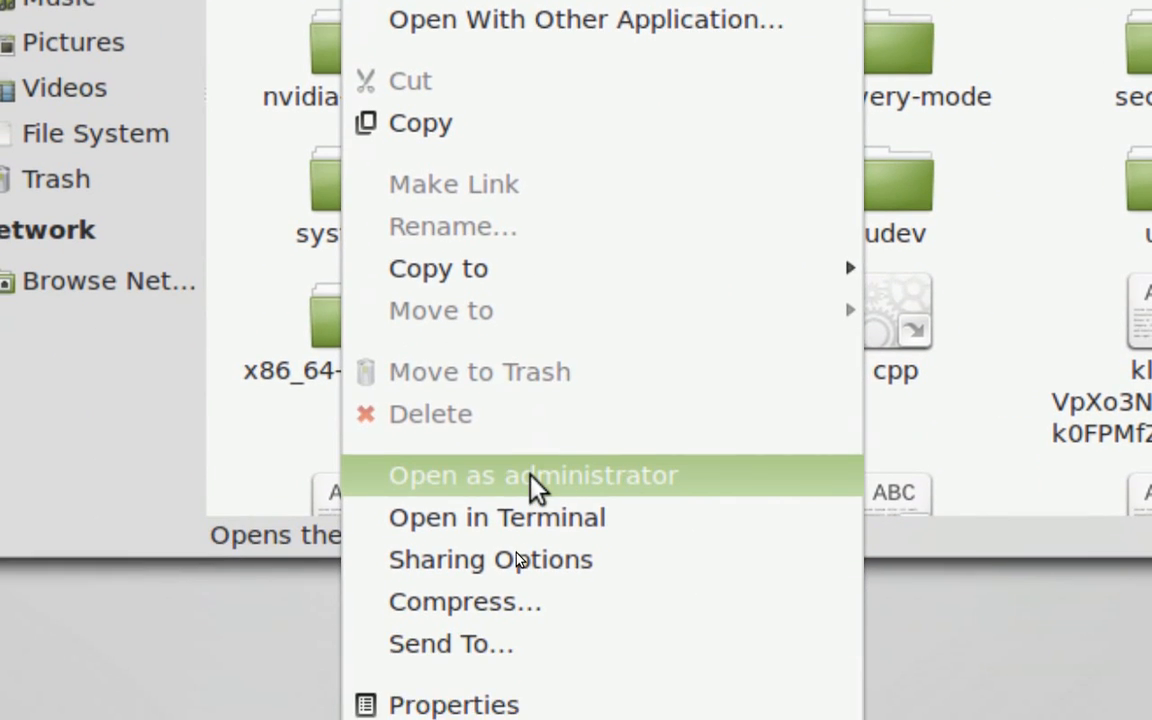
{"action": "left_click", "coordinate": [530, 476]}
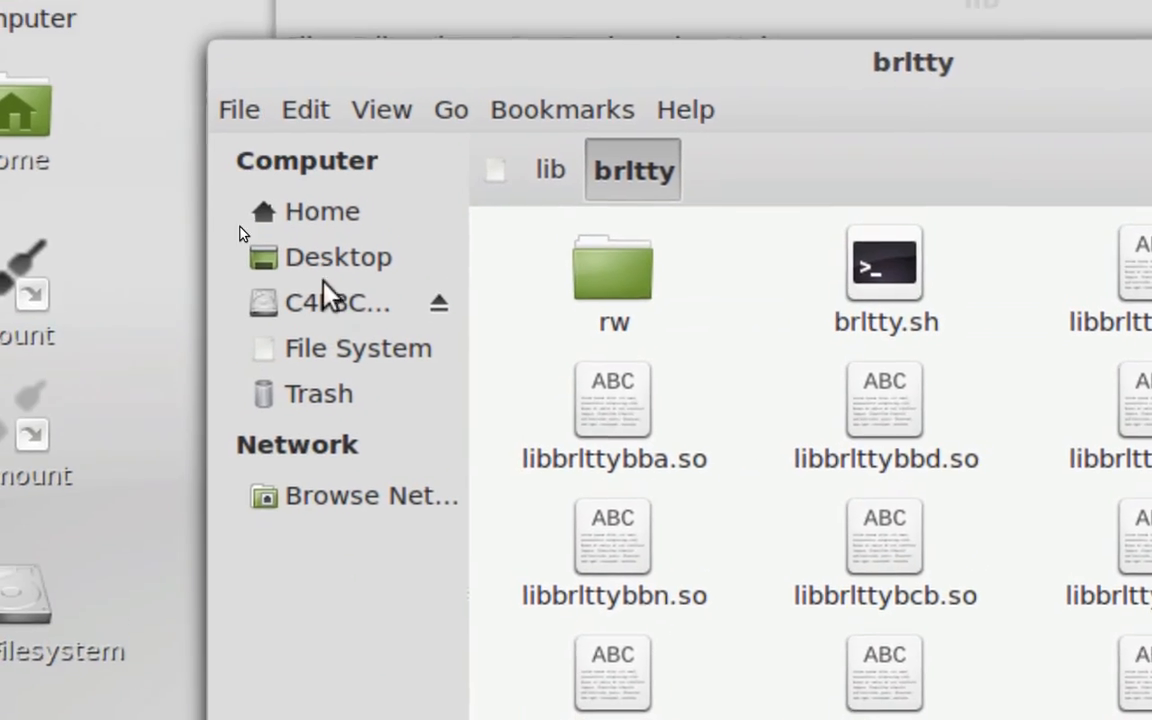
{"action": "left_click", "coordinate": [324, 262]}
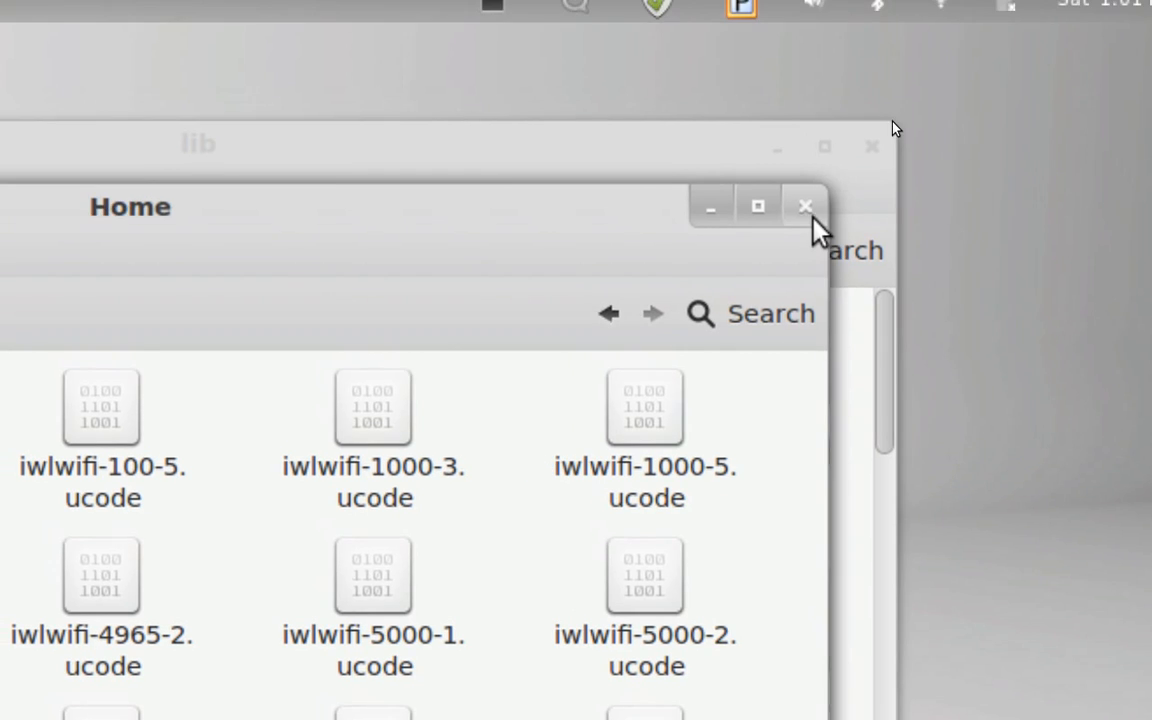
Close the elevated Home window and the lib window, and restore the minimized etc window to close it too
{"action": "left_click", "coordinate": [1050, 98]}
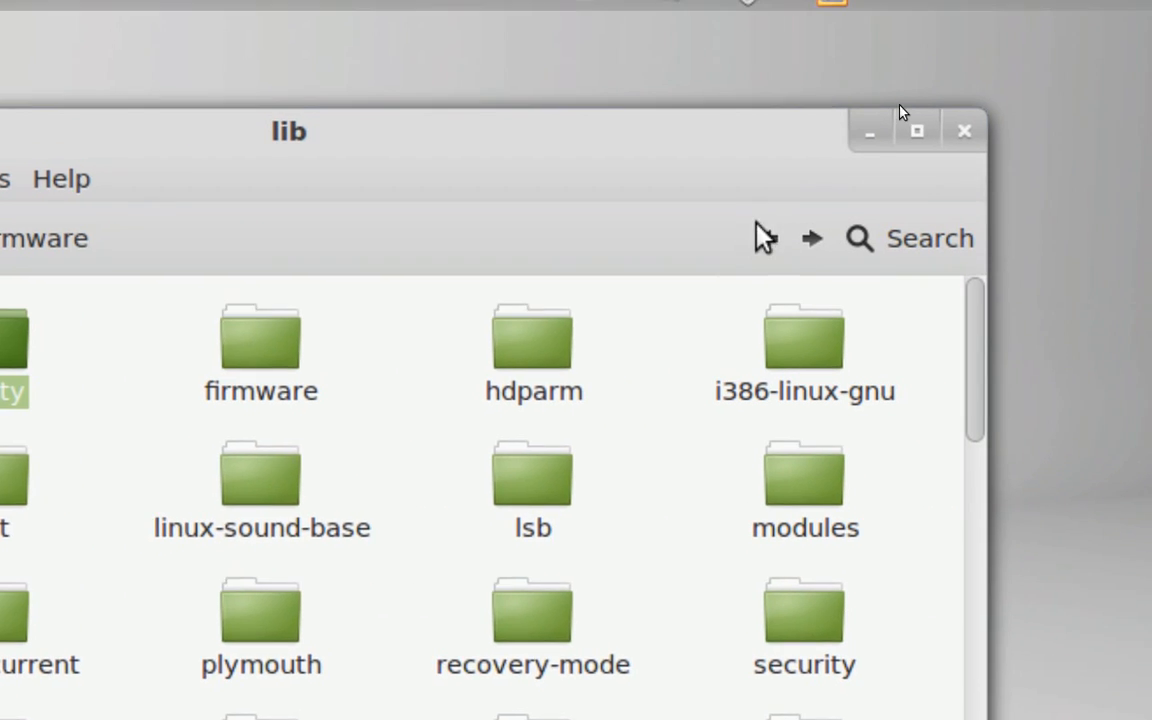
{"action": "left_click", "coordinate": [891, 144]}
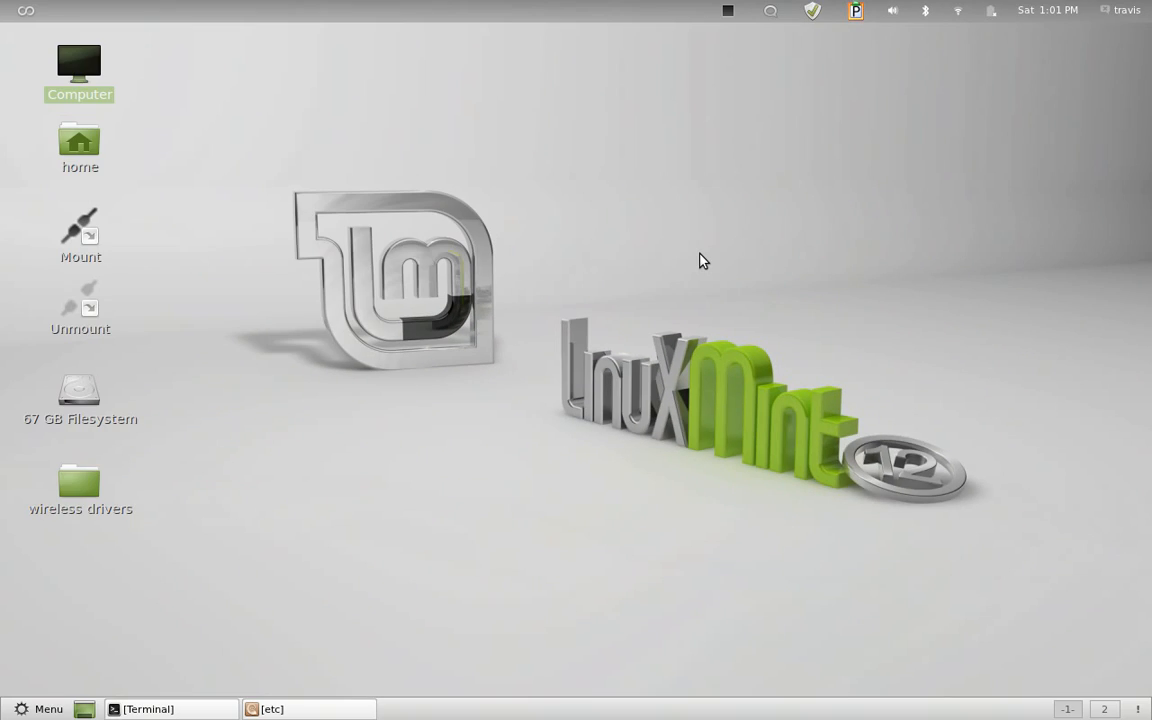
{"action": "left_click", "coordinate": [337, 709]}
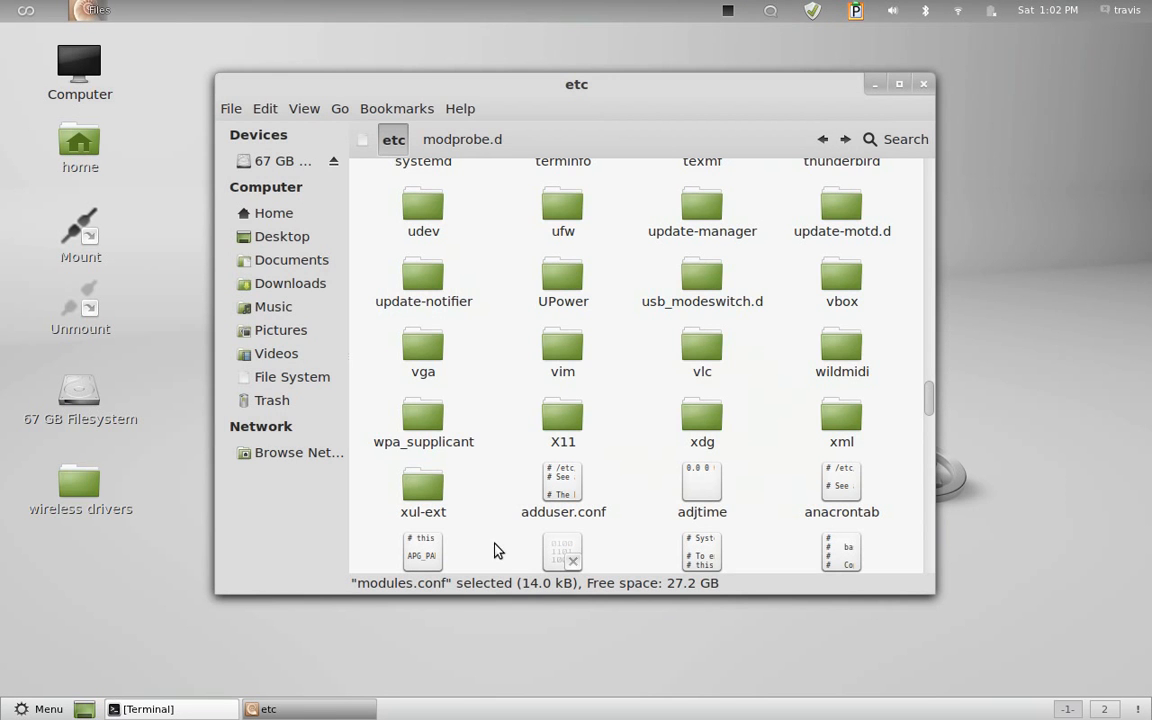
{"action": "left_click", "coordinate": [924, 84]}
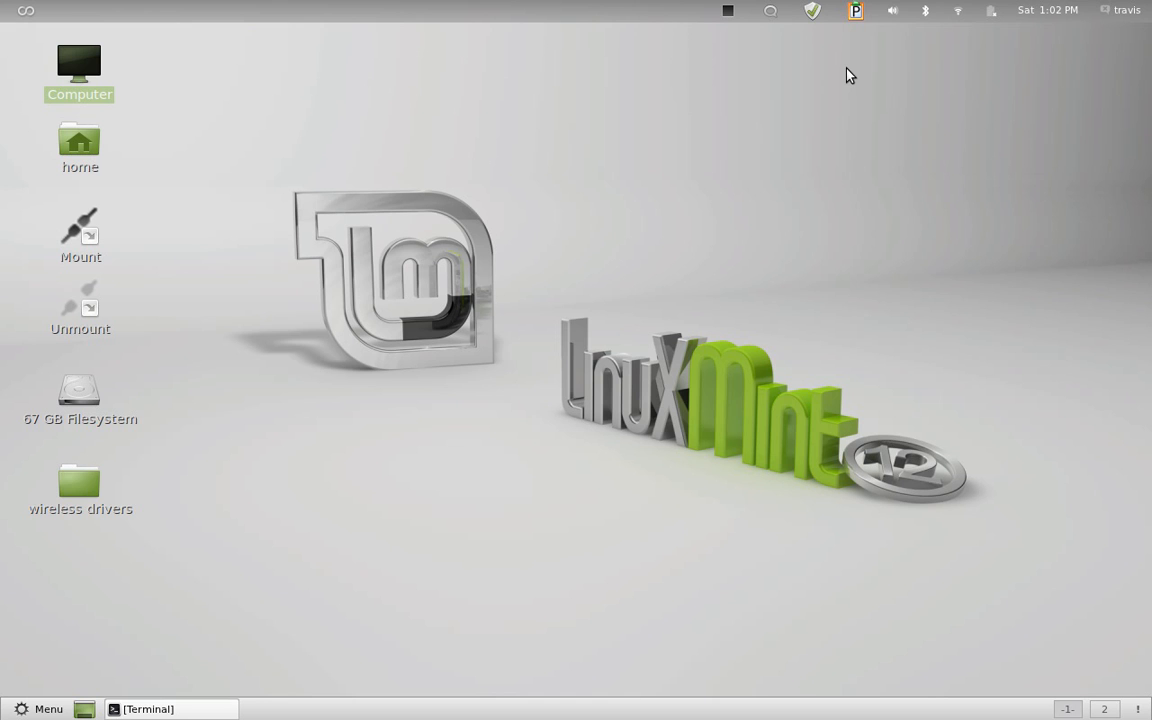
{"action": "left_click", "coordinate": [728, 14]}
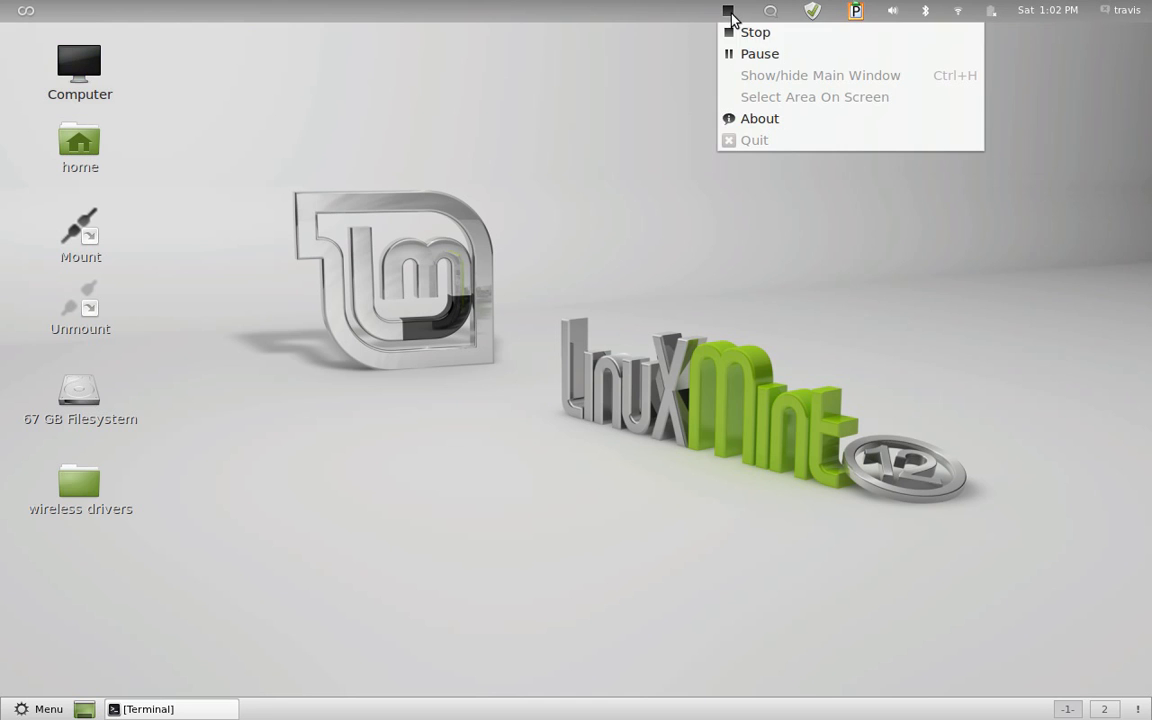